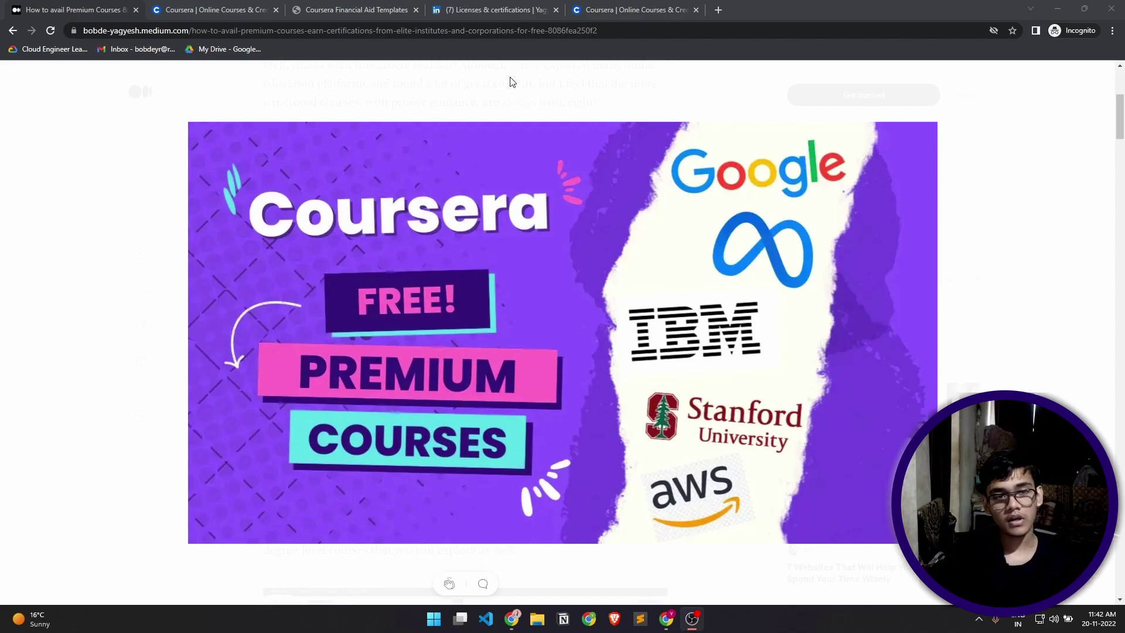
# Step: Open the Programming with JavaScript credential from LinkedIn, then view the Meta Introduction to Back-End Development certificate
pyautogui.click(505, 12)
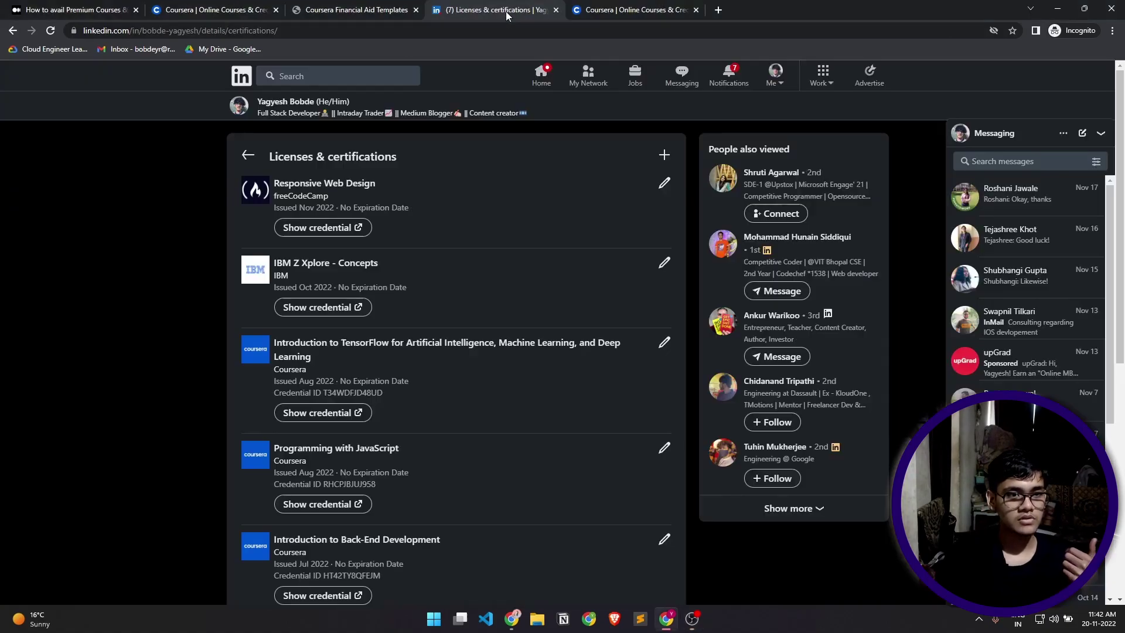
pyautogui.scroll(-4, 339, 367)
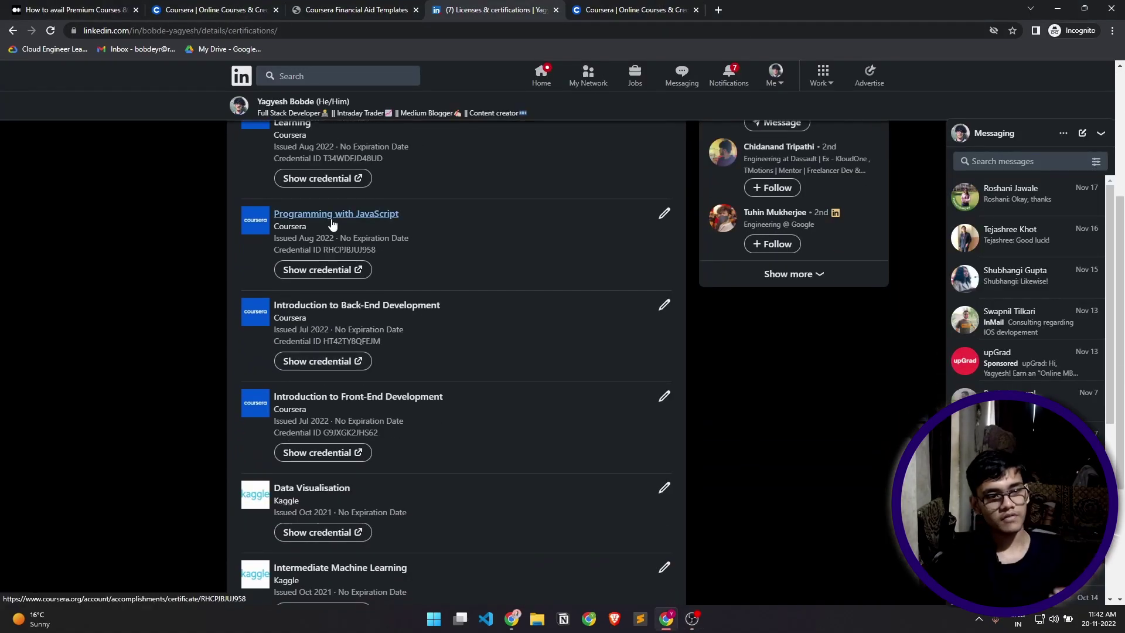
pyautogui.scroll(3, 346, 229)
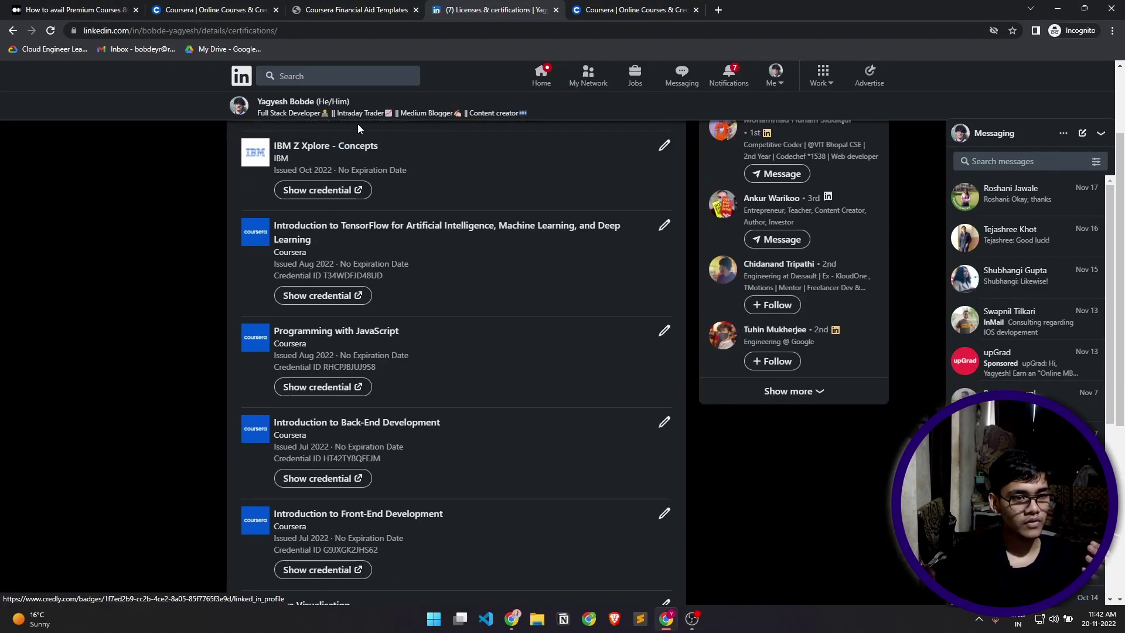
pyautogui.click(346, 331)
pyautogui.click(682, 6)
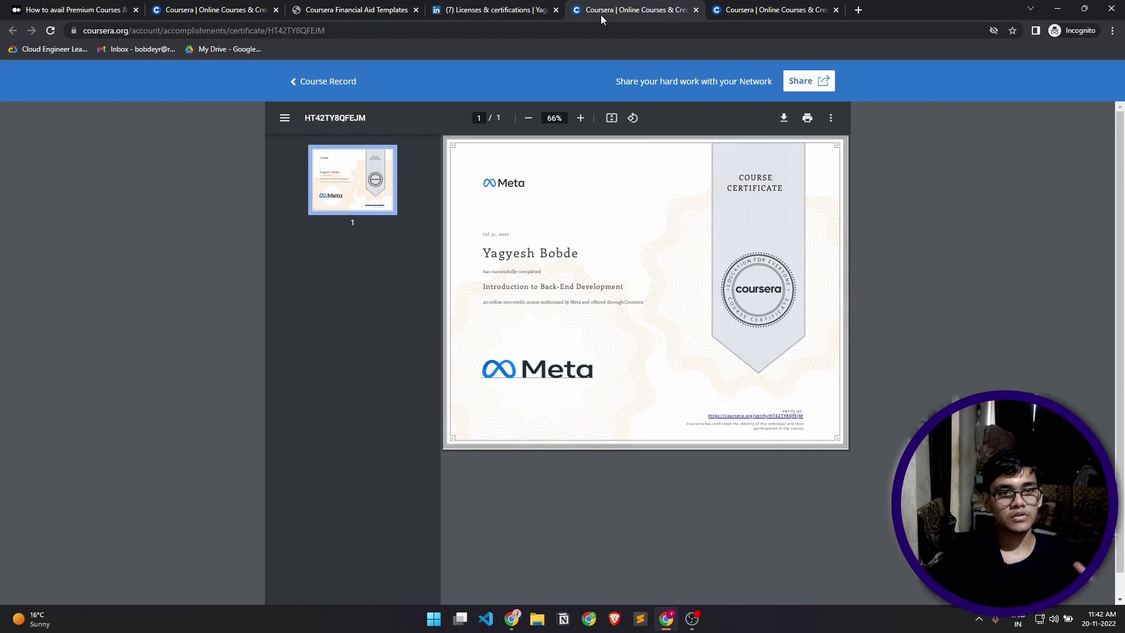
pyautogui.click(524, 10)
pyautogui.click(621, 10)
pyautogui.click(450, 8)
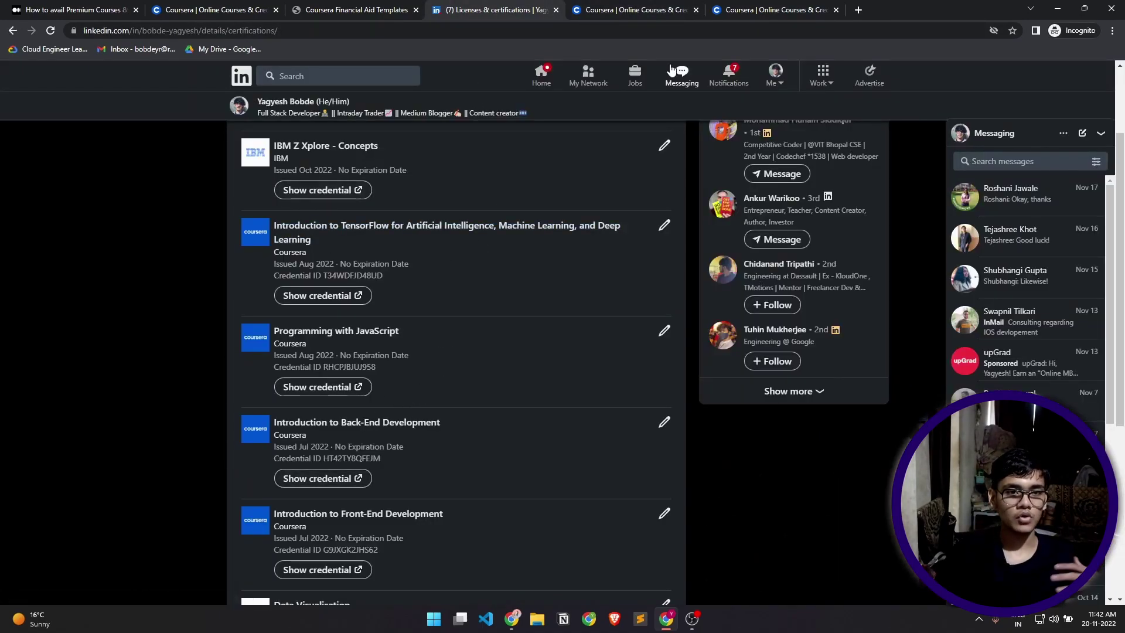
pyautogui.click(656, 10)
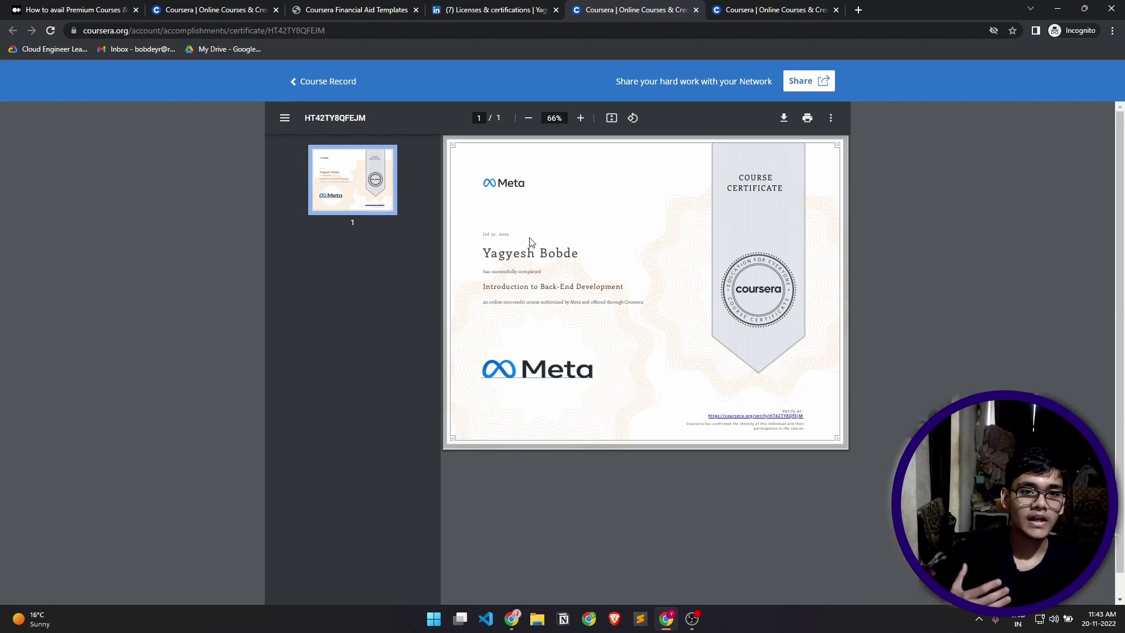
# Step: Return to the Medium article, then enlarge and close its Coursera banner image
pyautogui.click(109, 10)
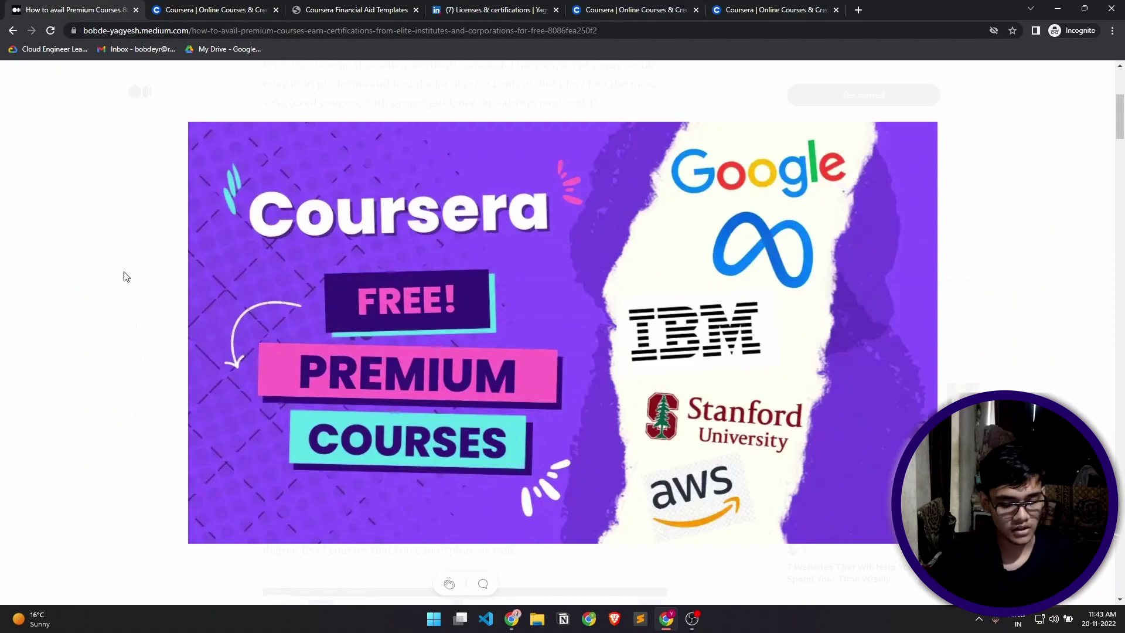
pyautogui.scroll(7, 116, 287)
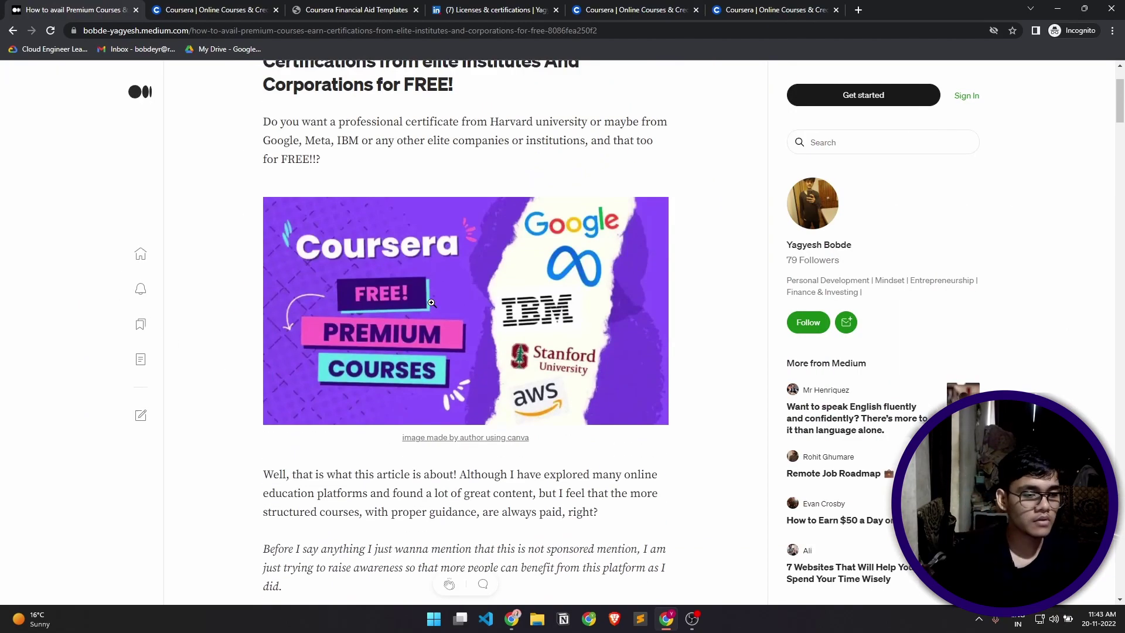
pyautogui.click(450, 272)
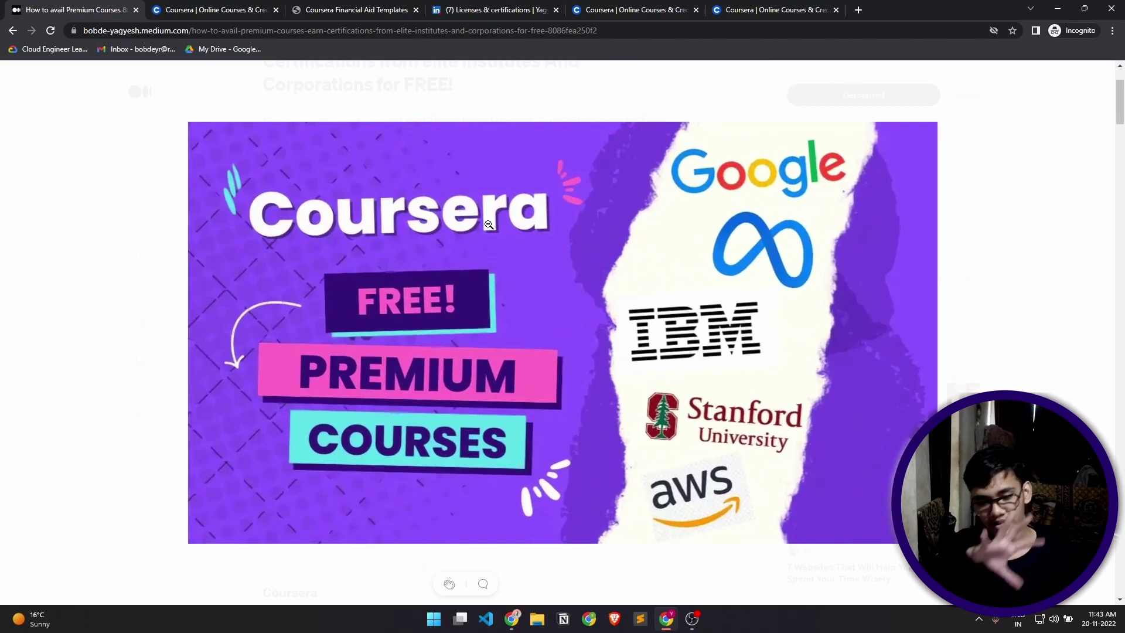
pyautogui.click(365, 208)
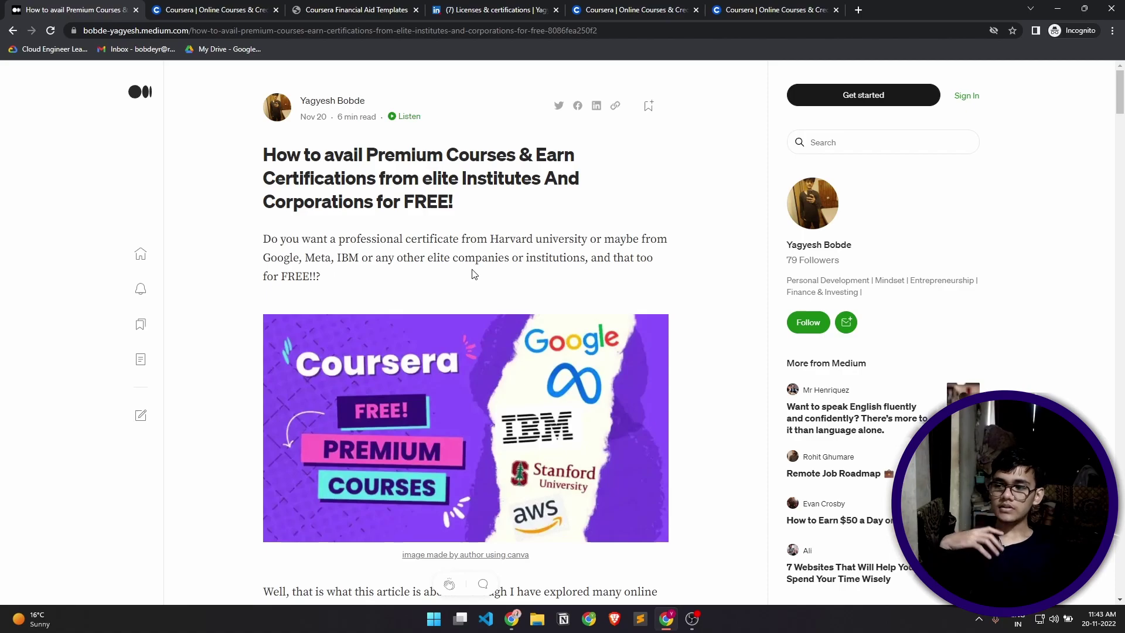
pyautogui.moveTo(297, 250); pyautogui.dragTo(460, 288)
pyautogui.click(464, 289)
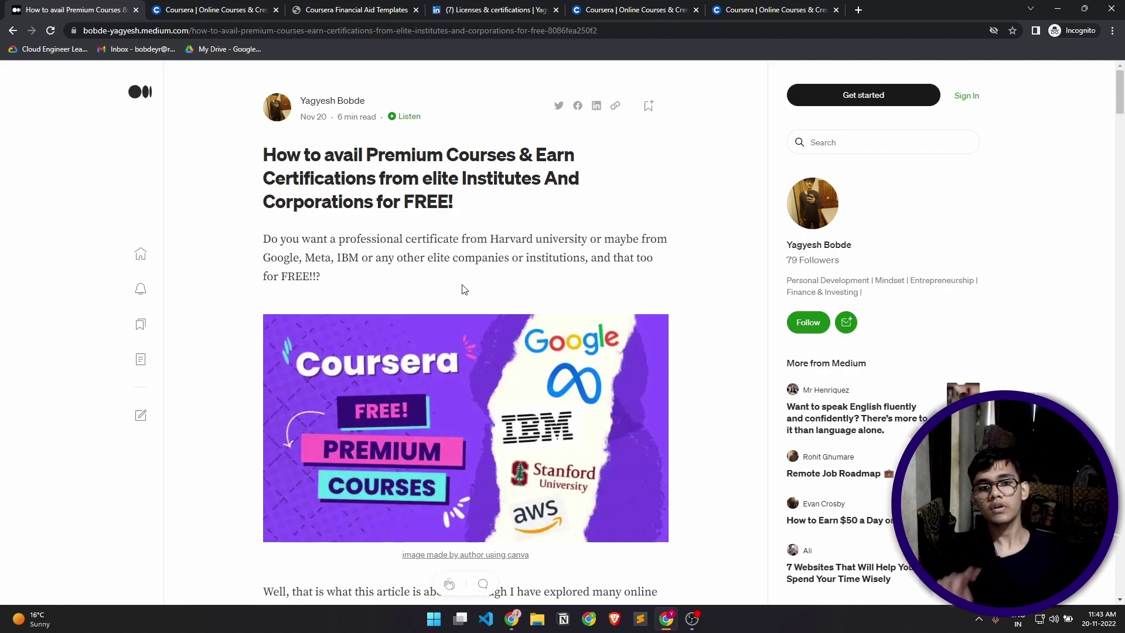
# Step: Scroll through the article's opening paragraphs and highlight its title
pyautogui.scroll(-1, 502, 296)
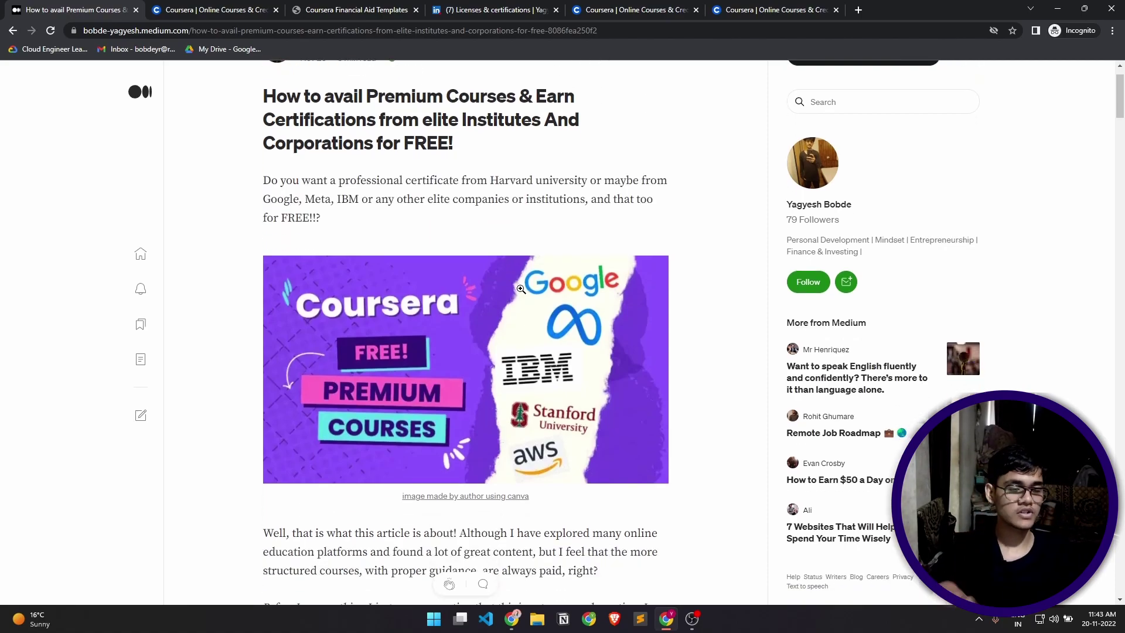
pyautogui.scroll(-3, 521, 289)
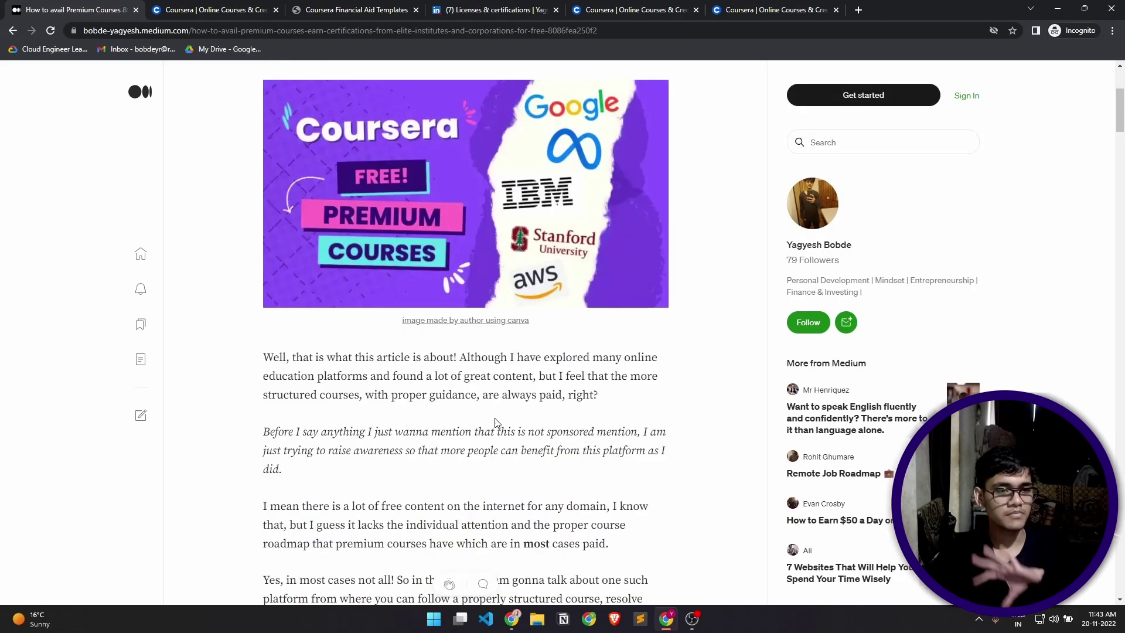
pyautogui.scroll(4, 494, 422)
pyautogui.scroll(-2, 441, 395)
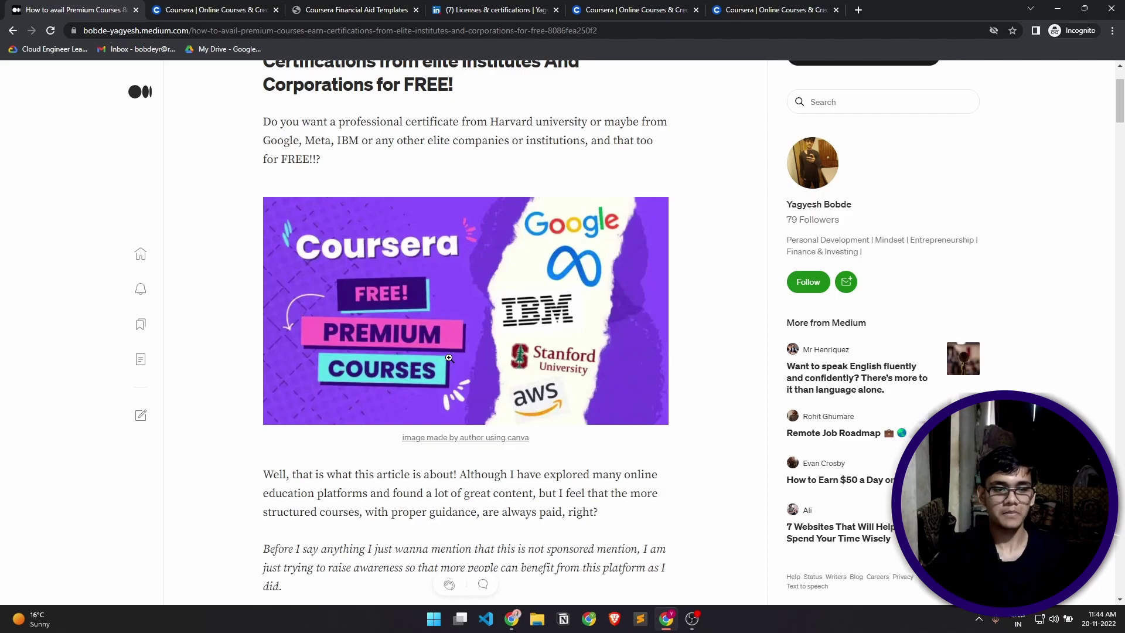
pyautogui.scroll(-3, 449, 358)
pyautogui.scroll(5, 455, 407)
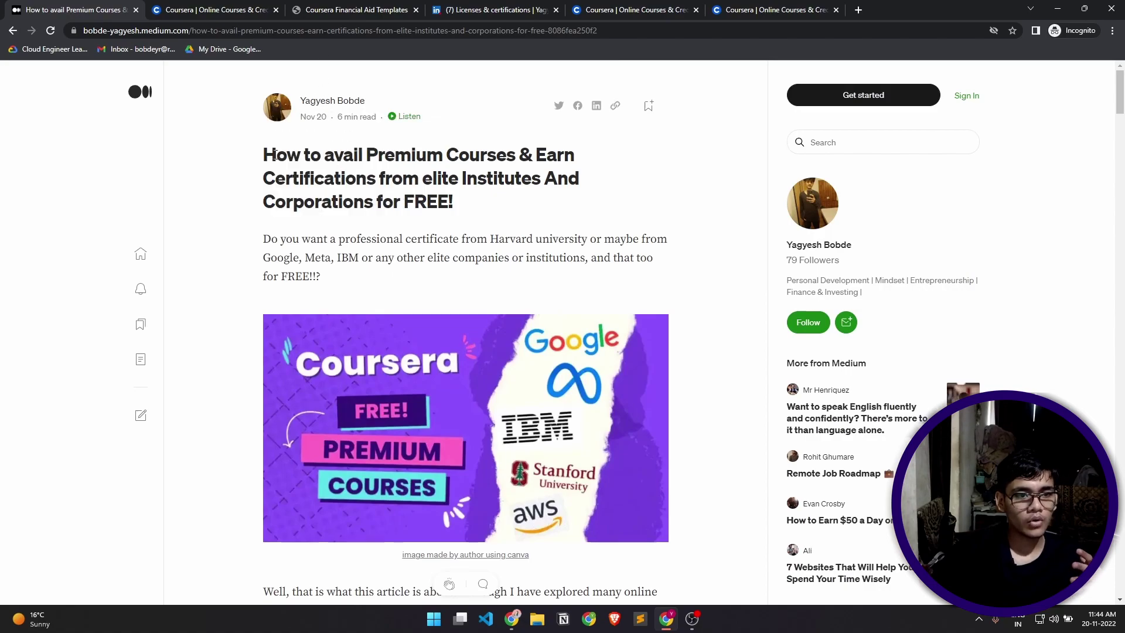
pyautogui.moveTo(275, 154); pyautogui.dragTo(318, 141)
pyautogui.click(508, 195)
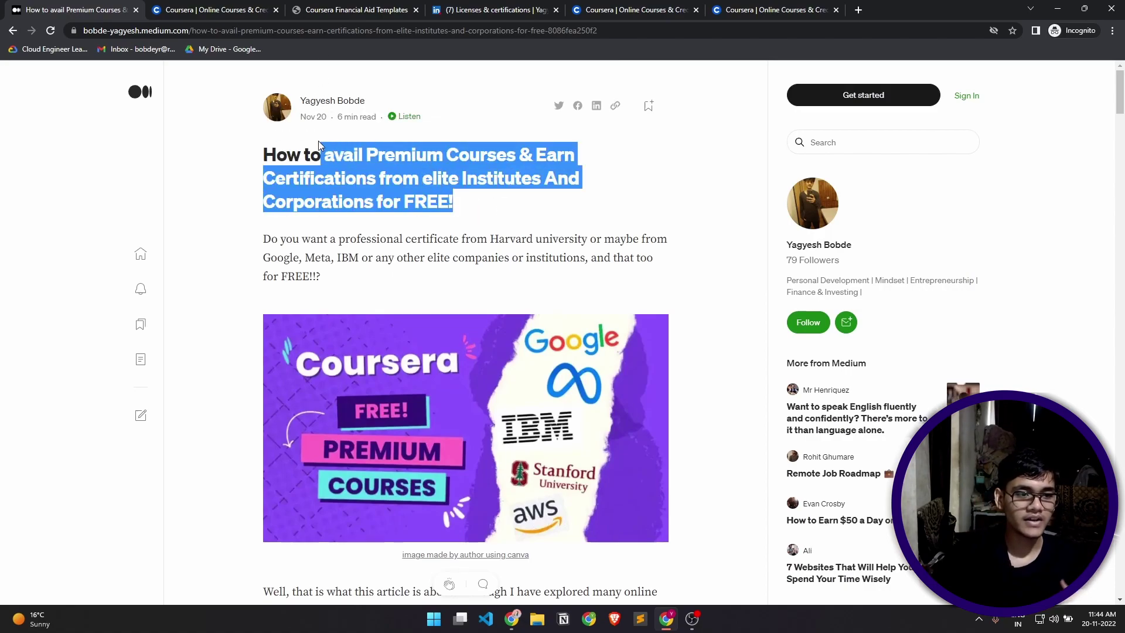
pyautogui.click(291, 150)
# Step: Browse further down the article, select its web address, and return to the top
pyautogui.scroll(-20, 294, 155)
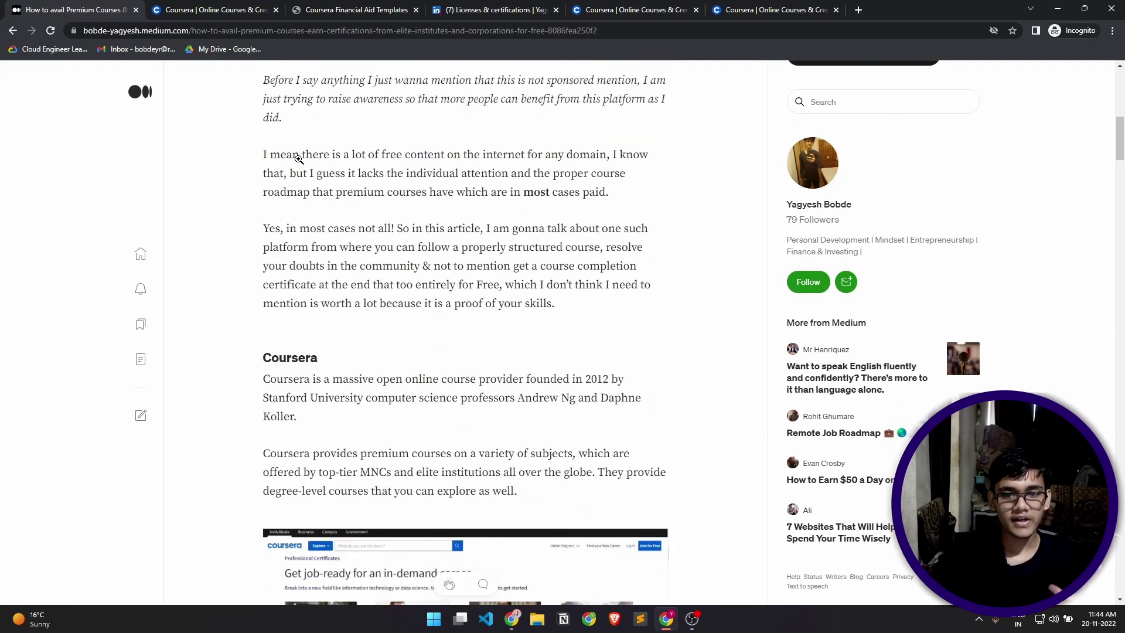
pyautogui.scroll(-5, 301, 164)
pyautogui.scroll(7, 301, 164)
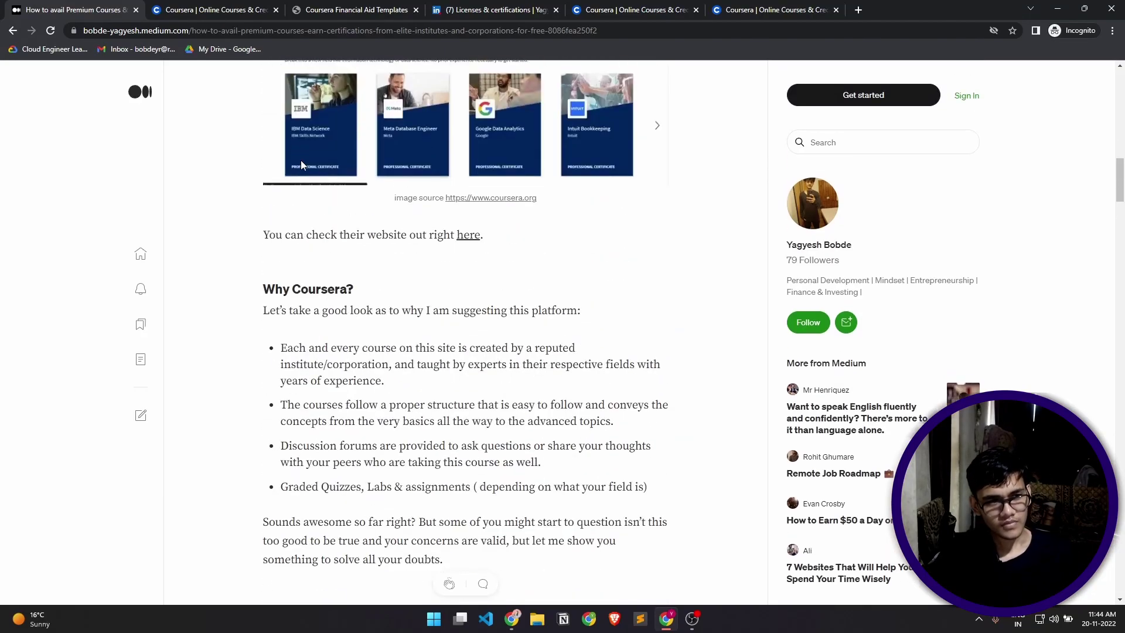
pyautogui.click(445, 31)
pyautogui.scroll(14, 311, 103)
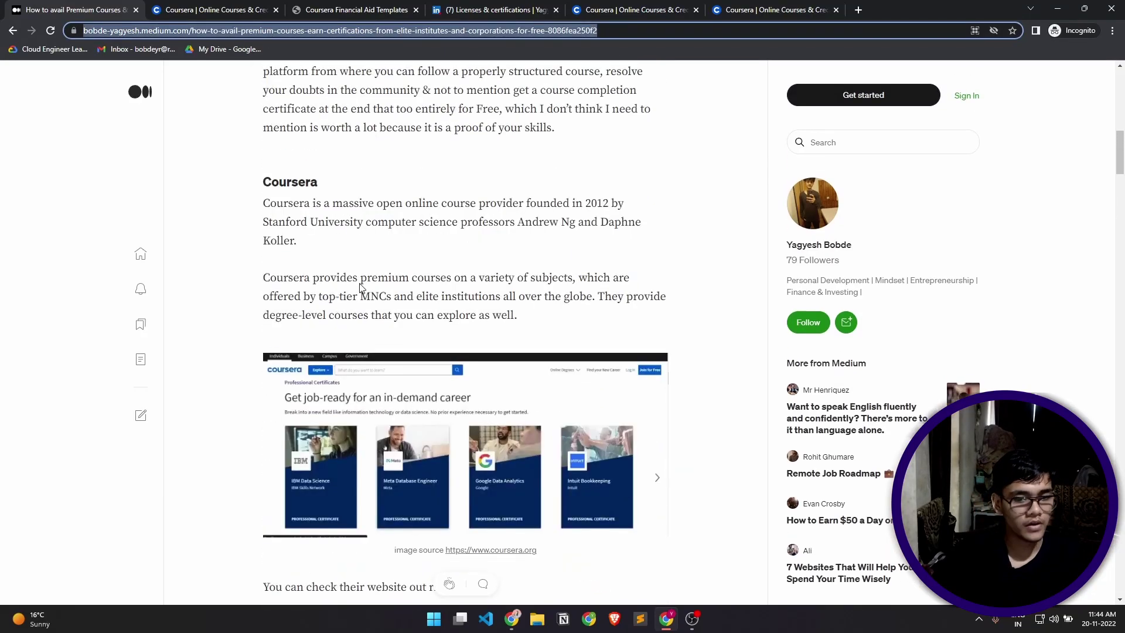
pyautogui.scroll(-7, 311, 103)
pyautogui.moveTo(1120, 148); pyautogui.dragTo(1089, 99)
pyautogui.scroll(4, 591, 242)
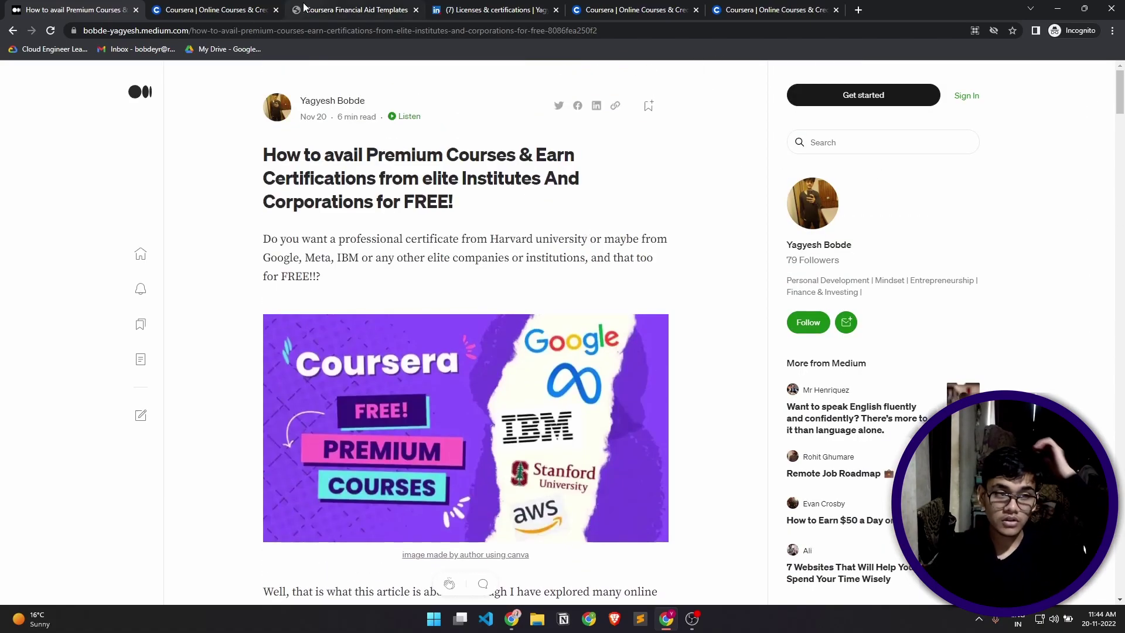
# Step: Switch to the Coursera home page and look over its Learn Without Limits welcome
pyautogui.click(216, 7)
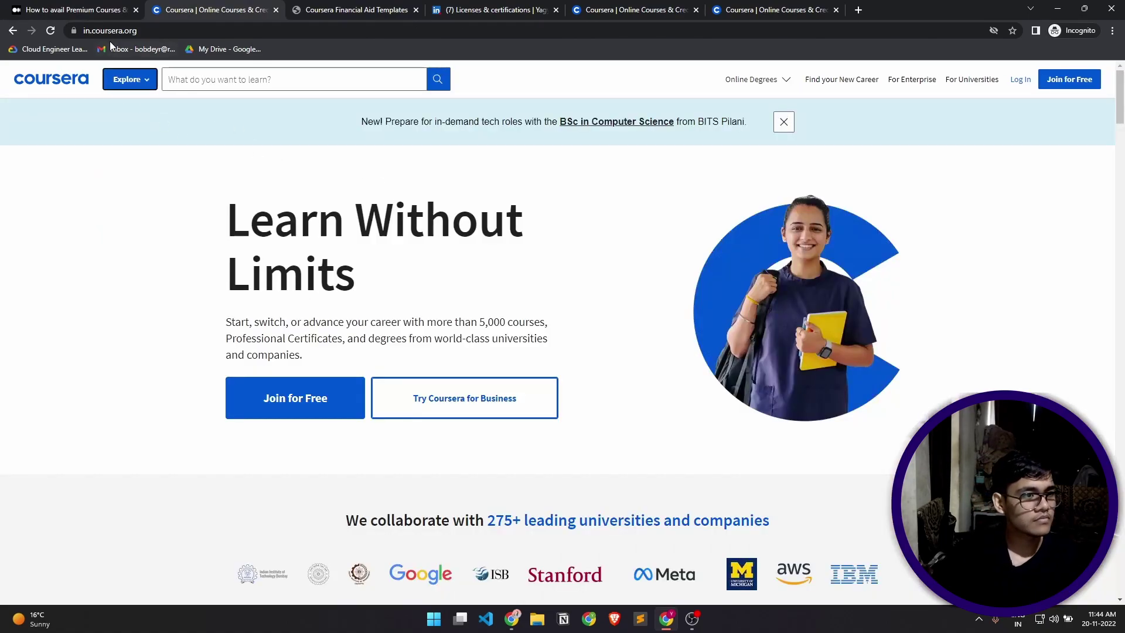
pyautogui.click(117, 31)
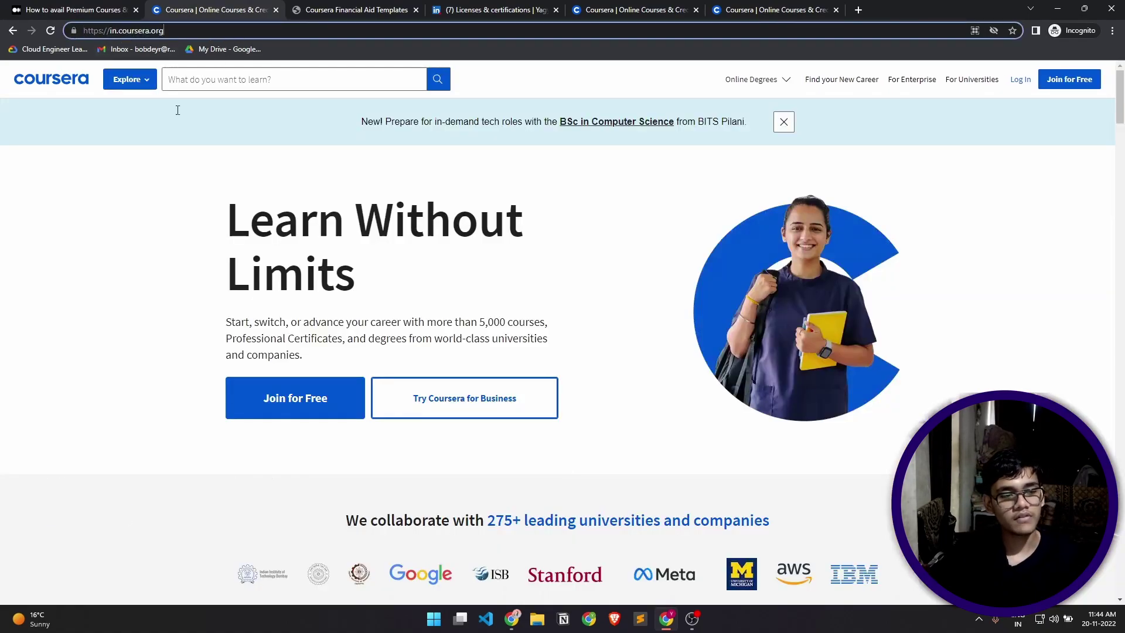
pyautogui.click(140, 180)
pyautogui.scroll(-10, 201, 181)
pyautogui.scroll(10, 209, 178)
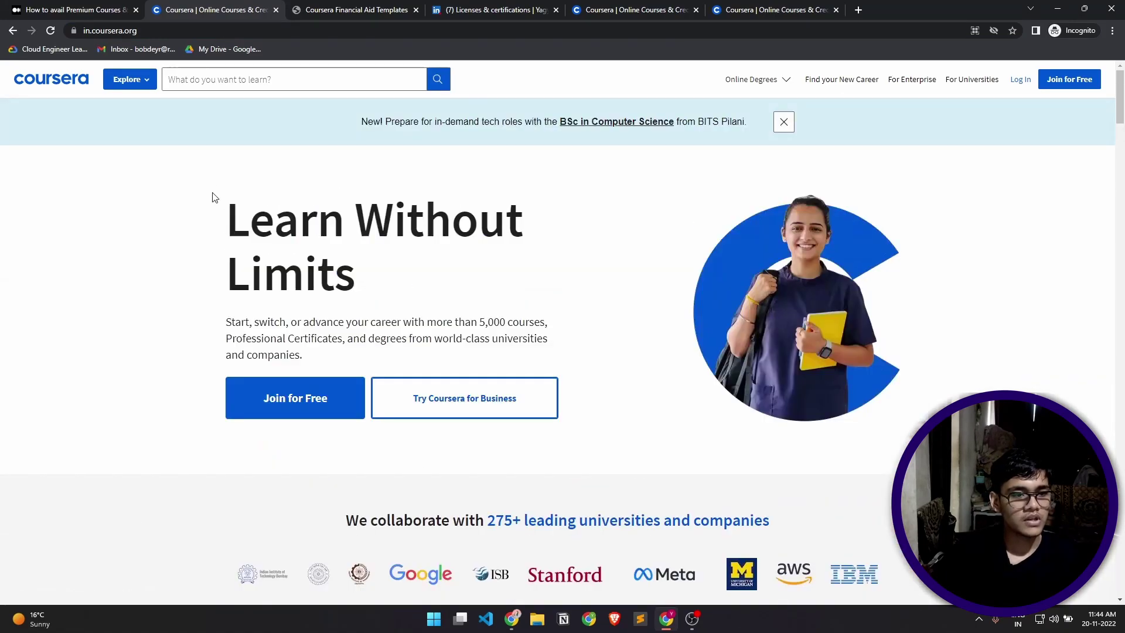
pyautogui.moveTo(197, 216); pyautogui.dragTo(490, 284)
pyautogui.scroll(-10, 495, 290)
pyautogui.scroll(3, 441, 322)
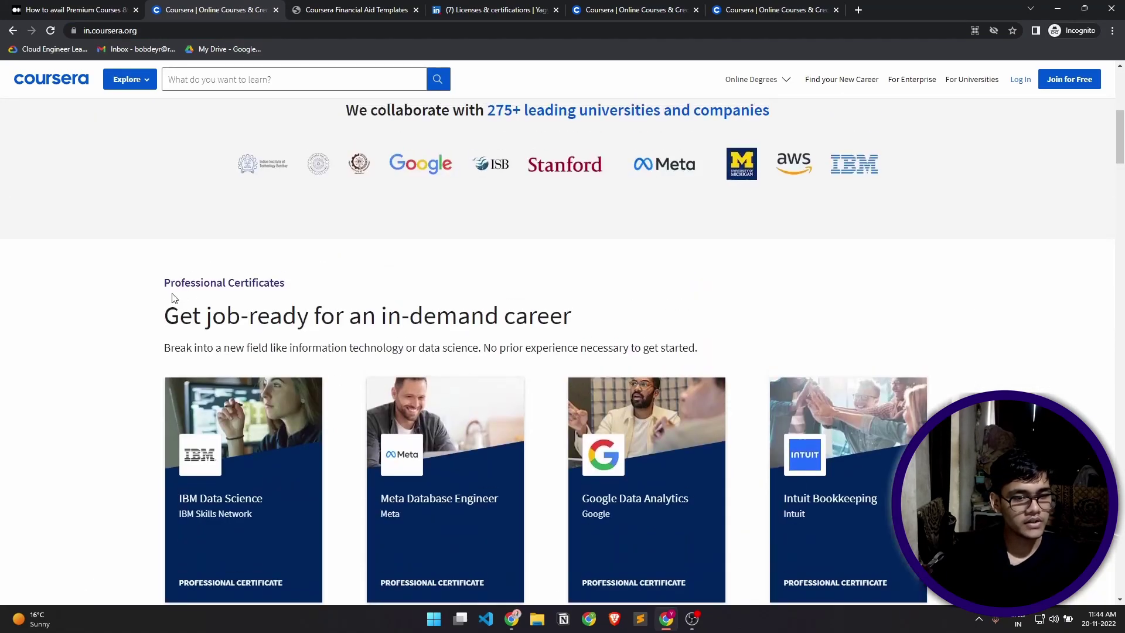
pyautogui.moveTo(174, 298); pyautogui.dragTo(615, 314)
pyautogui.click(615, 314)
pyautogui.scroll(-3, 616, 314)
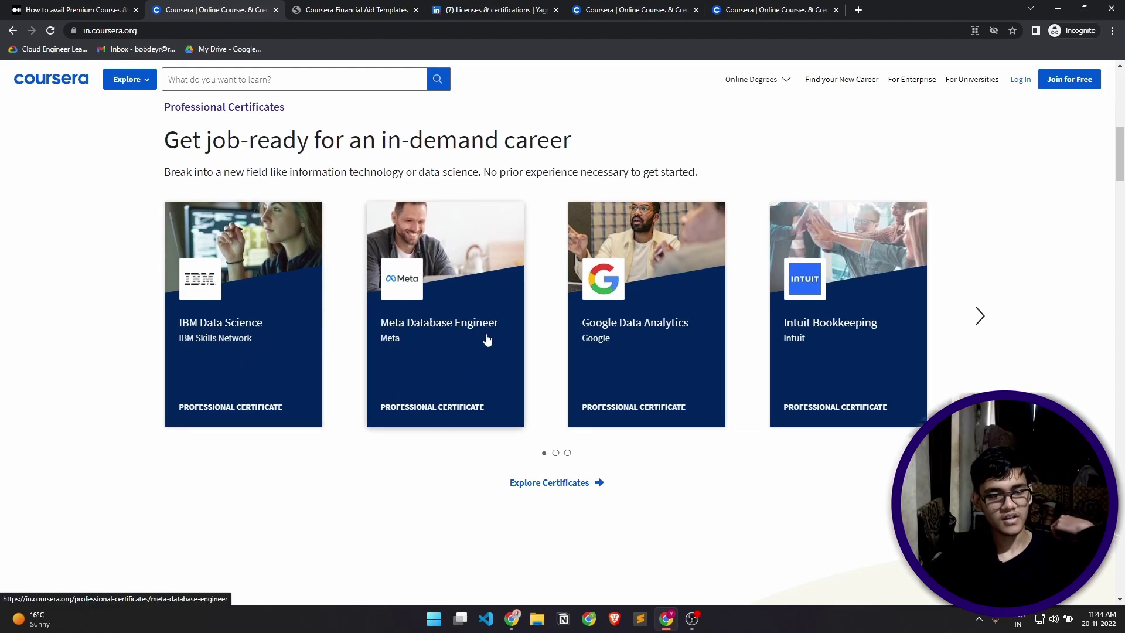
# Step: Advance the Professional Certificates carousel, browse the degree listings, then scroll back to the top
pyautogui.click(980, 316)
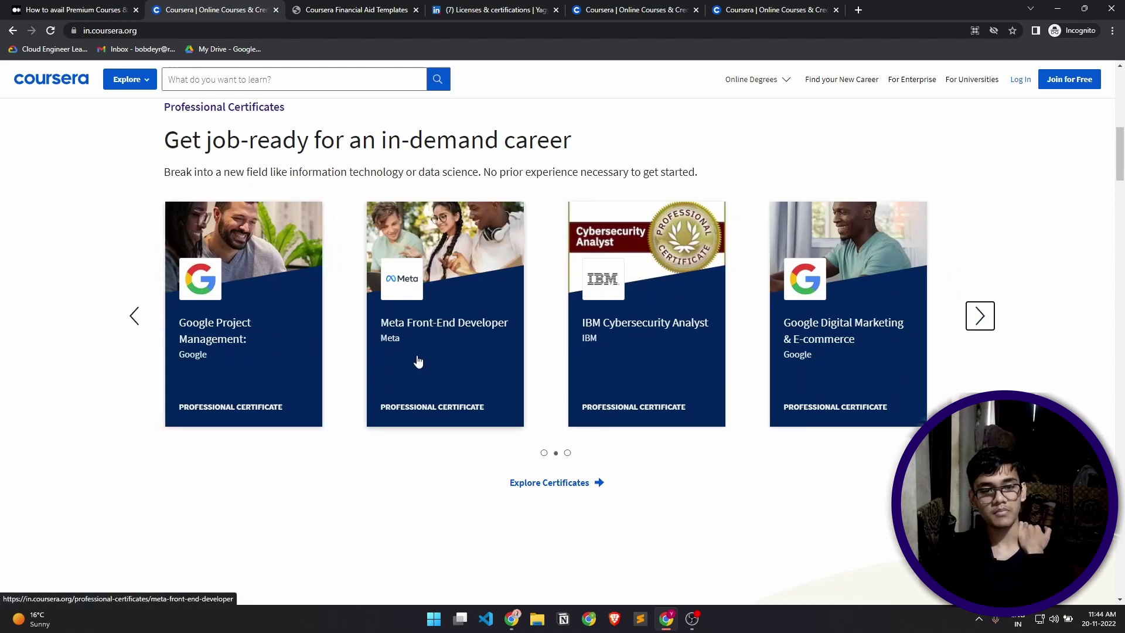
pyautogui.scroll(-3, 519, 357)
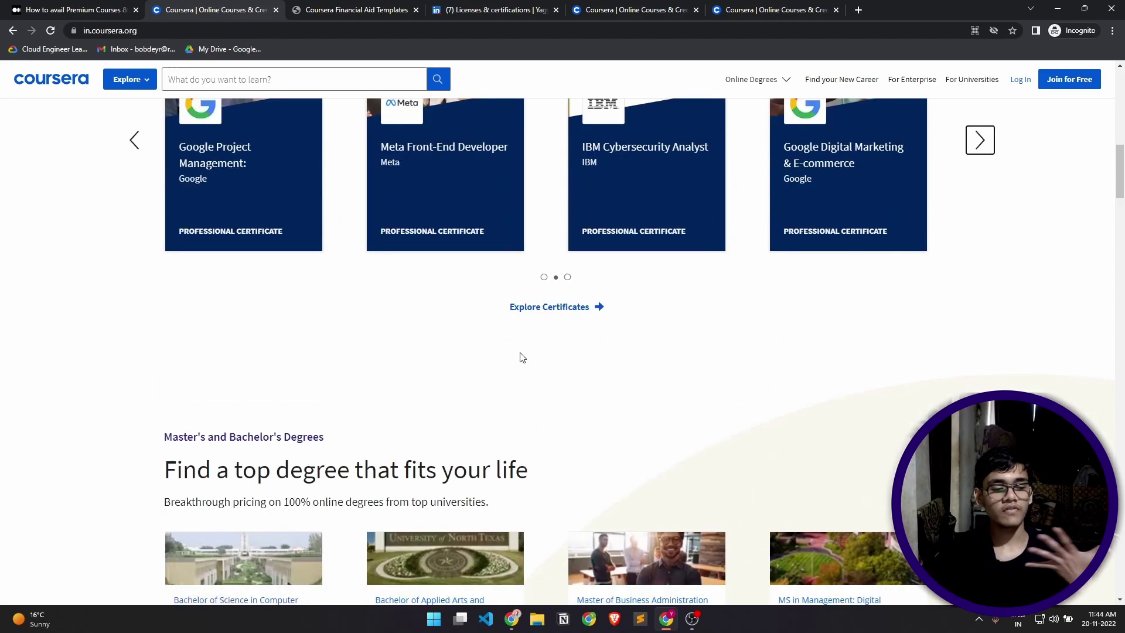
pyautogui.scroll(-4, 480, 329)
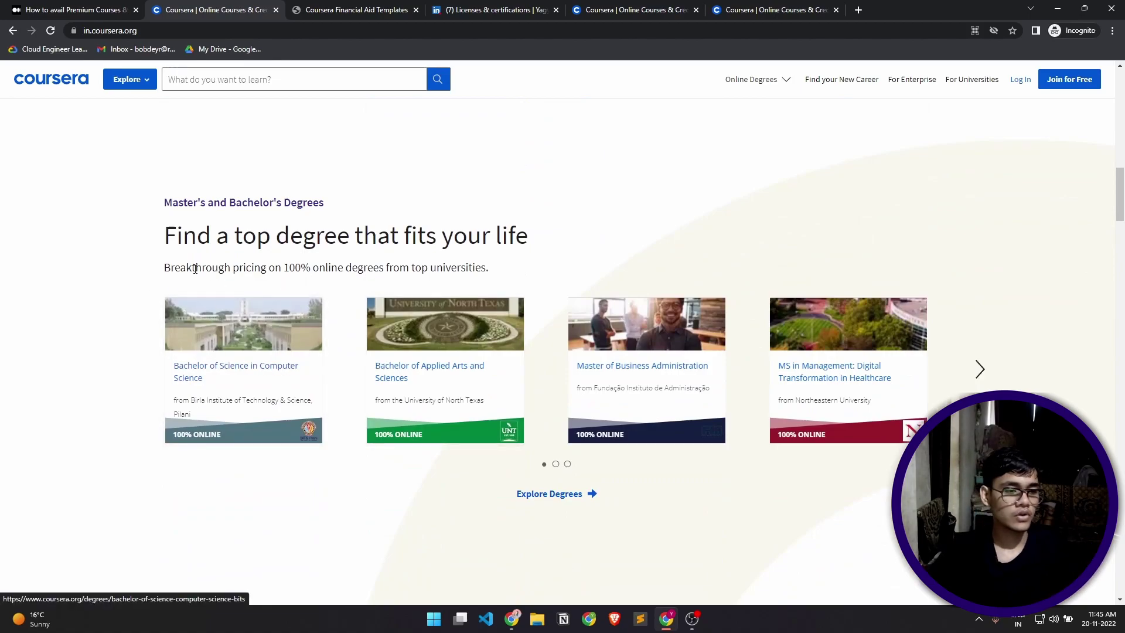
pyautogui.moveTo(163, 228); pyautogui.dragTo(565, 252)
pyautogui.click(566, 253)
pyautogui.scroll(3, 564, 264)
pyautogui.scroll(15, 564, 269)
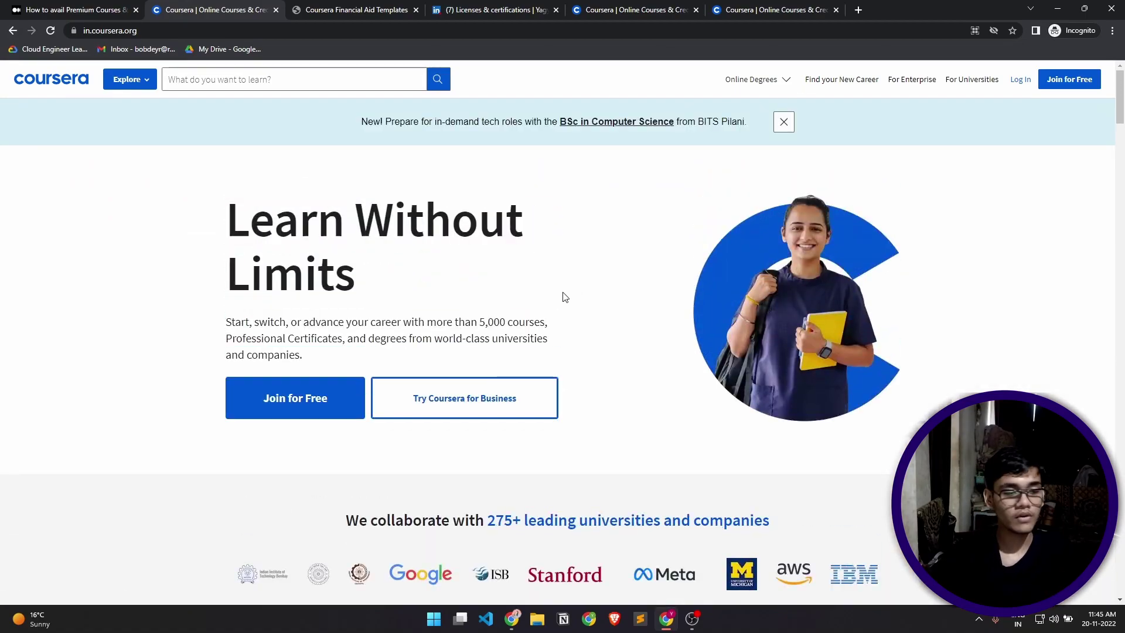
# Step: Sign in to Coursera with a Google account and open the account menu
pyautogui.click(1022, 81)
pyautogui.click(614, 343)
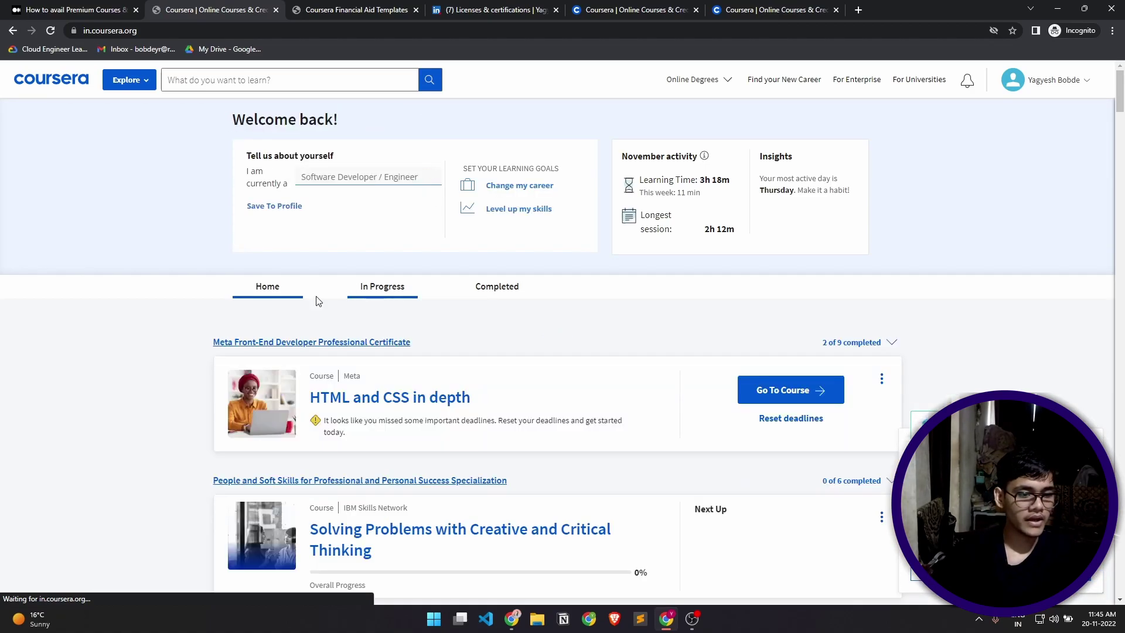
pyautogui.scroll(-5, 279, 378)
pyautogui.scroll(5, 279, 378)
pyautogui.scroll(-4, 166, 422)
pyautogui.scroll(4, 134, 195)
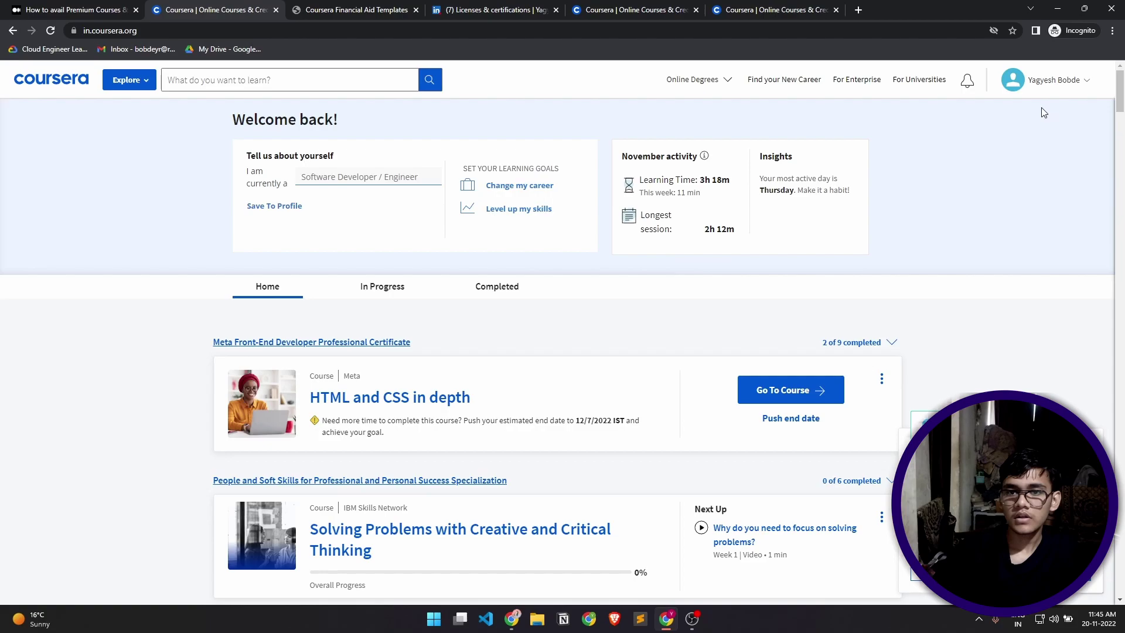
pyautogui.click(1050, 83)
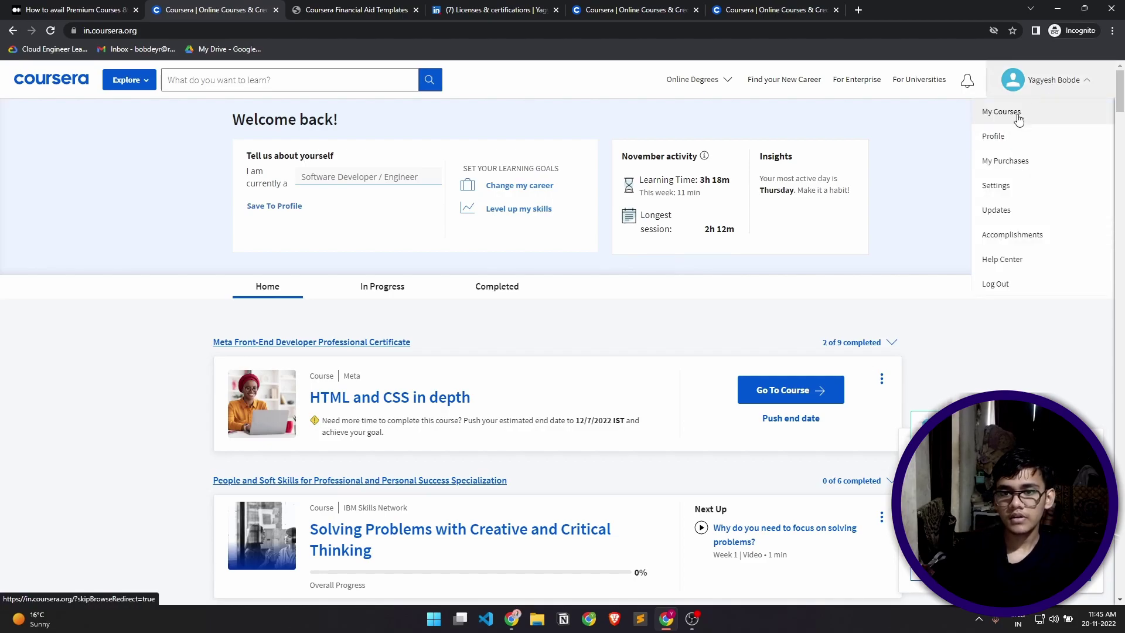
# Step: Open My Purchases and review the Payment History certificates paid at ₹0
pyautogui.click(1005, 161)
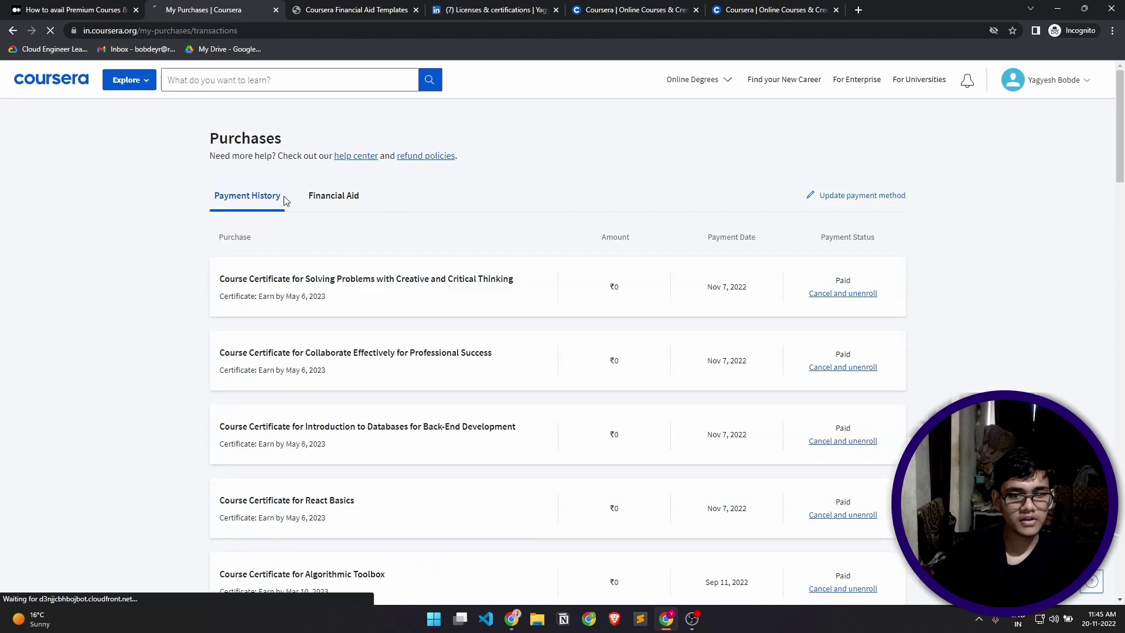
pyautogui.scroll(-1, 428, 252)
pyautogui.moveTo(218, 216); pyautogui.dragTo(515, 533)
pyautogui.scroll(-4, 495, 344)
pyautogui.scroll(6, 628, 394)
pyautogui.click(532, 195)
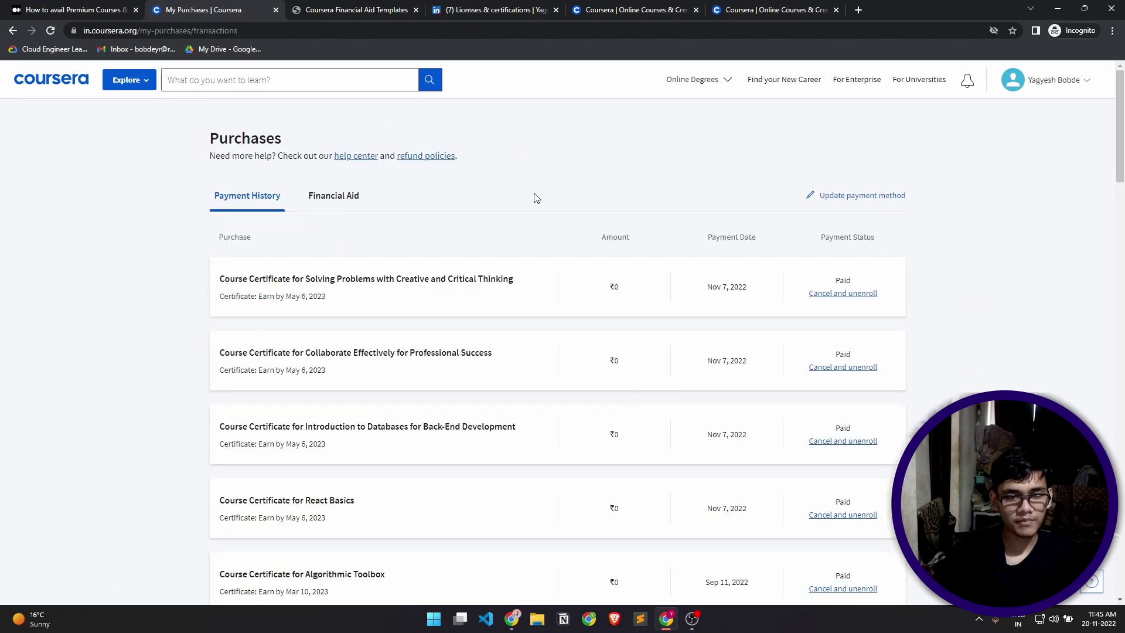
pyautogui.moveTo(608, 300); pyautogui.dragTo(626, 430)
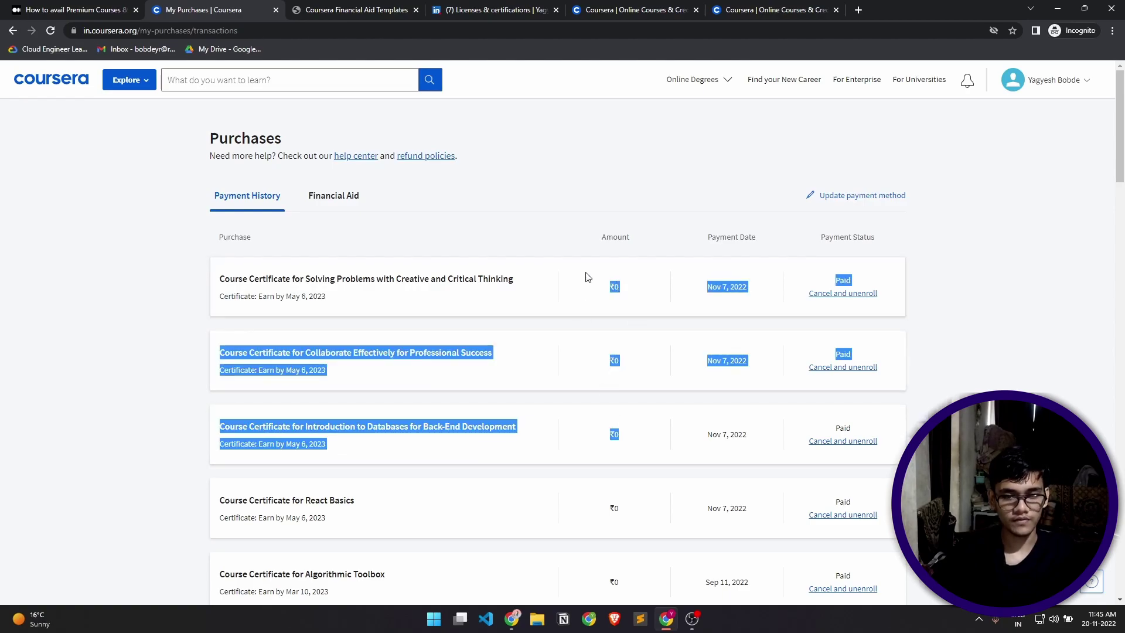
pyautogui.scroll(-1, 588, 277)
pyautogui.click(938, 324)
# Step: Point out the remaining purchase rows, then return to the Coursera home page
pyautogui.scroll(2, 873, 334)
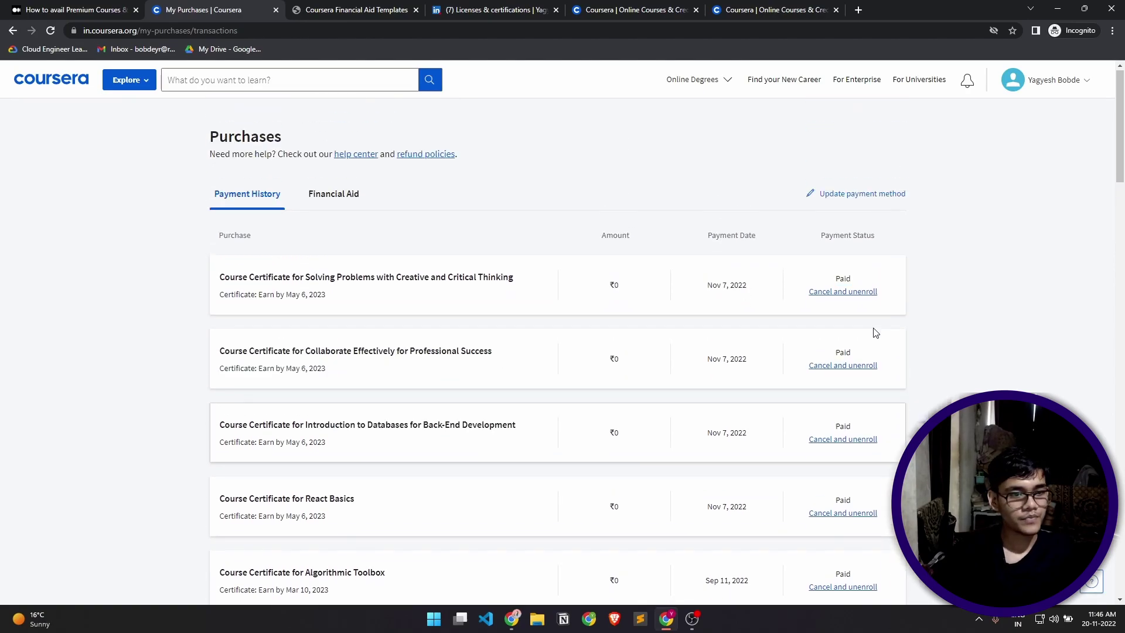
pyautogui.scroll(-2, 645, 290)
pyautogui.moveTo(206, 216); pyautogui.dragTo(562, 258)
pyautogui.scroll(-10, 563, 251)
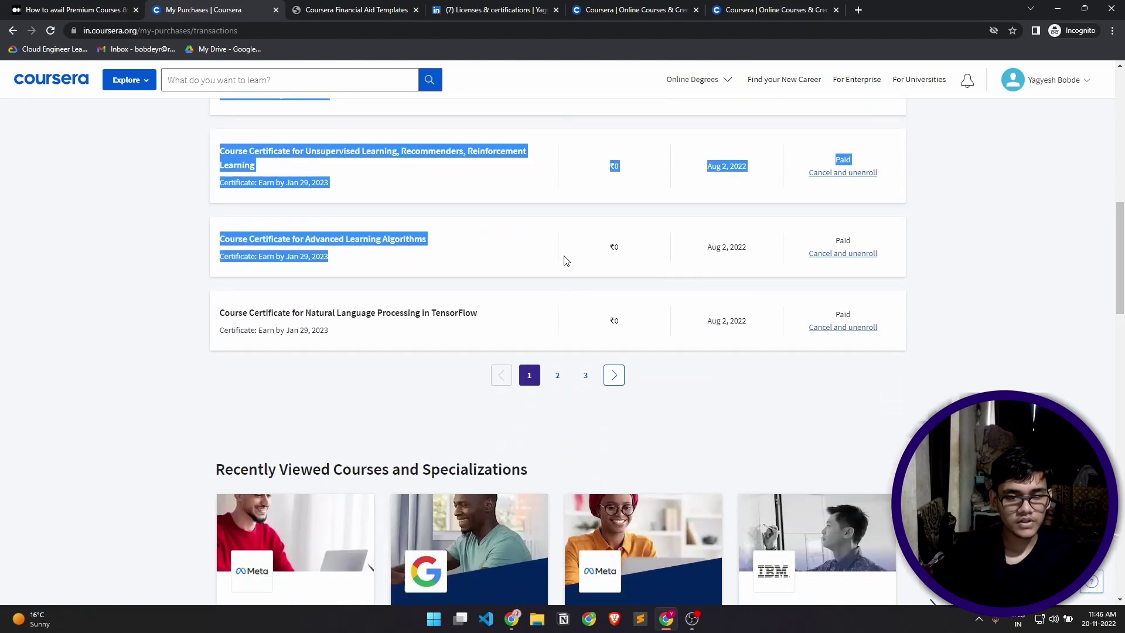
pyautogui.scroll(10, 645, 321)
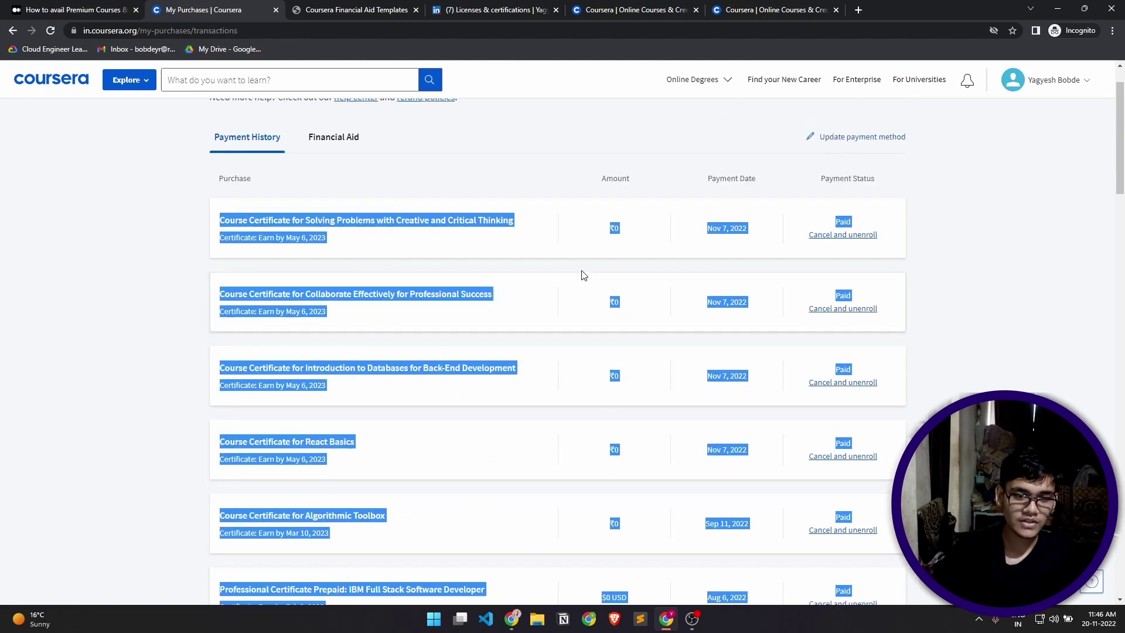
pyautogui.click(534, 192)
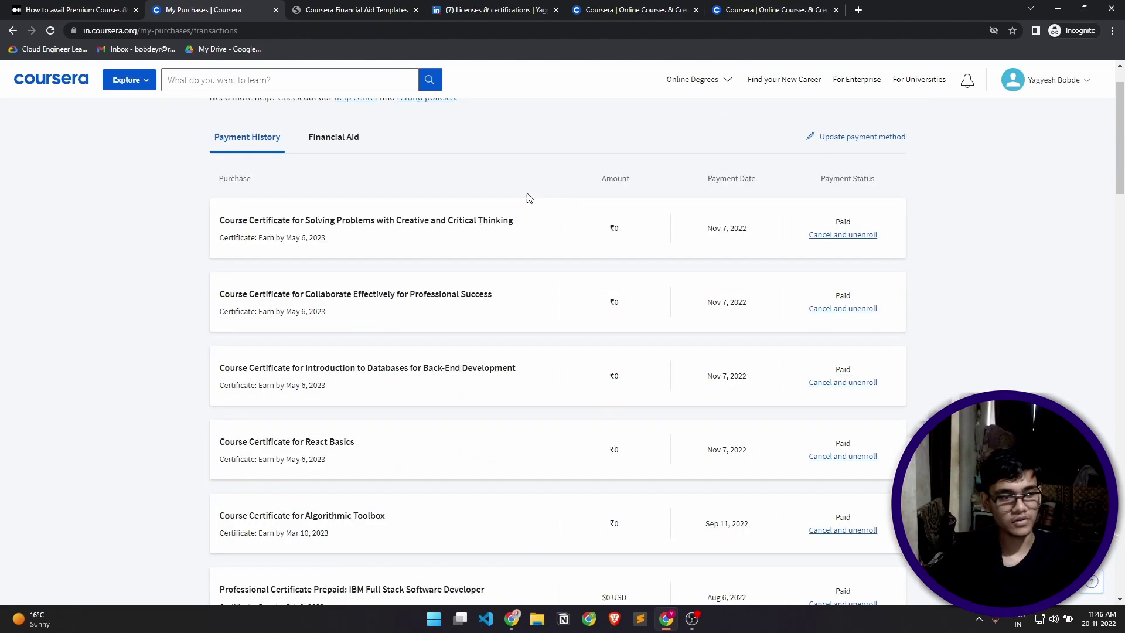
pyautogui.scroll(1, 503, 198)
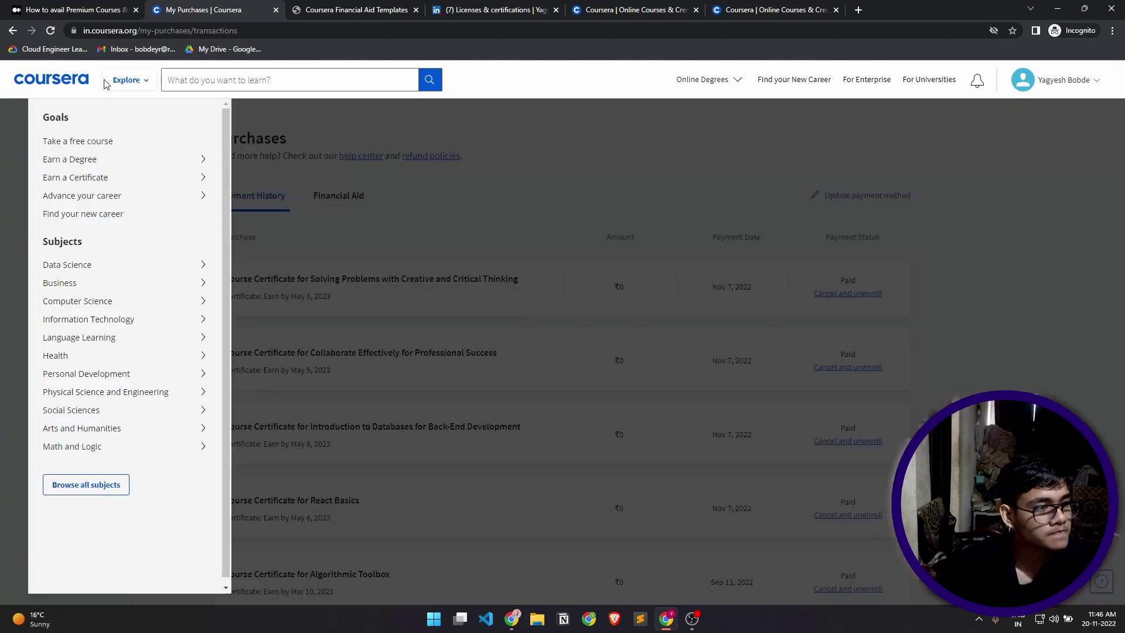
pyautogui.click(59, 80)
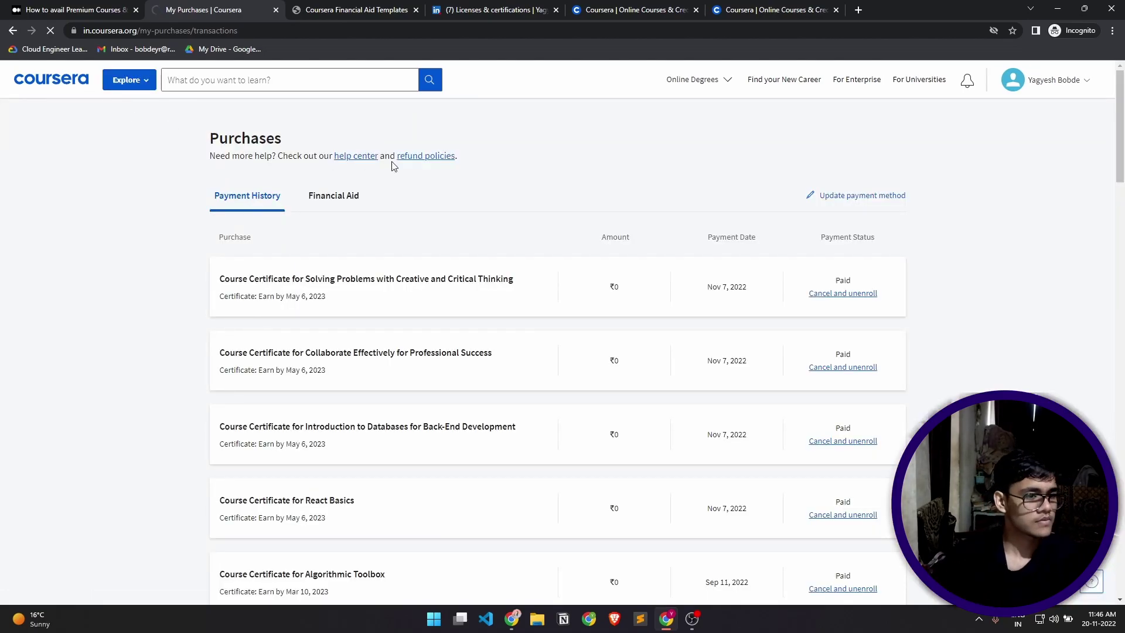
# Step: Search for machine learning and open the IBM Machine Learning Professional Certificate in a new tab
pyautogui.click(251, 214)
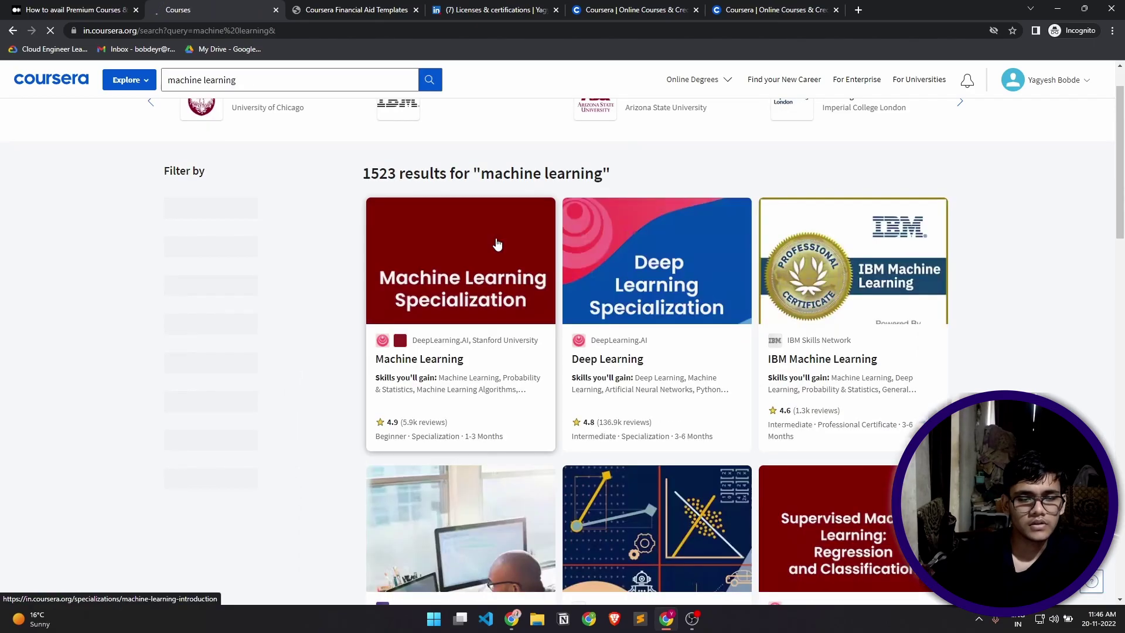
pyautogui.scroll(-2, 821, 305)
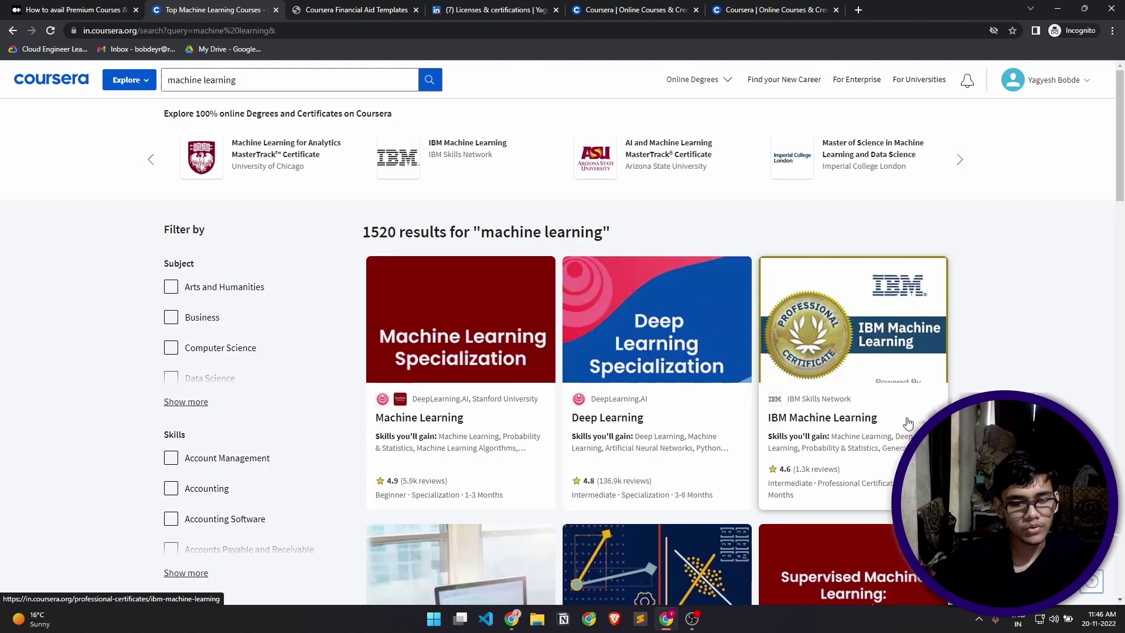
pyautogui.click(868, 407)
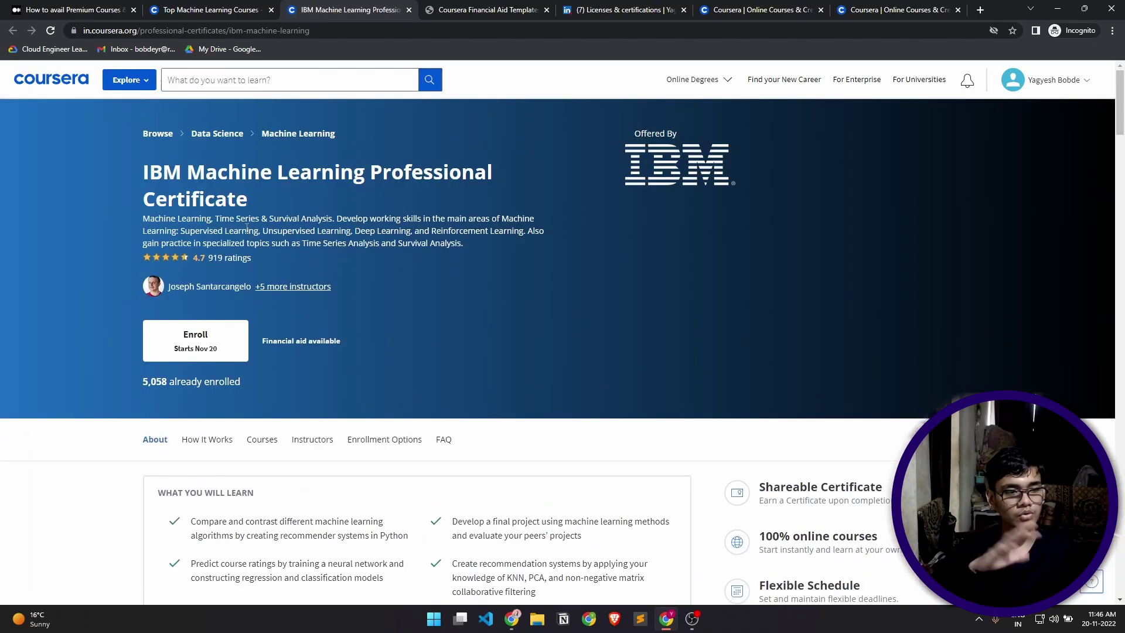
pyautogui.tripleClick(161, 186)
pyautogui.click(388, 214)
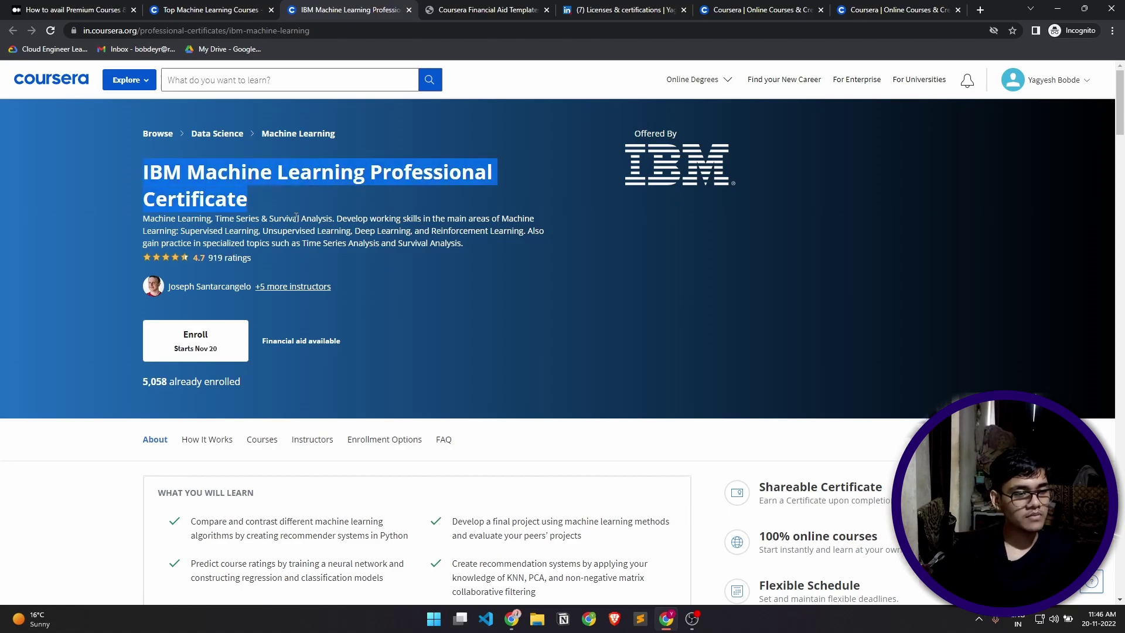
# Step: Review the certificate's How It Works section and its financial aid available note
pyautogui.moveTo(288, 243); pyautogui.dragTo(469, 361)
pyautogui.scroll(-5, 425, 204)
pyautogui.click(223, 148)
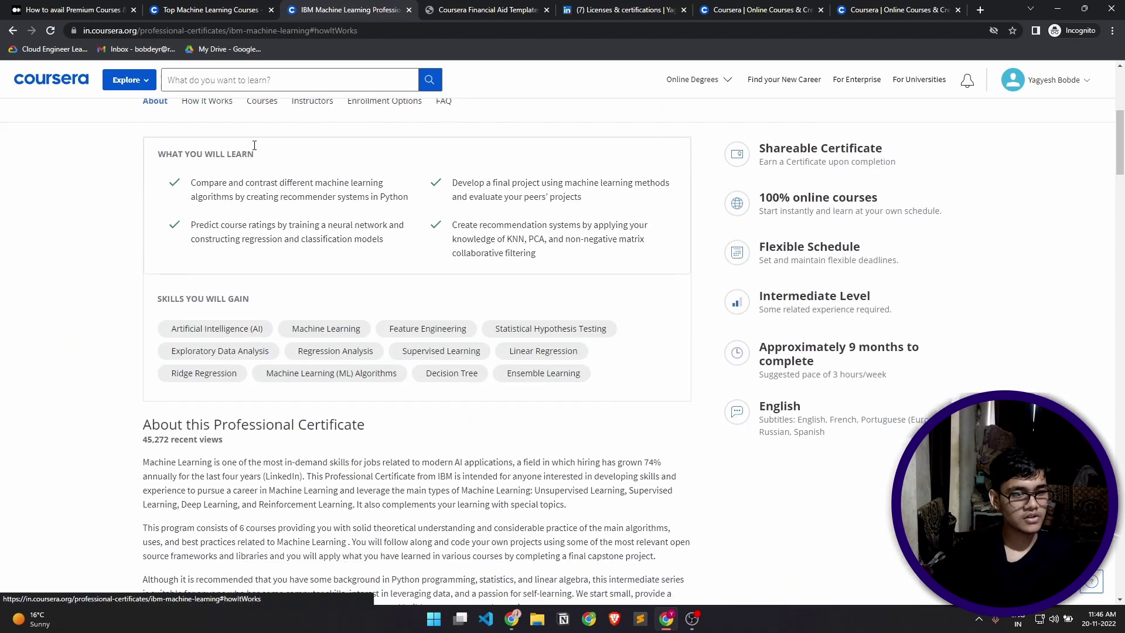
pyautogui.scroll(15, 784, 254)
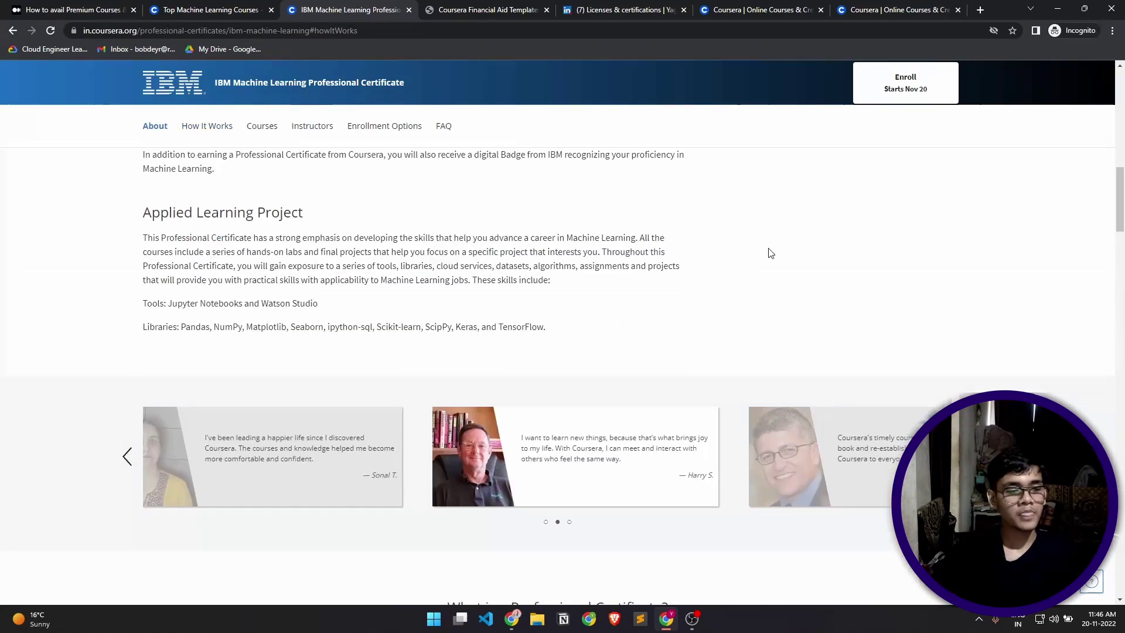
pyautogui.scroll(1, 769, 253)
pyautogui.click(409, 309)
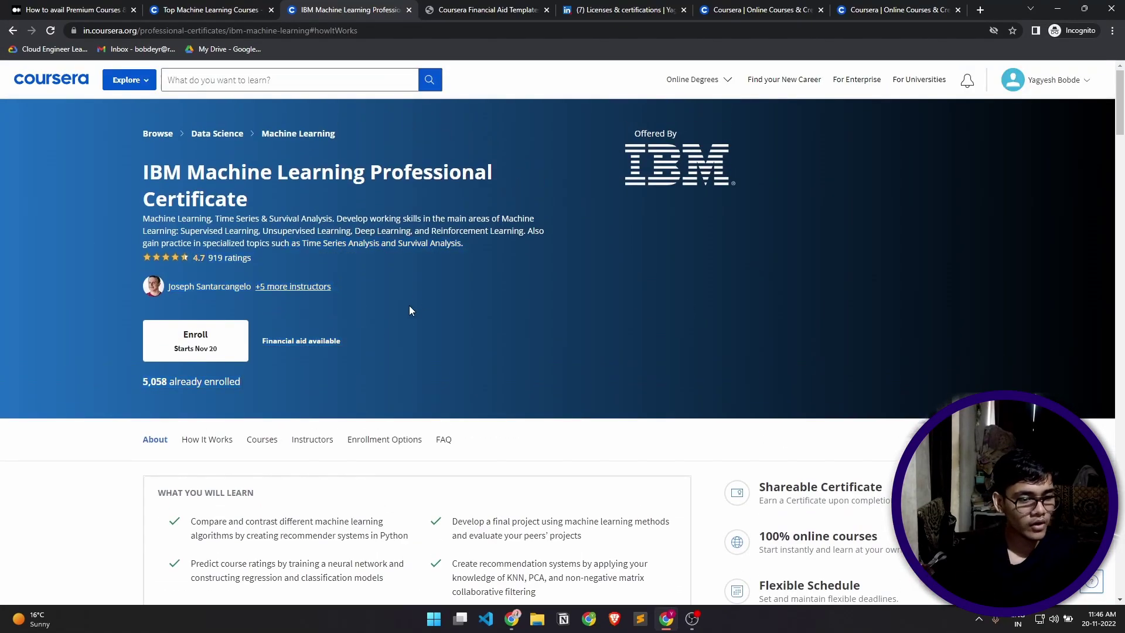
pyautogui.moveTo(344, 344); pyautogui.dragTo(259, 340)
pyautogui.click(439, 325)
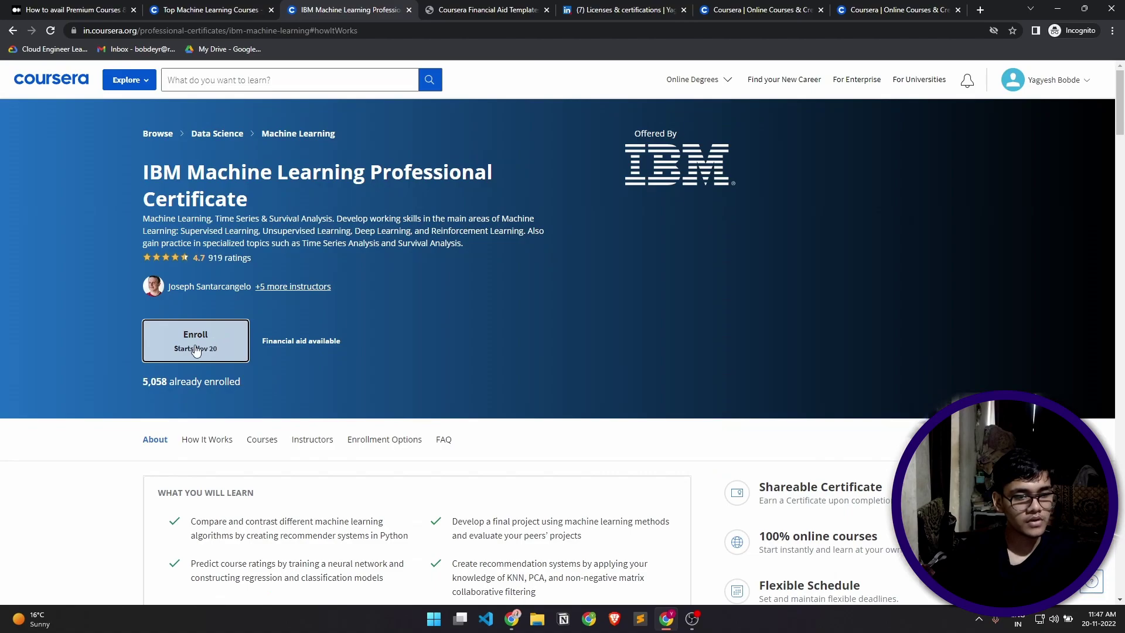
pyautogui.click(196, 349)
pyautogui.scroll(-1, 445, 351)
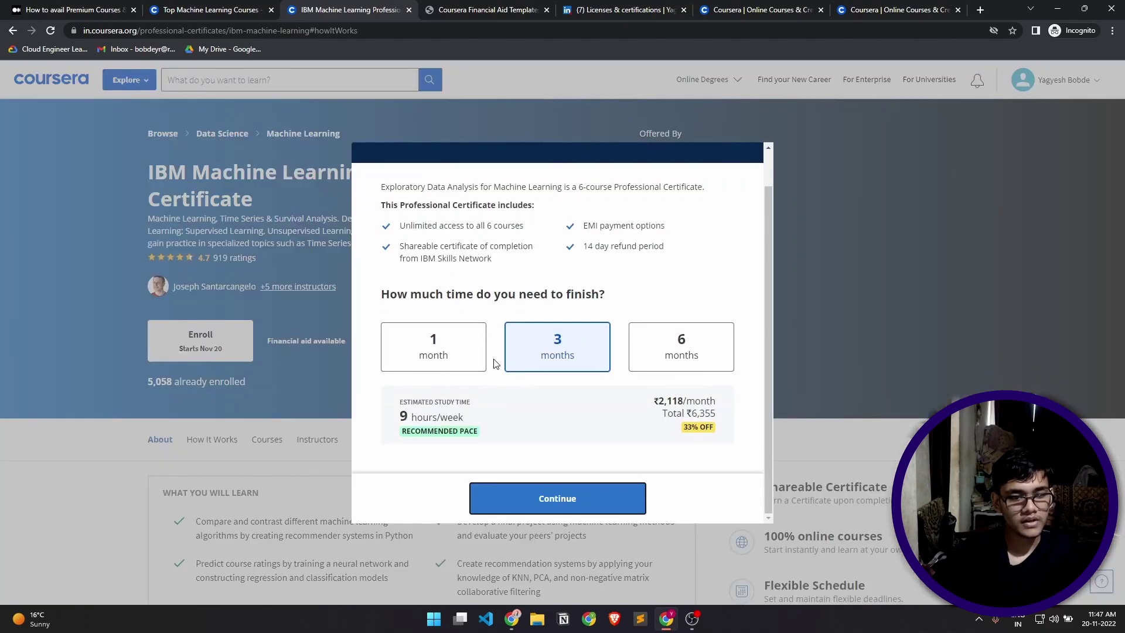
pyautogui.click(456, 359)
pyautogui.moveTo(658, 401); pyautogui.dragTo(722, 433)
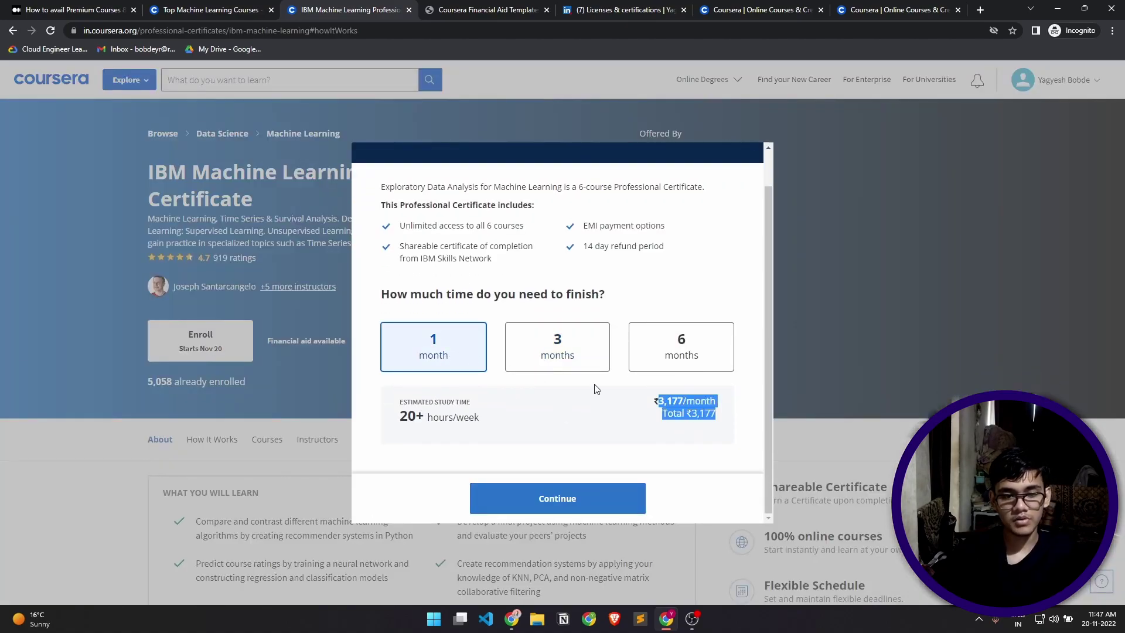
pyautogui.click(589, 358)
pyautogui.click(675, 354)
pyautogui.moveTo(662, 412); pyautogui.dragTo(722, 447)
pyautogui.click(721, 444)
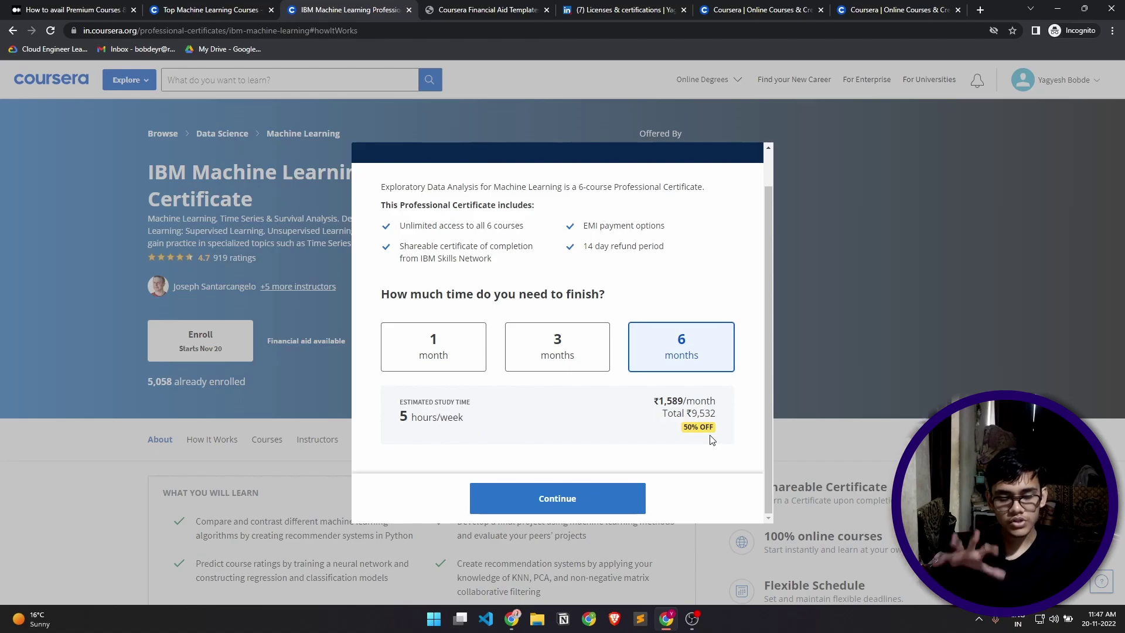
pyautogui.scroll(1, 756, 398)
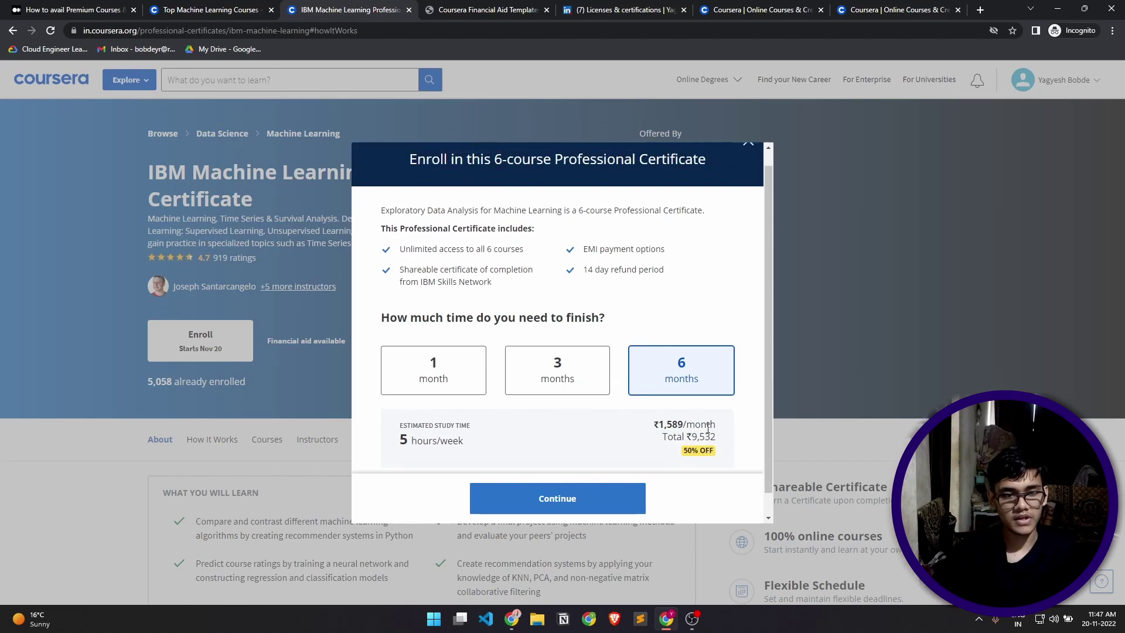
pyautogui.click(882, 303)
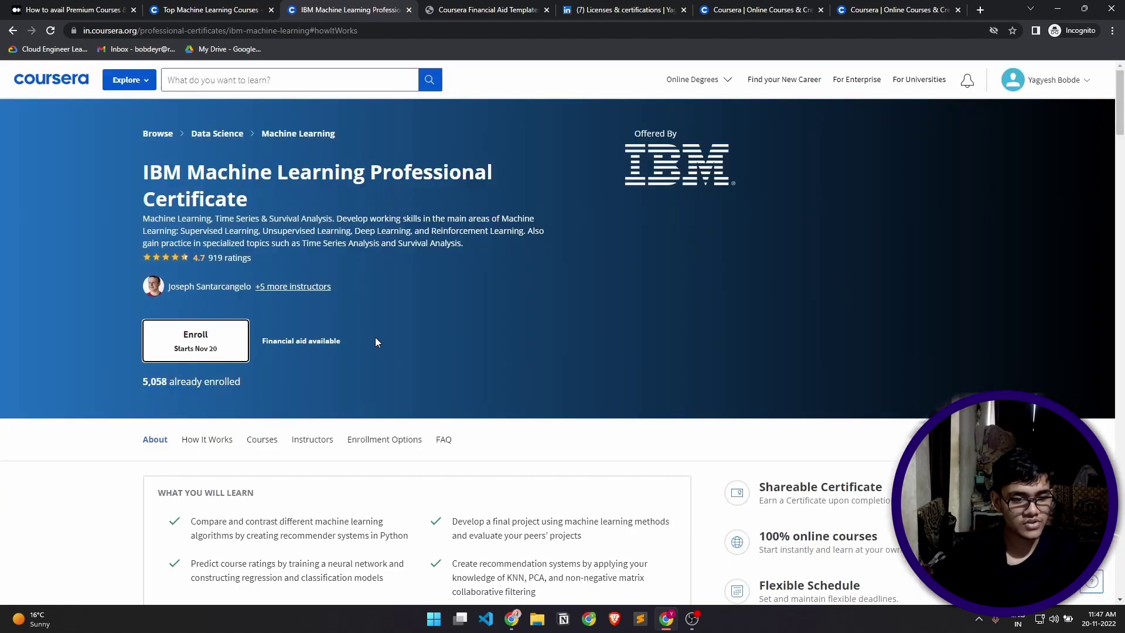
pyautogui.moveTo(376, 342); pyautogui.dragTo(276, 343)
pyautogui.click(400, 342)
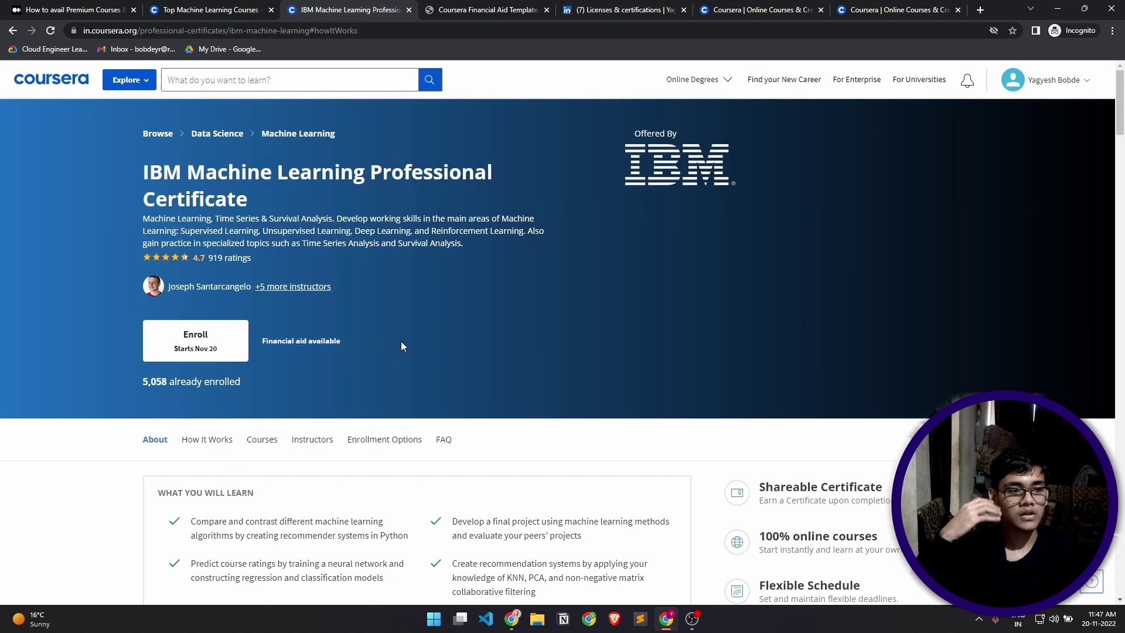
# Step: Try financial aid for the IBM certificate, dismiss the review notice, and jump to its courses
pyautogui.click(338, 342)
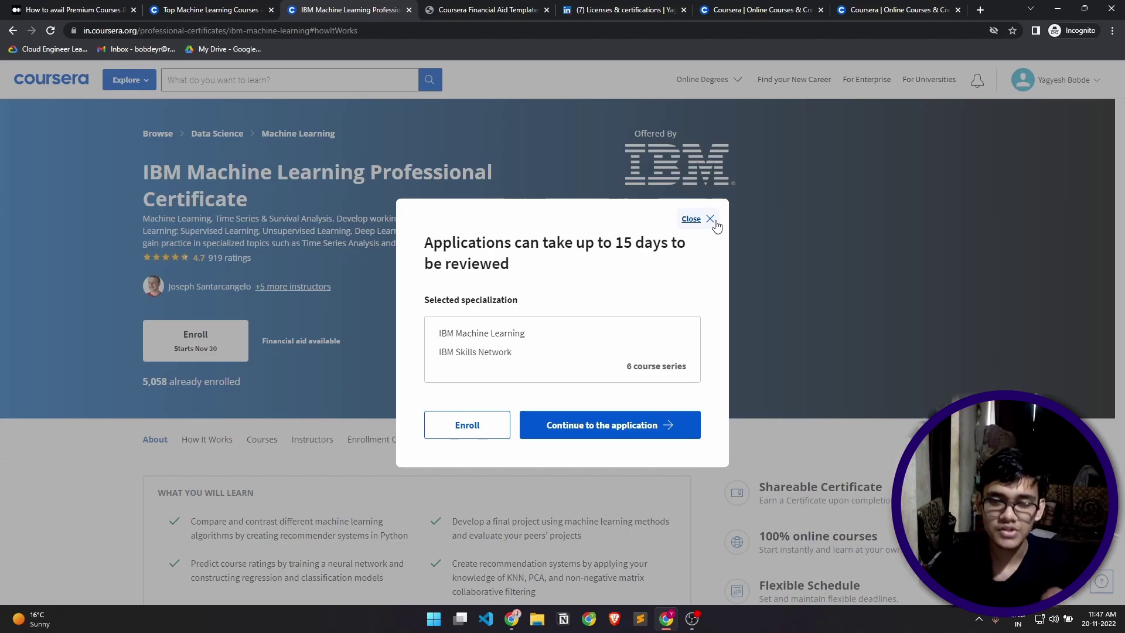
pyautogui.click(710, 219)
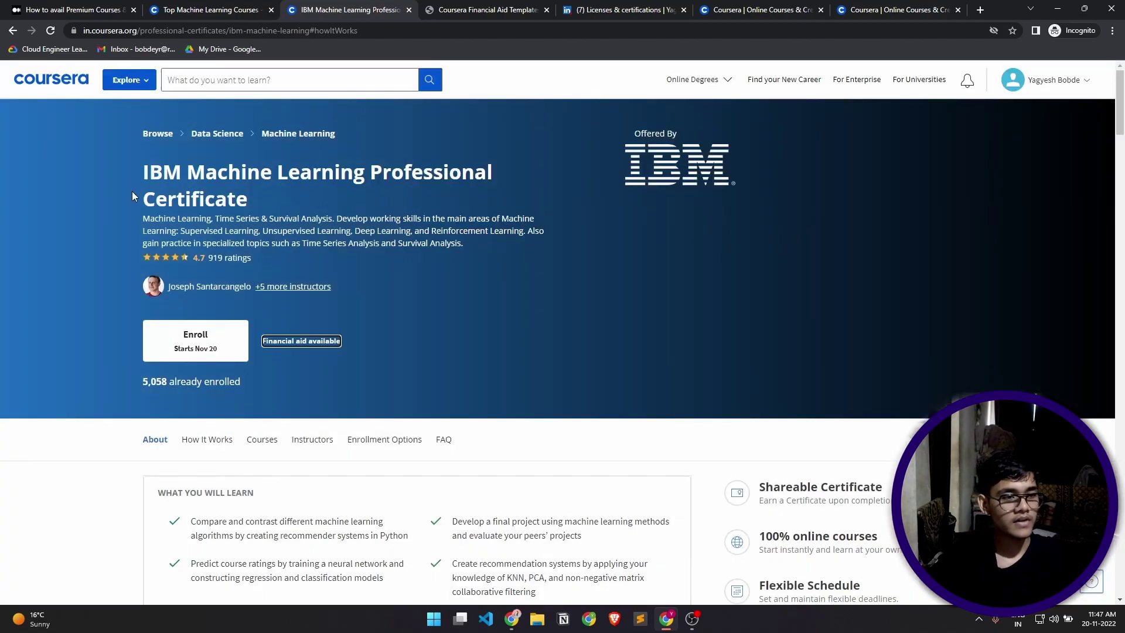
pyautogui.moveTo(134, 197); pyautogui.dragTo(498, 203)
pyautogui.click(498, 212)
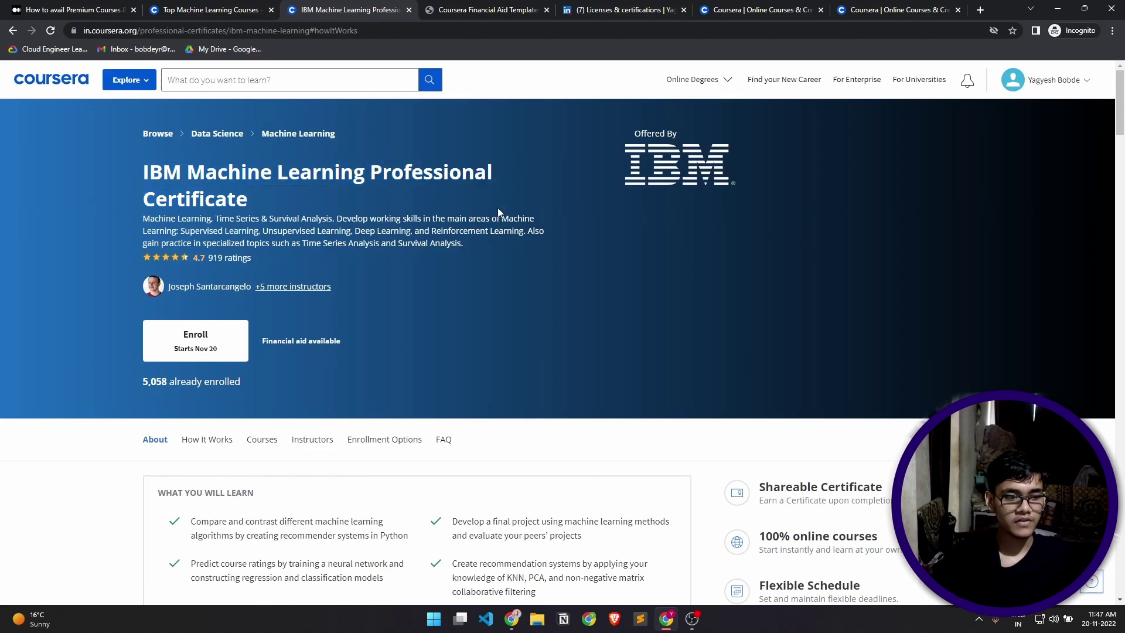
pyautogui.scroll(-1, 317, 386)
pyautogui.click(262, 382)
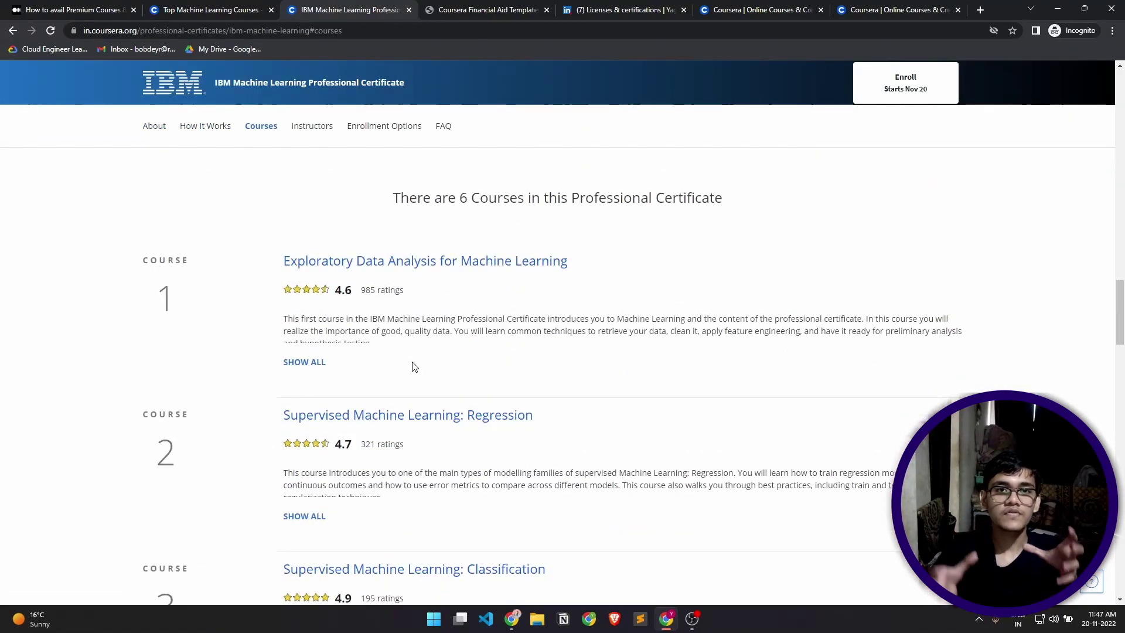
# Step: Open Exploratory Data Analysis for Machine Learning from the six-course list in a new tab
pyautogui.moveTo(394, 211); pyautogui.dragTo(693, 202)
pyautogui.click(729, 202)
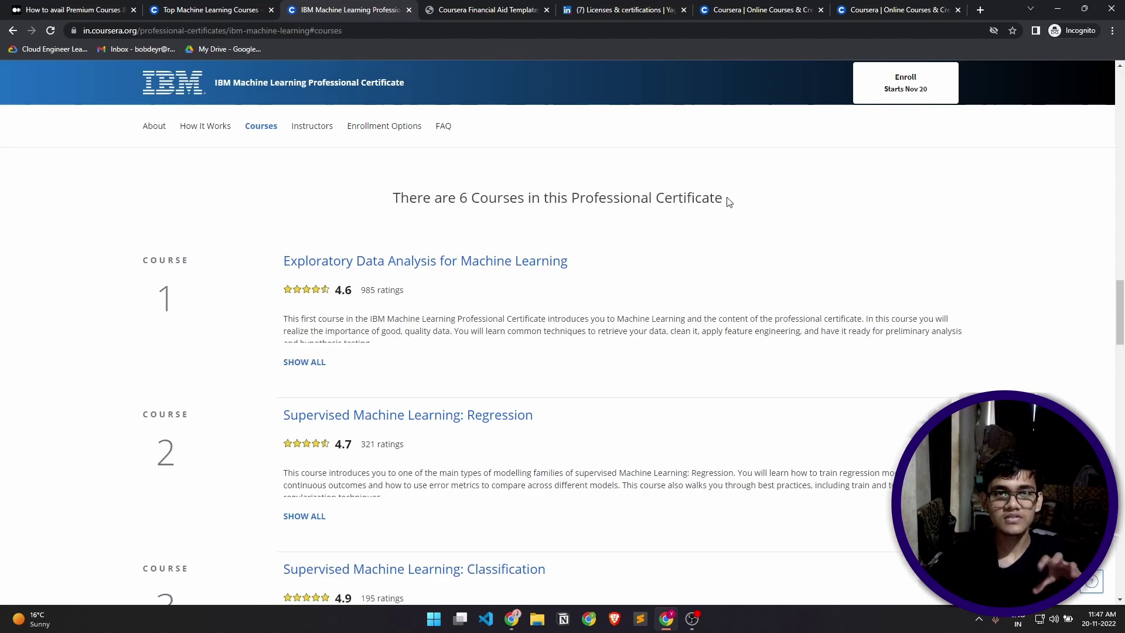
pyautogui.rightClick(420, 265)
pyautogui.click(480, 275)
pyautogui.scroll(1, 392, 258)
pyautogui.moveTo(391, 258); pyautogui.dragTo(729, 268)
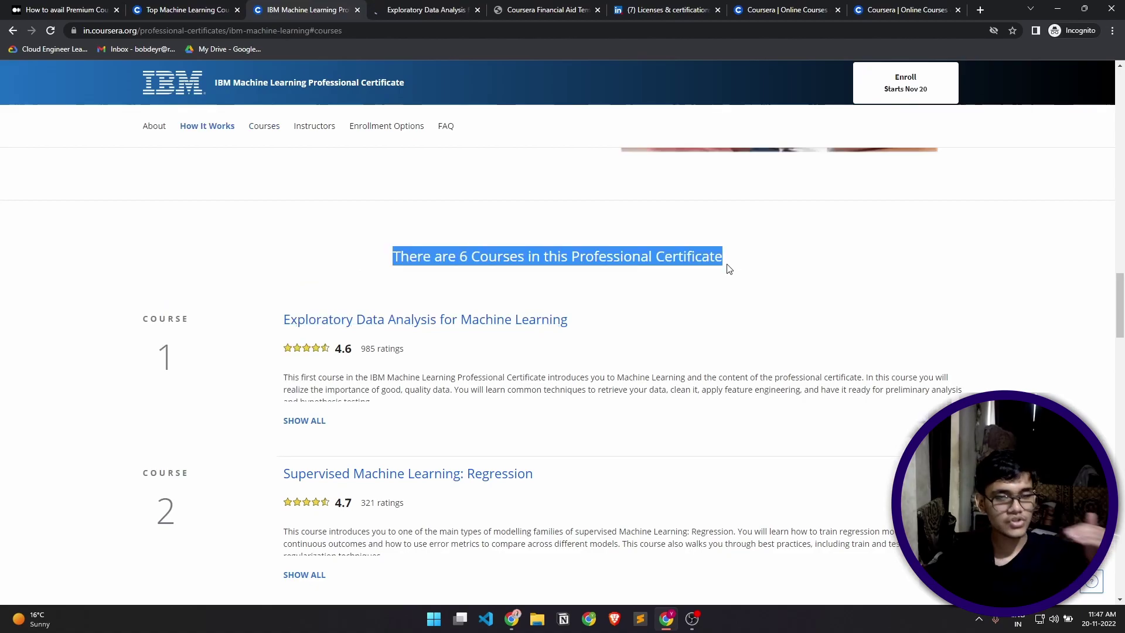
pyautogui.click(423, 5)
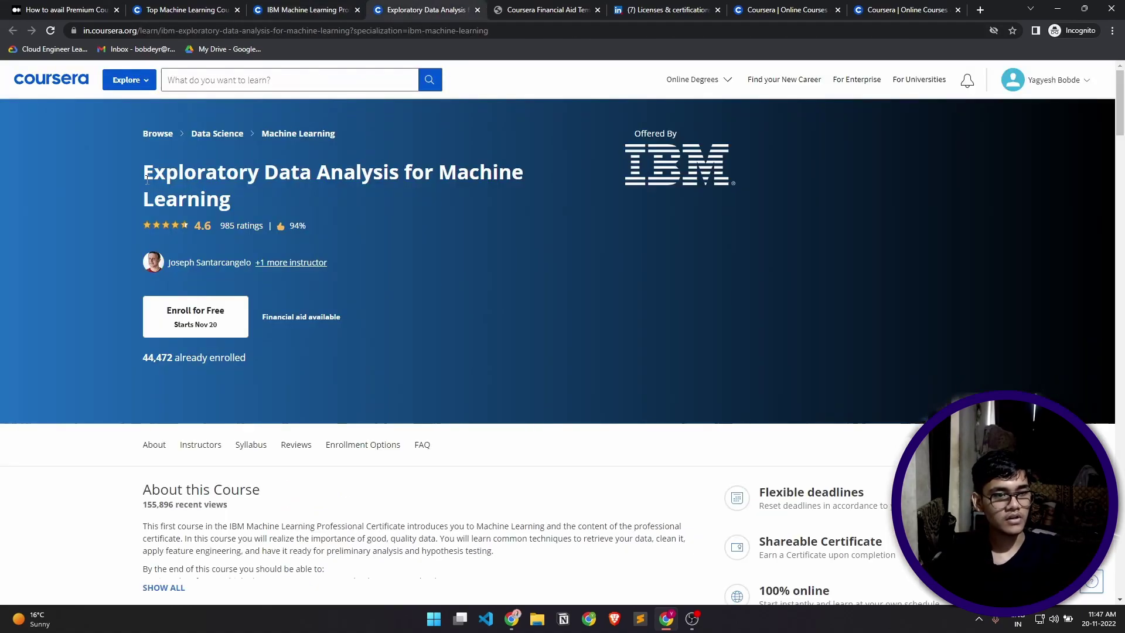
pyautogui.moveTo(312, 211); pyautogui.dragTo(441, 227)
pyautogui.click(392, 203)
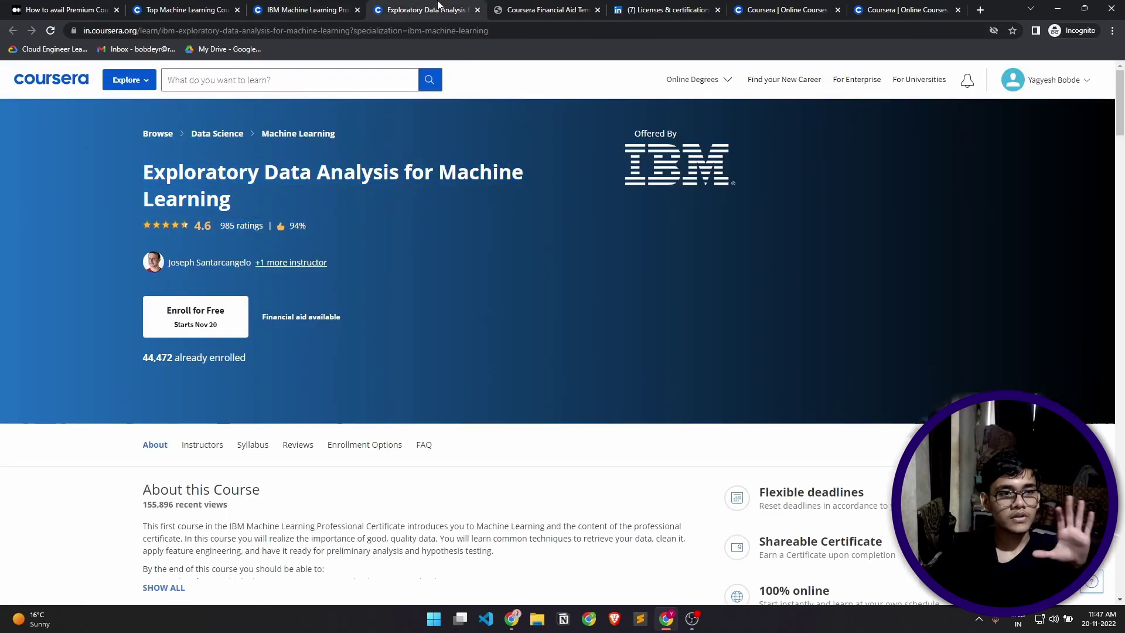
# Step: Compare the IBM certificate's course list with the Exploratory Data Analysis course page
pyautogui.click(328, 9)
pyautogui.click(420, 8)
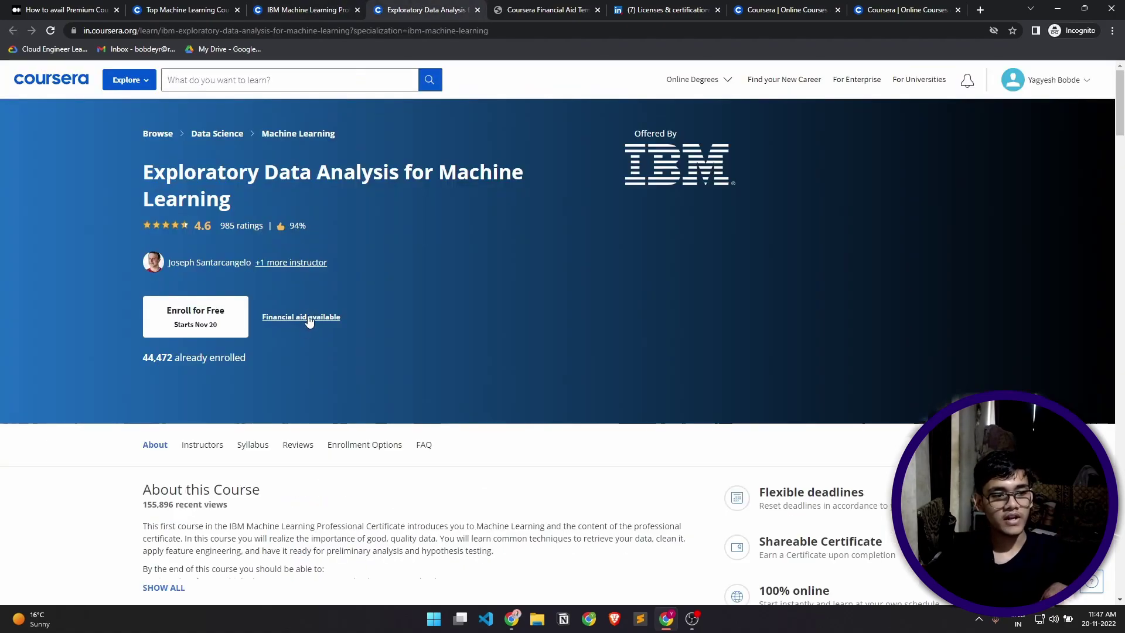
pyautogui.click(289, 5)
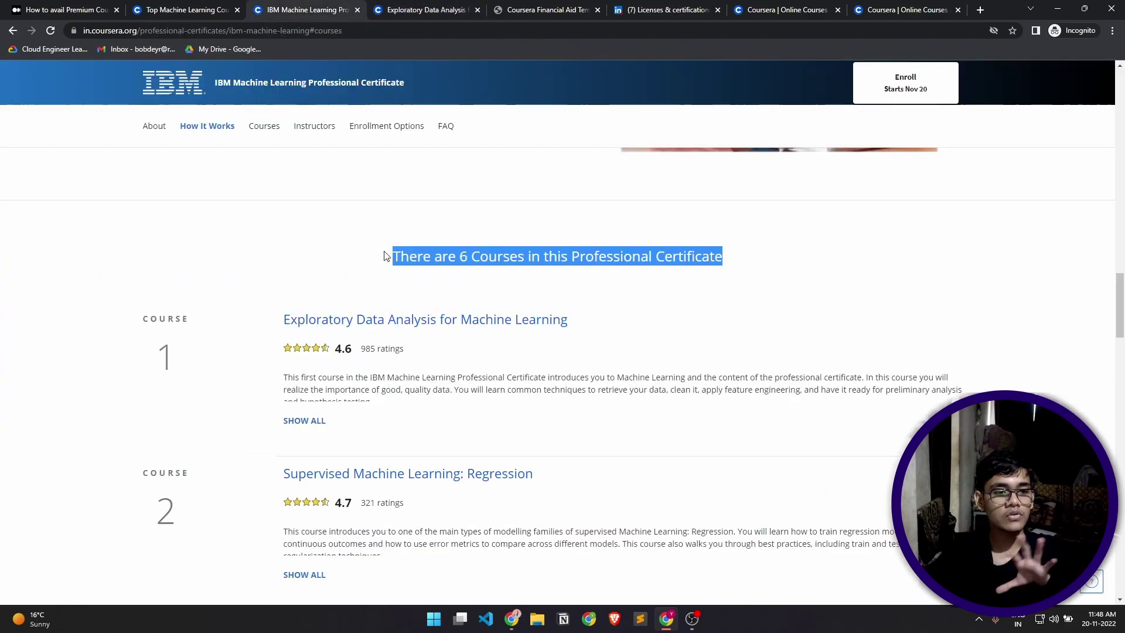
pyautogui.scroll(15, 387, 249)
pyautogui.scroll(5, 387, 243)
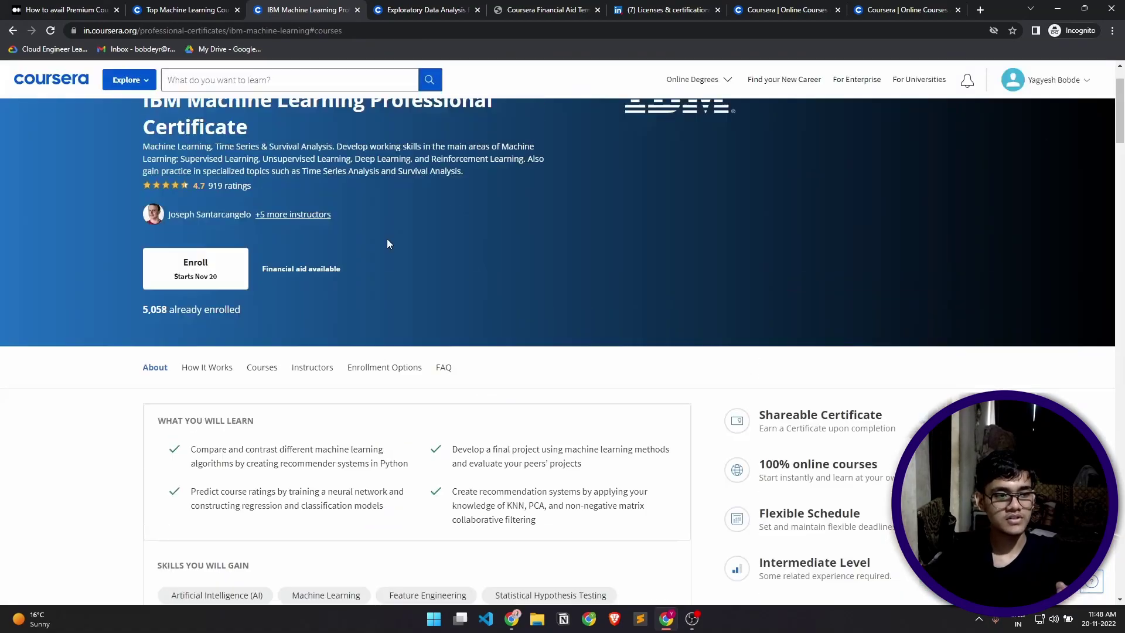
pyautogui.hotkey('ctrl', 'Tab')
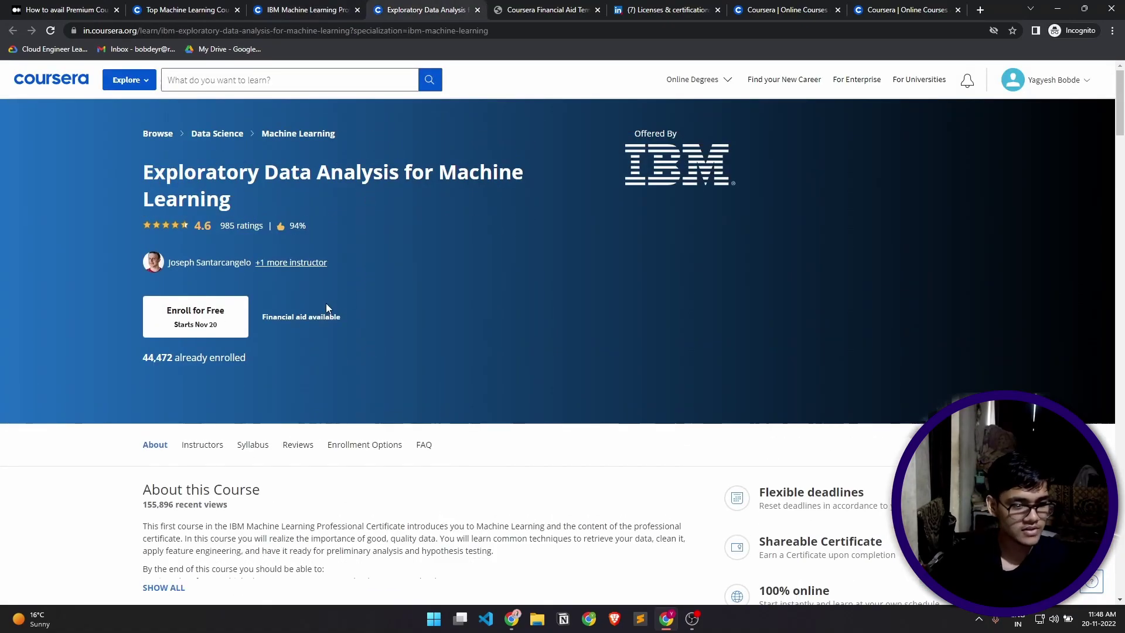
pyautogui.click(311, 9)
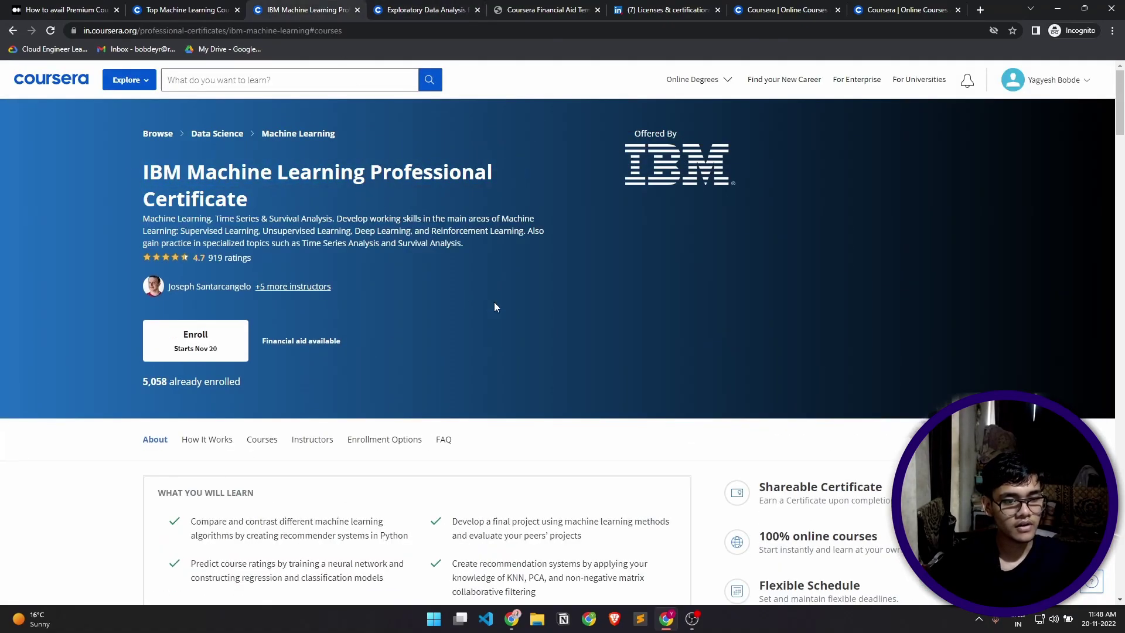
pyautogui.scroll(-5, 480, 311)
pyautogui.scroll(-10, 467, 318)
pyautogui.click(262, 126)
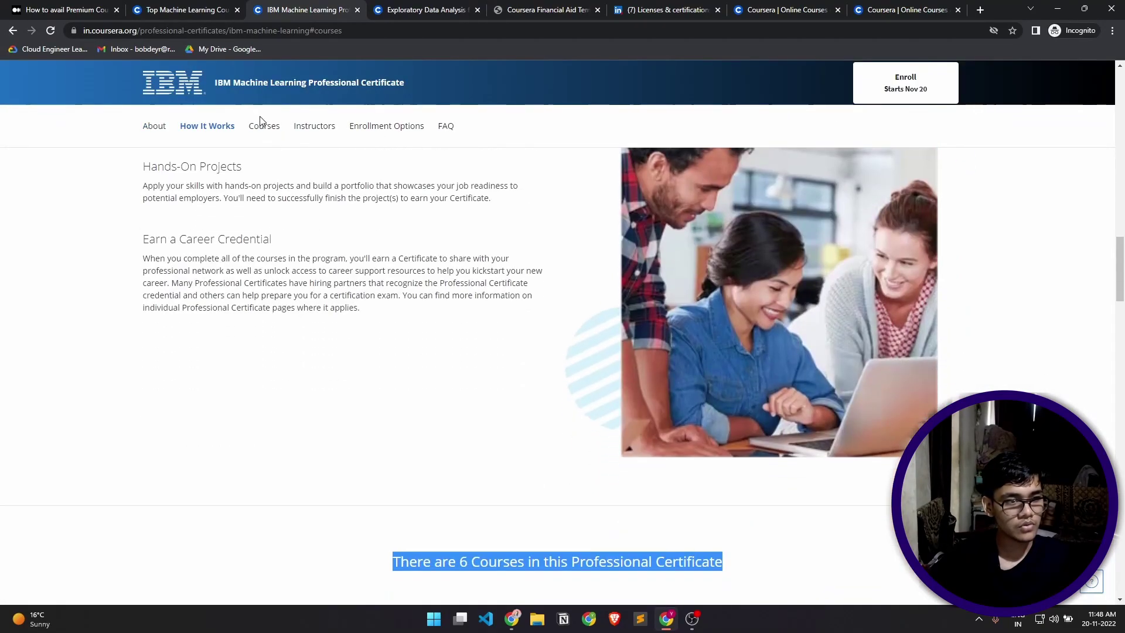
pyautogui.moveTo(271, 261); pyautogui.dragTo(574, 257)
pyautogui.click(421, 9)
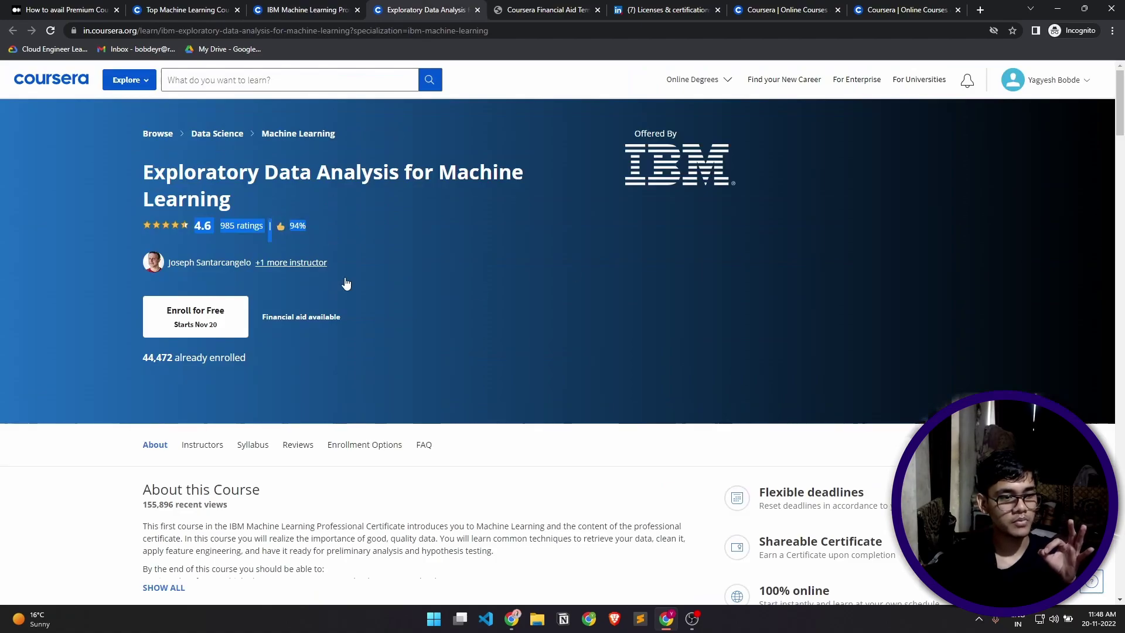
# Step: Request financial aid for Exploratory Data Analysis and dismiss the 10-open-applications limit notice
pyautogui.click(318, 318)
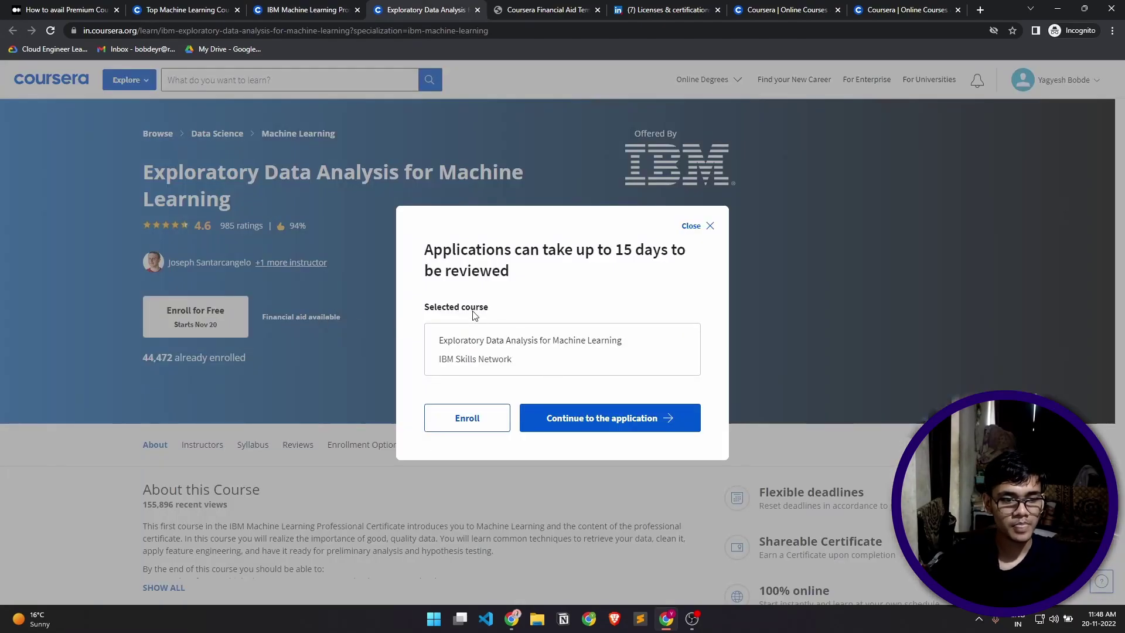
pyautogui.moveTo(430, 307); pyautogui.dragTo(544, 367)
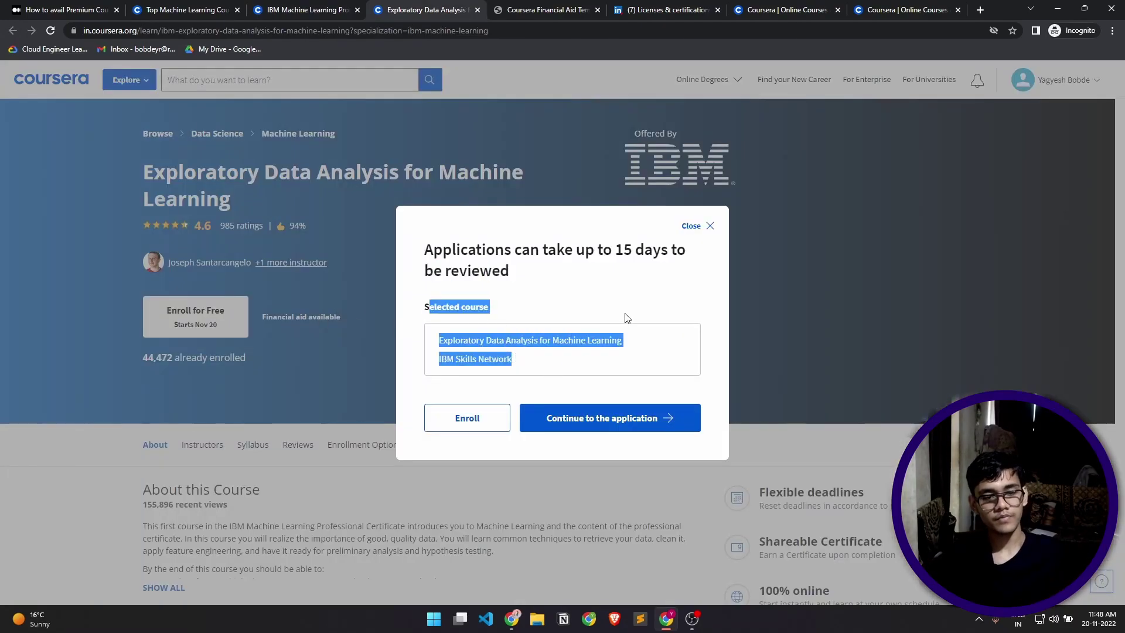
pyautogui.click(621, 328)
pyautogui.press('Escape')
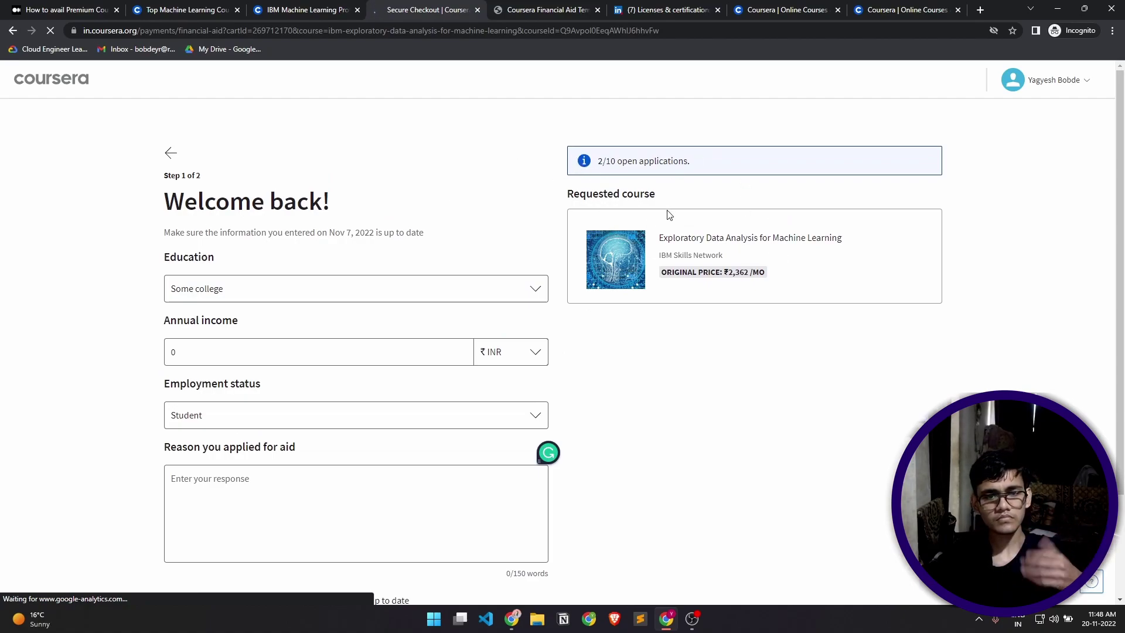
pyautogui.moveTo(562, 191); pyautogui.dragTo(761, 276)
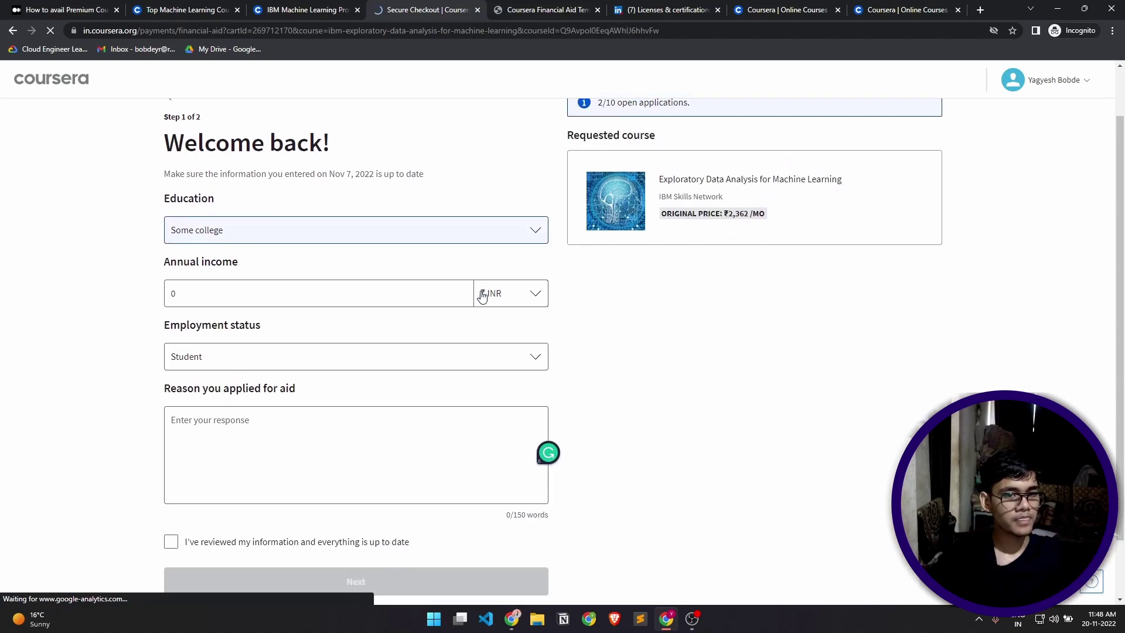
pyautogui.moveTo(705, 169); pyautogui.dragTo(597, 162)
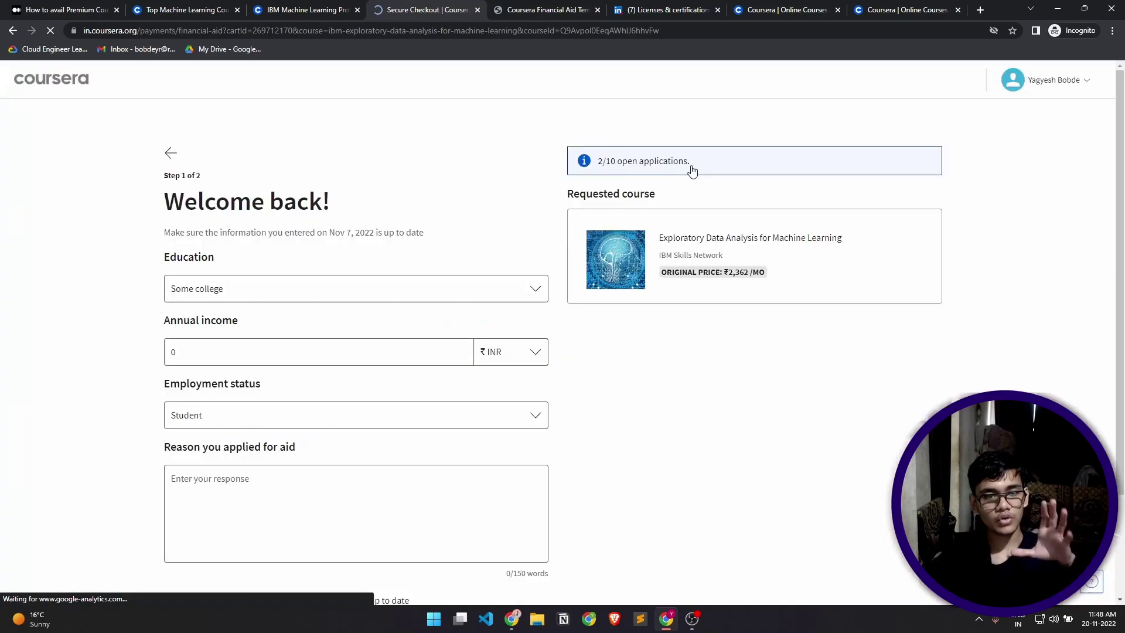
pyautogui.moveTo(693, 166); pyautogui.dragTo(598, 163)
pyautogui.click(756, 331)
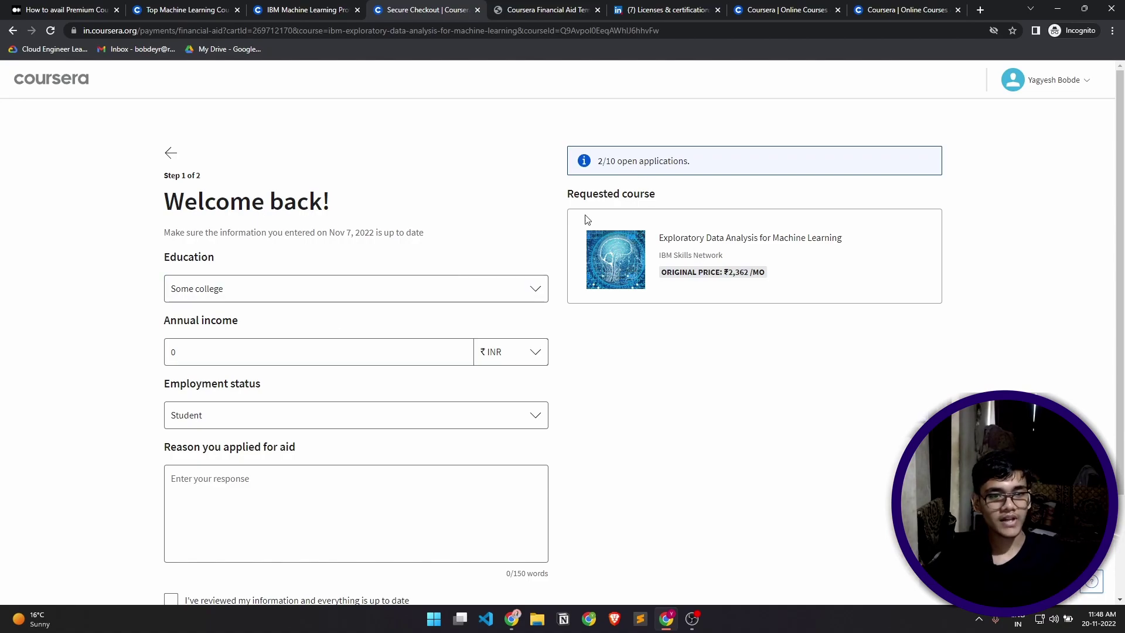
# Step: Confirm Some college education, 0 INR income and Student employment on the aid form
pyautogui.scroll(-1, 430, 223)
pyautogui.moveTo(166, 143); pyautogui.dragTo(331, 144)
pyautogui.click(341, 160)
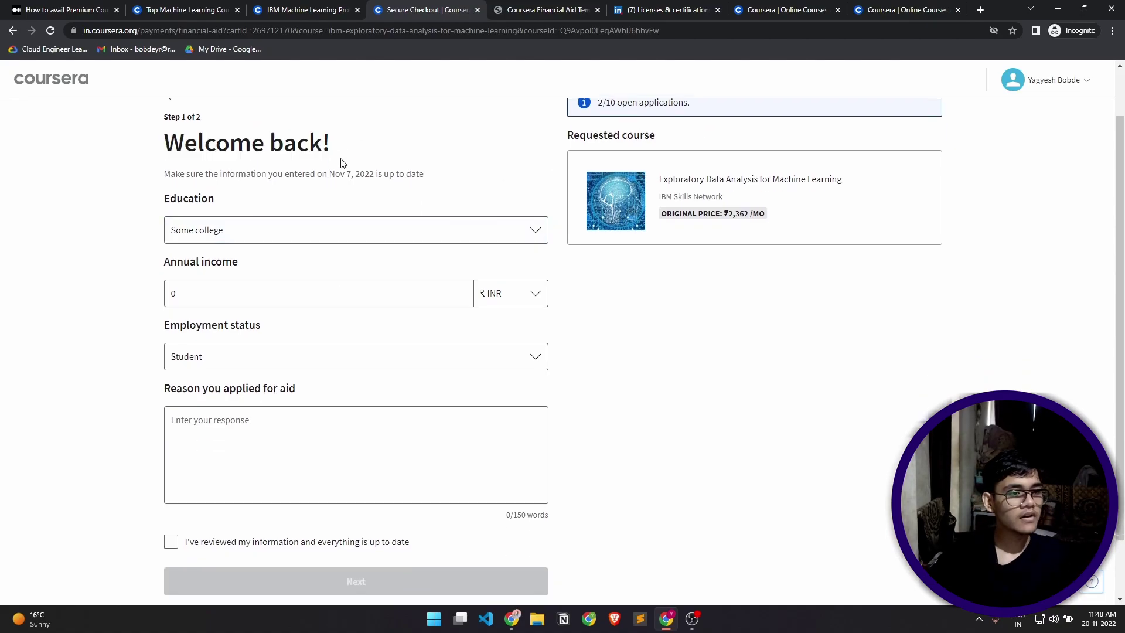
pyautogui.scroll(-1, 239, 178)
pyautogui.scroll(2, 306, 239)
pyautogui.click(303, 283)
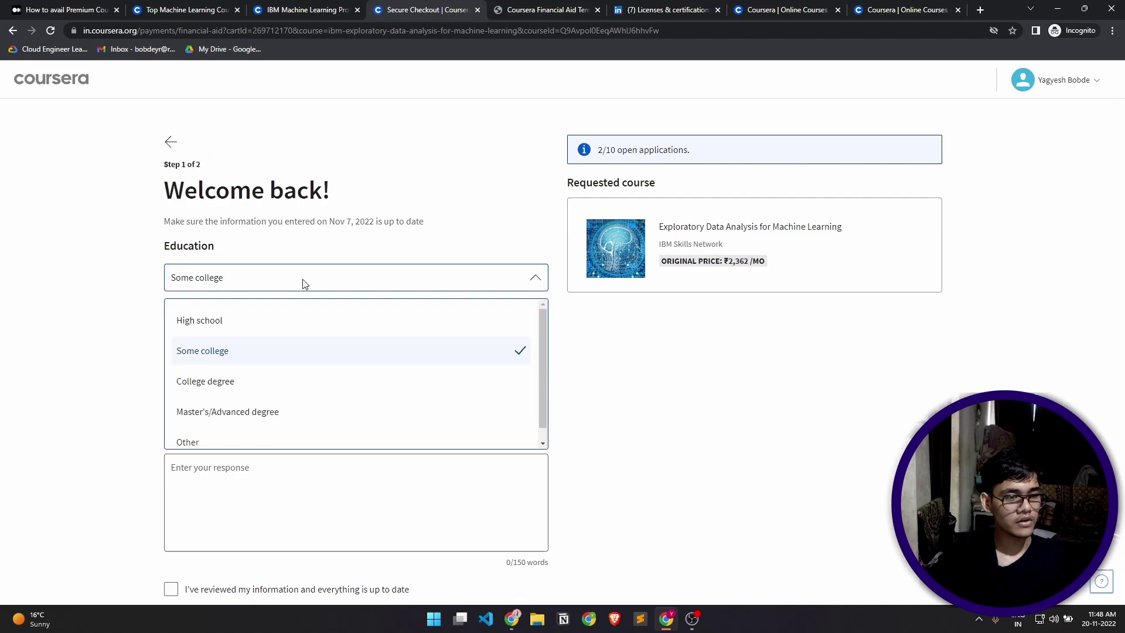
pyautogui.click(237, 358)
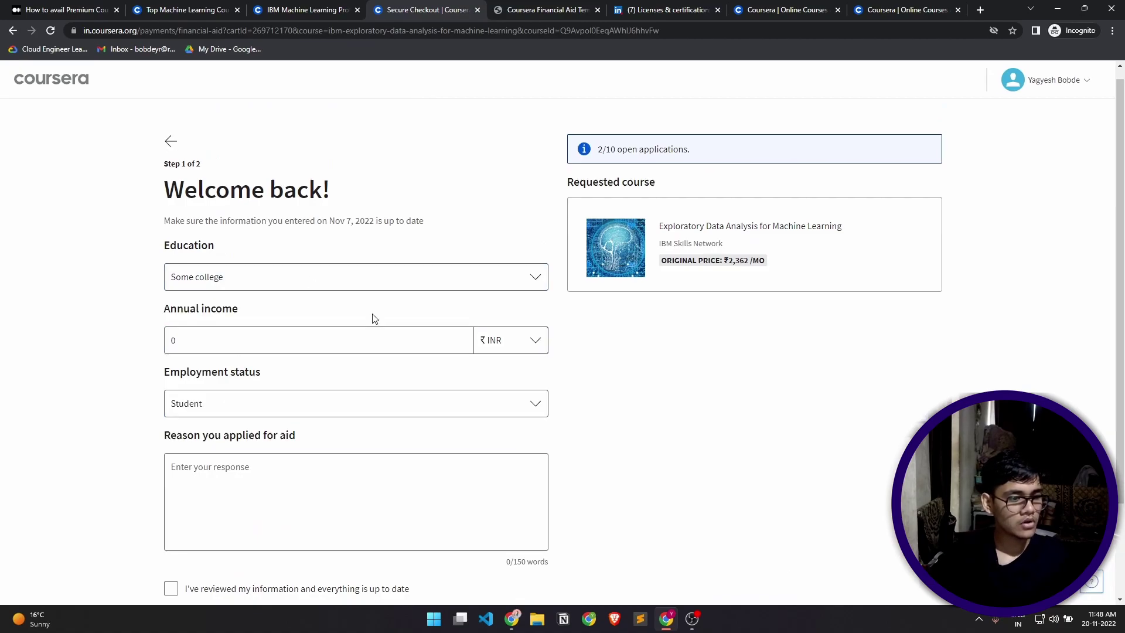
pyautogui.scroll(-2, 372, 317)
pyautogui.click(243, 213)
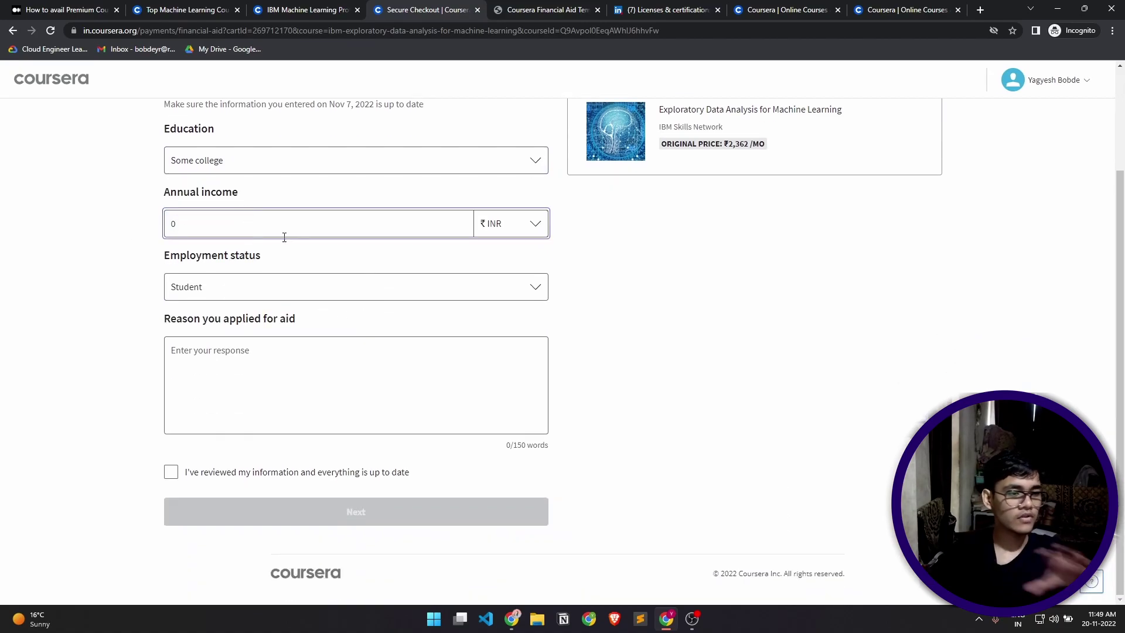
pyautogui.click(269, 285)
pyautogui.click(240, 432)
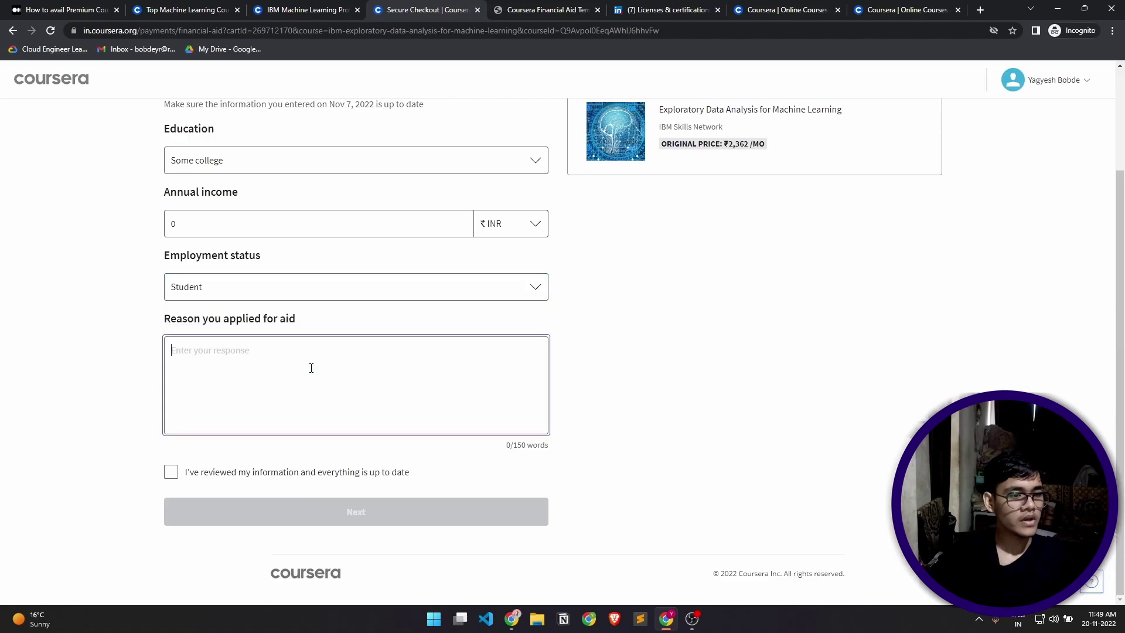
pyautogui.moveTo(170, 320); pyautogui.dragTo(380, 316)
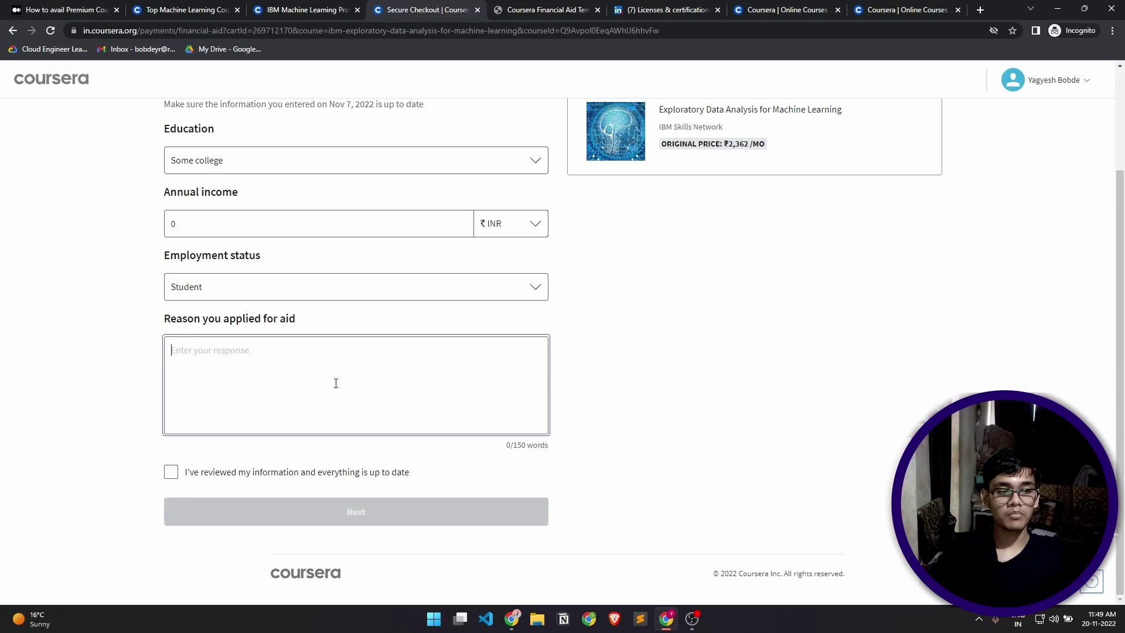
pyautogui.moveTo(297, 323); pyautogui.dragTo(414, 327)
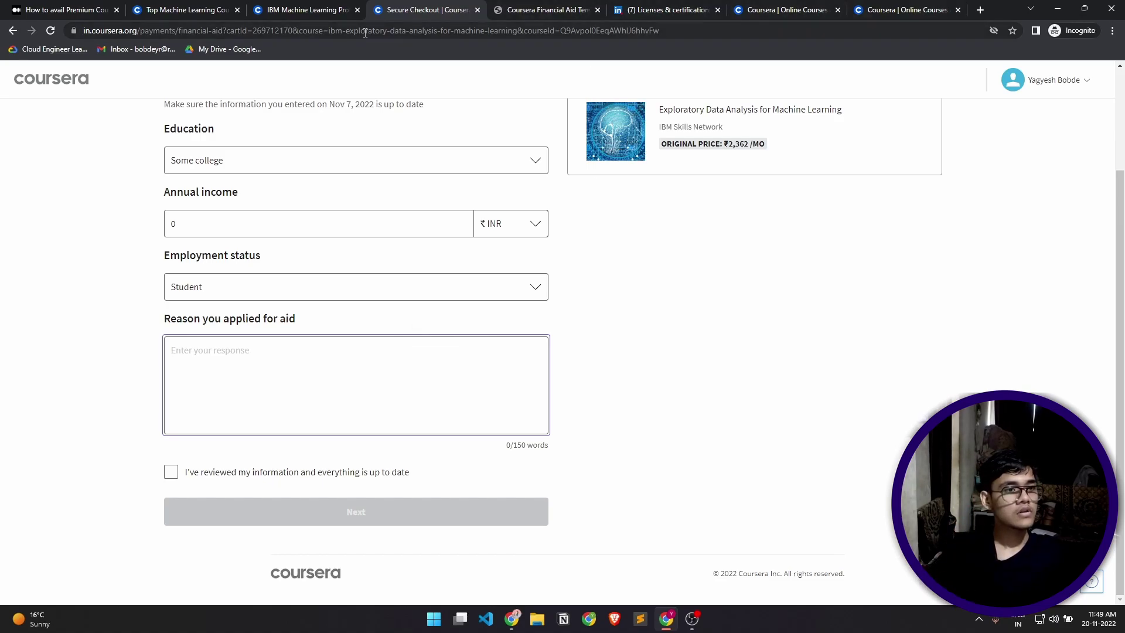
# Step: Select the Machine Learning template answer in the financial aid templates PDF
pyautogui.click(556, 6)
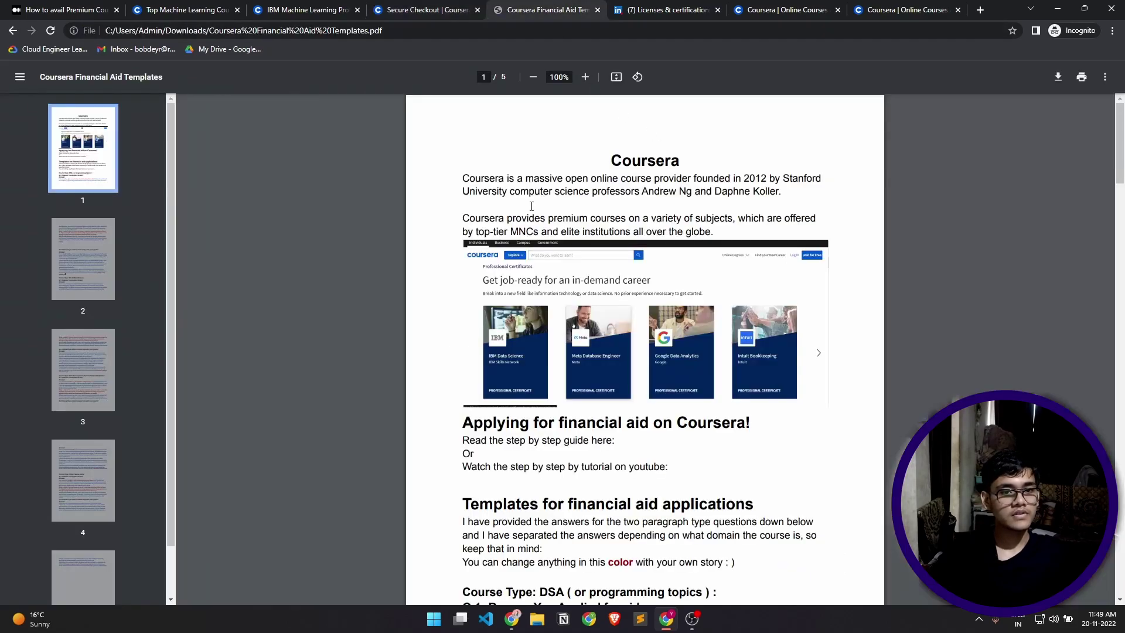
pyautogui.scroll(-5, 645, 352)
pyautogui.moveTo(582, 371); pyautogui.dragTo(532, 81)
pyautogui.scroll(5, 586, 235)
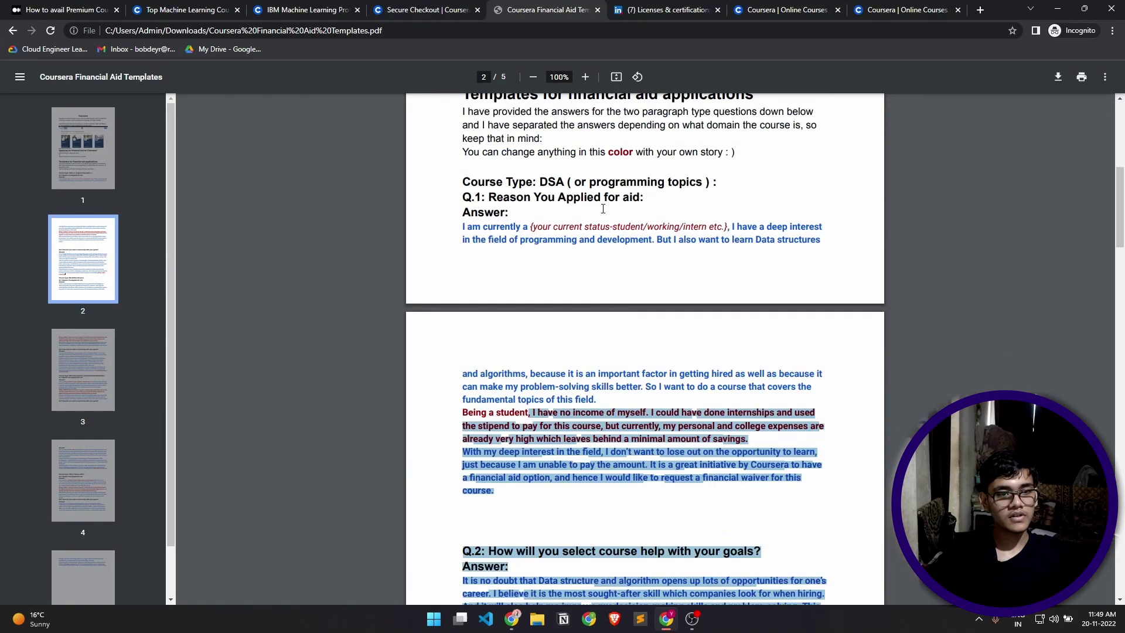
pyautogui.scroll(-15, 606, 209)
pyautogui.scroll(11, 612, 177)
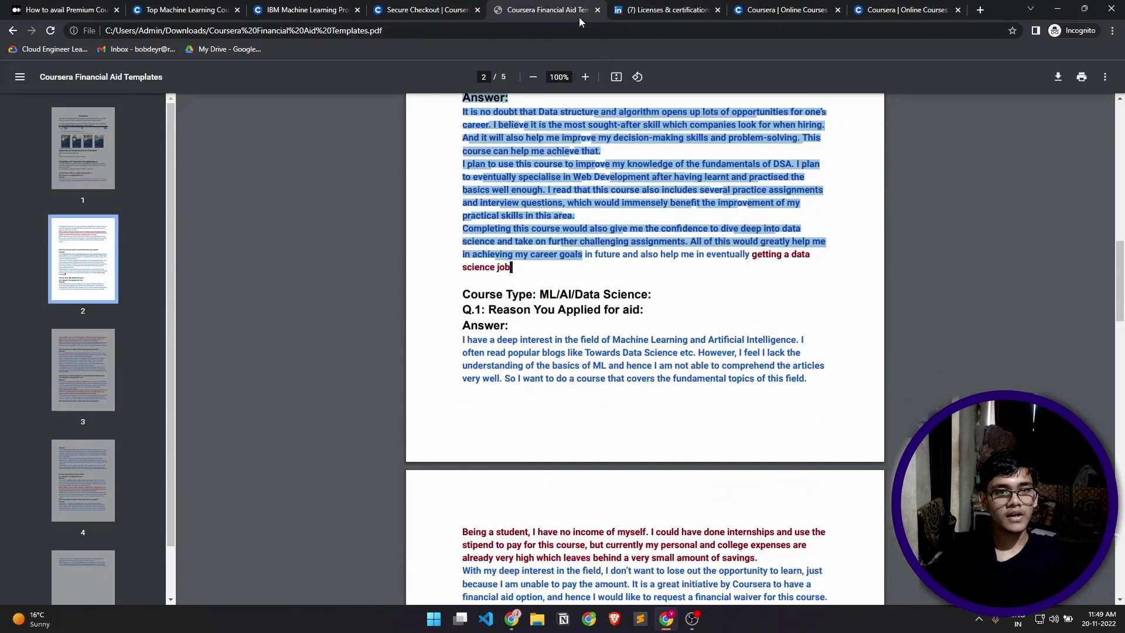
pyautogui.click(479, 5)
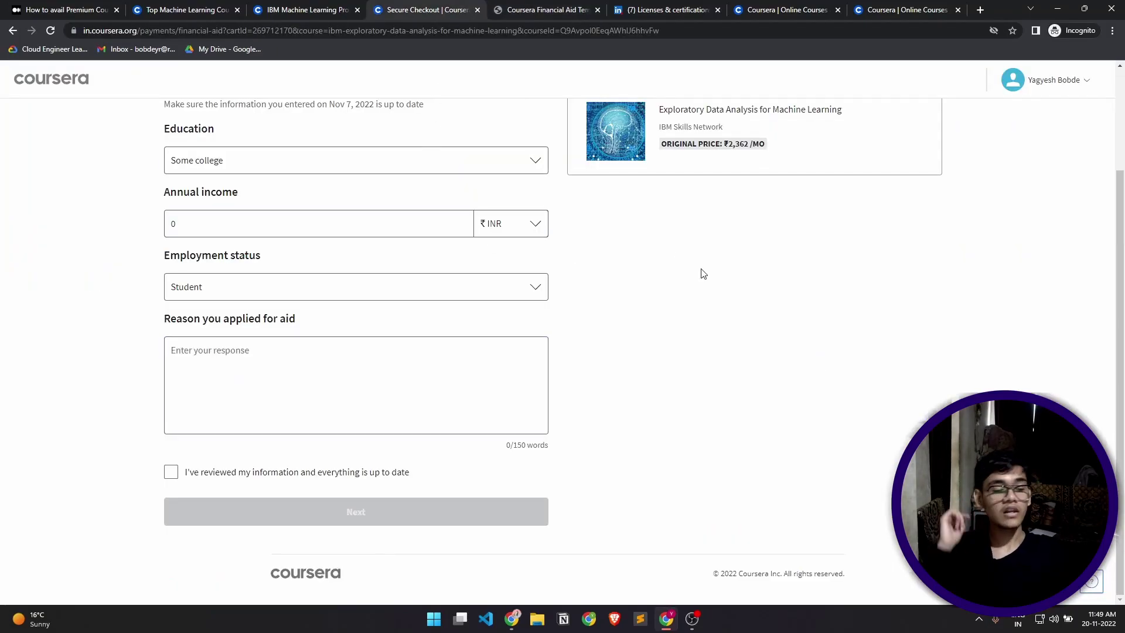
# Step: Tick the information-is-up-to-date box and paste the ML answer into Reason you applied for aid
pyautogui.click(326, 350)
pyautogui.moveTo(142, 328); pyautogui.dragTo(327, 329)
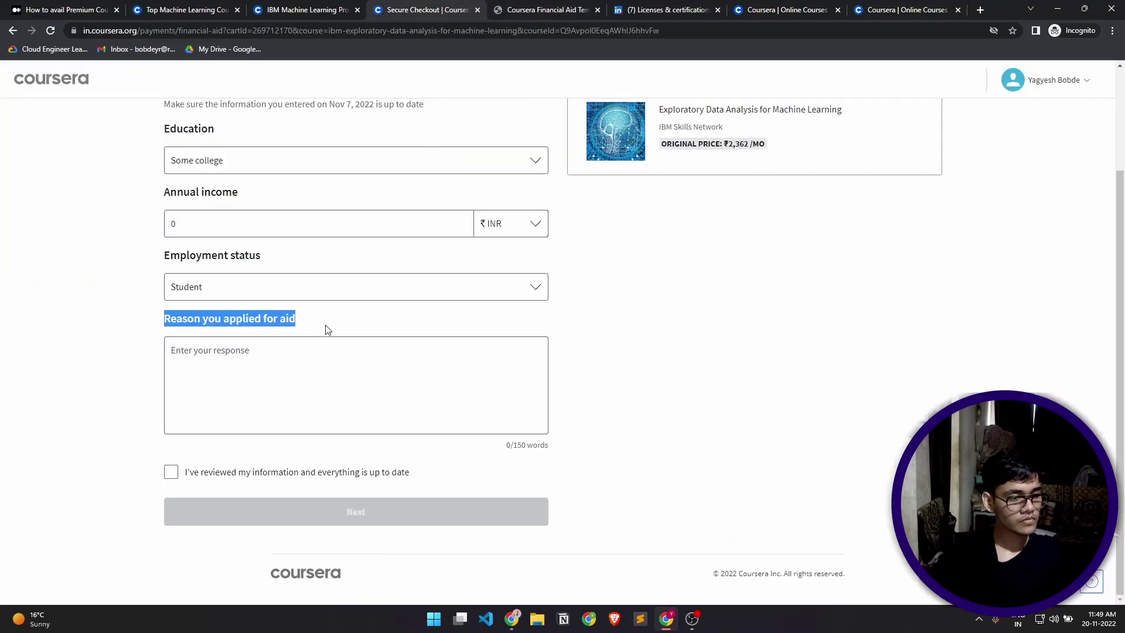
pyautogui.click(372, 355)
pyautogui.moveTo(197, 337); pyautogui.dragTo(359, 356)
pyautogui.click(334, 426)
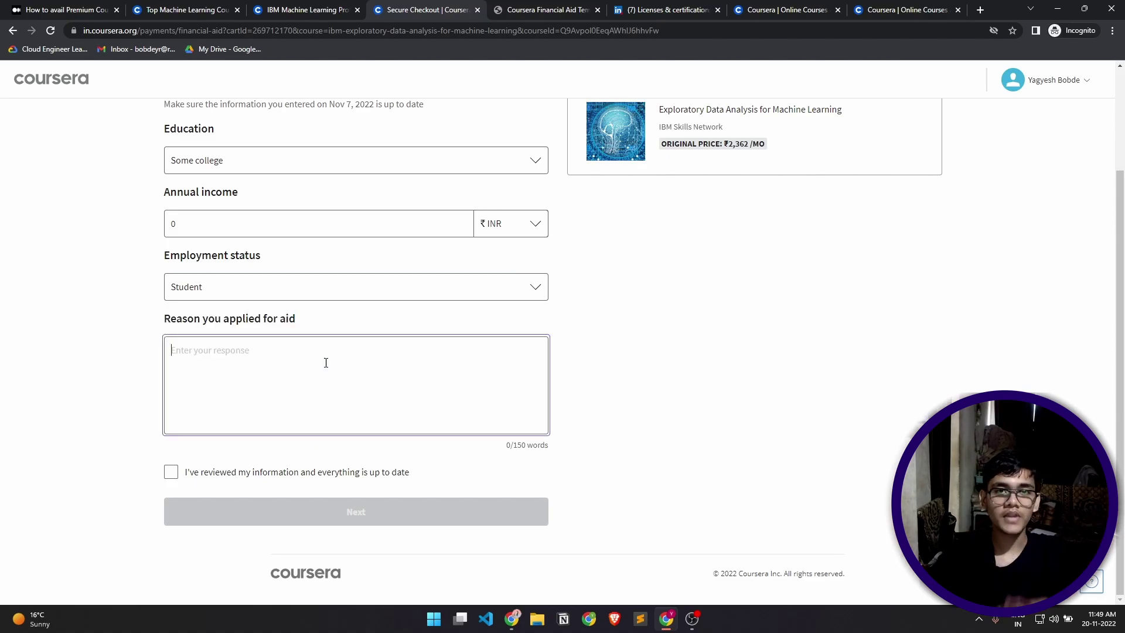
pyautogui.click(171, 472)
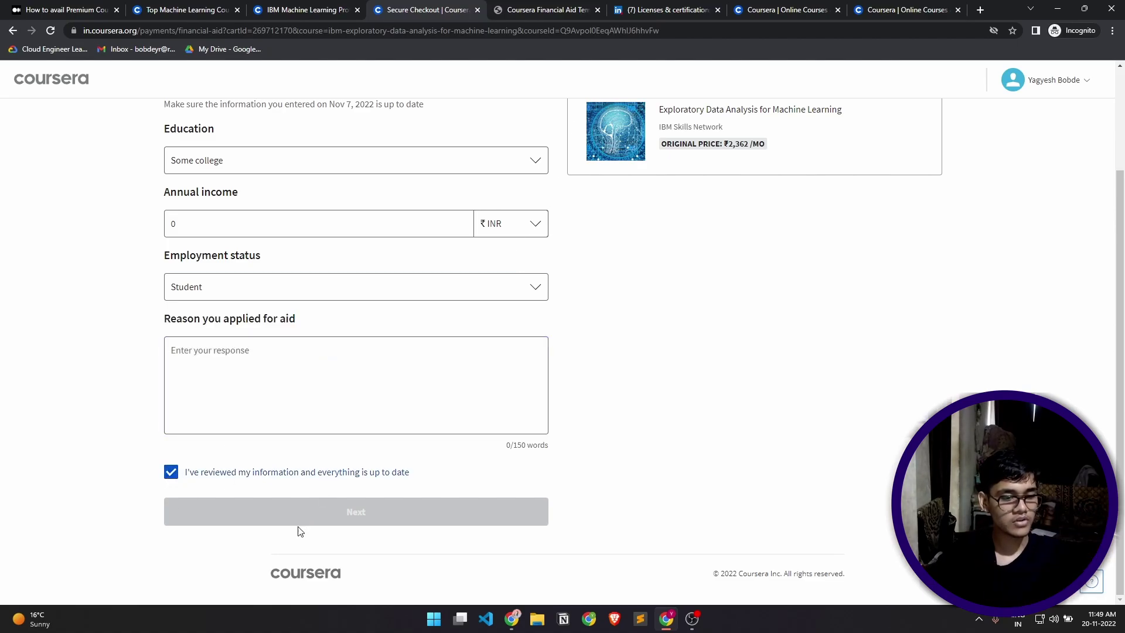
pyautogui.click(547, 396)
pyautogui.write('I have a deep interest in the field of Machine Learning and Artificial Intelligence. I often read popular blogs like Towards Data Science etc. However, I feel I lack the understanding of the basics of ML and hence I am not able to comprehend the articles very well. So I want to do a course that covers the fundamental topics of this field. Being a student, I have no income of myself. I could have done internships and use the stipend to pay for this course, but currently my personal and college expenses are already very high which leaves behind a very small amount of savings. With my deep interest in the field, I don’t want to lose out the opportunity to learn, just because I am unable to pay the amount. It is a great initiative by Coursera to have a financial aid option, and hence I would like to request a financial waiver for this course.')
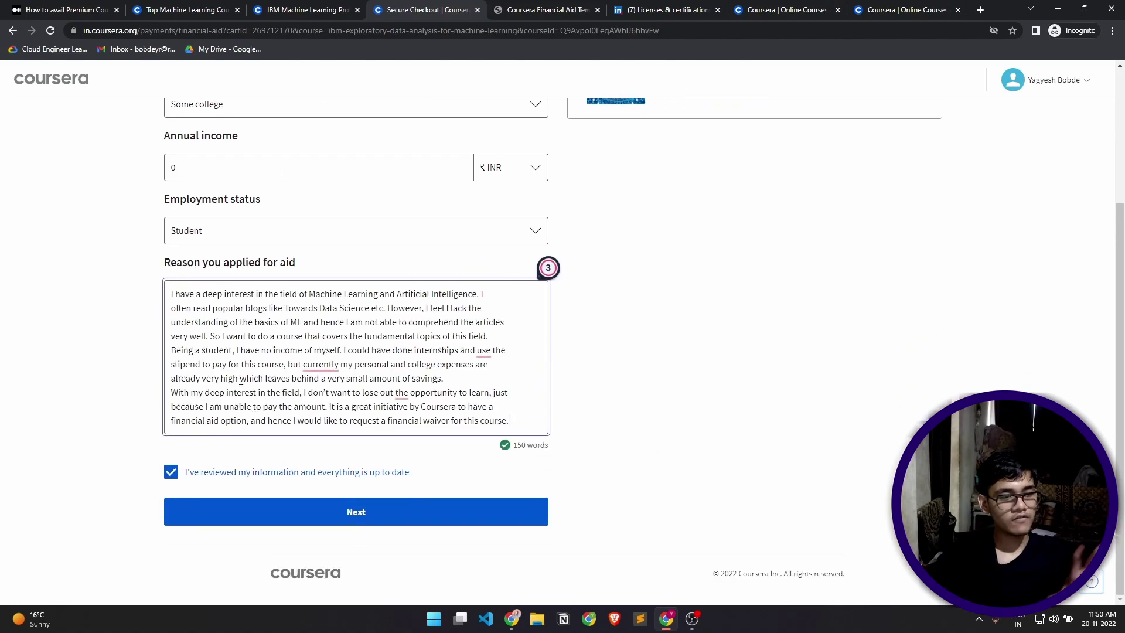
# Step: On step 2, drag the payment slider down from 1181 to ₹0 per month
pyautogui.click(346, 521)
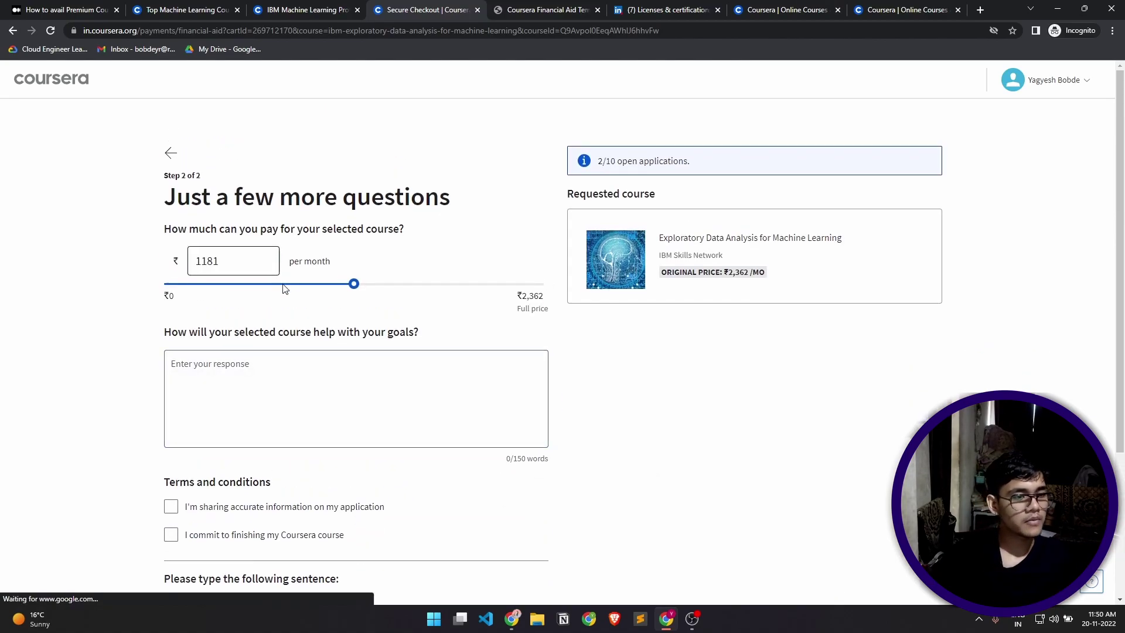
pyautogui.scroll(-4, 320, 270)
pyautogui.scroll(4, 148, 190)
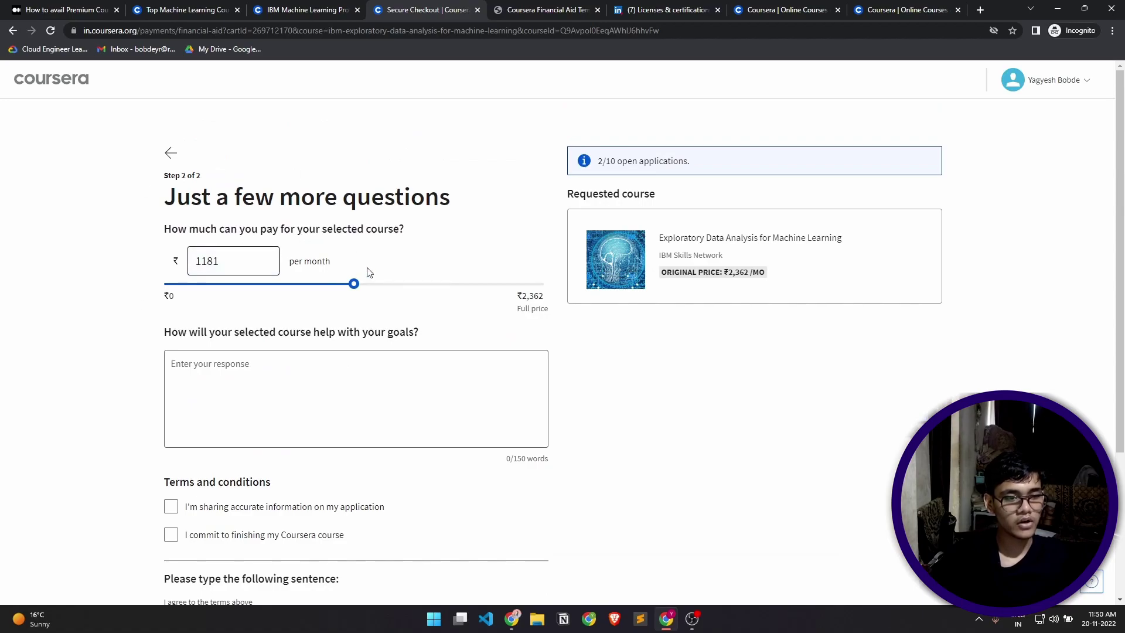
pyautogui.doubleClick(234, 258)
pyautogui.moveTo(181, 233); pyautogui.dragTo(218, 238)
pyautogui.click(388, 232)
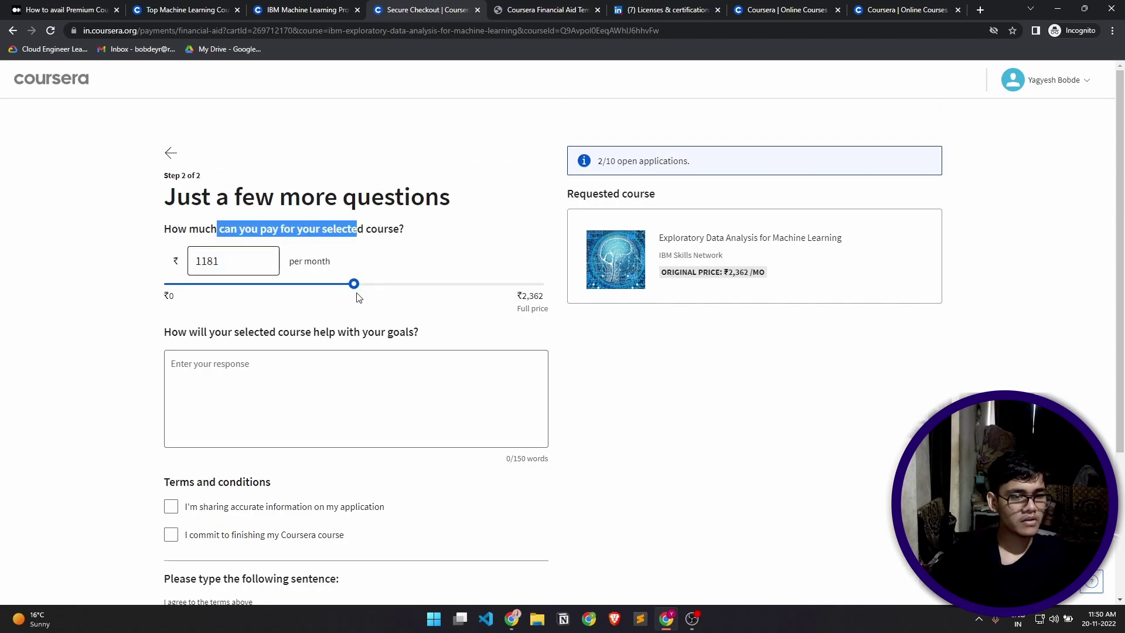
pyautogui.moveTo(353, 285); pyautogui.dragTo(180, 264)
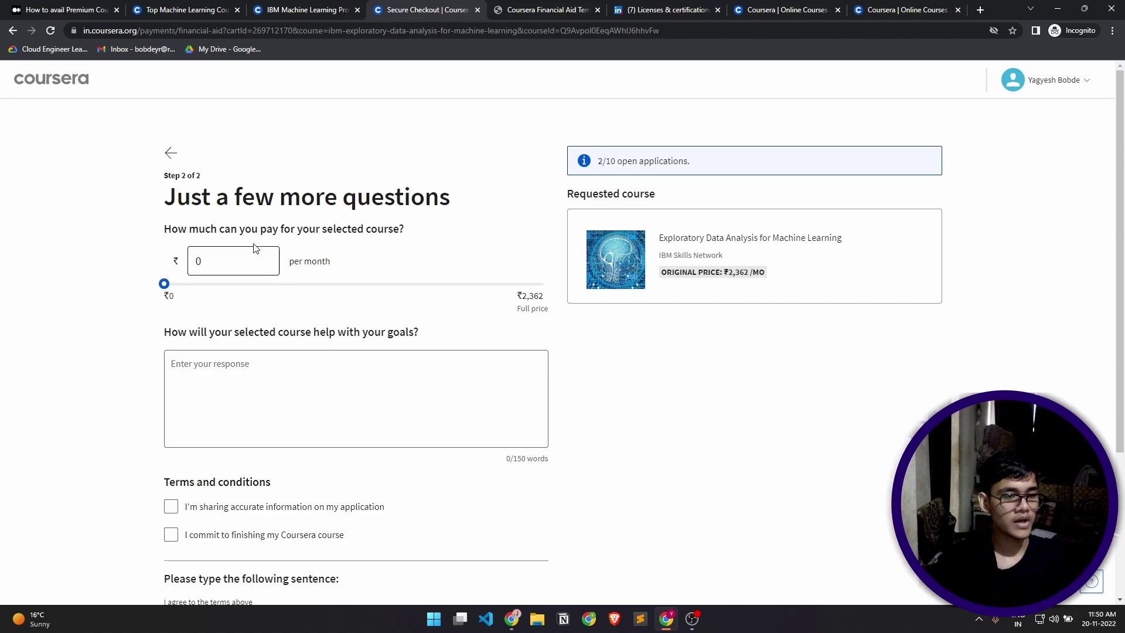
# Step: Scroll to the course goals question and place the cursor in its response box
pyautogui.moveTo(157, 333); pyautogui.dragTo(410, 357)
pyautogui.click(155, 346)
pyautogui.scroll(-2, 179, 316)
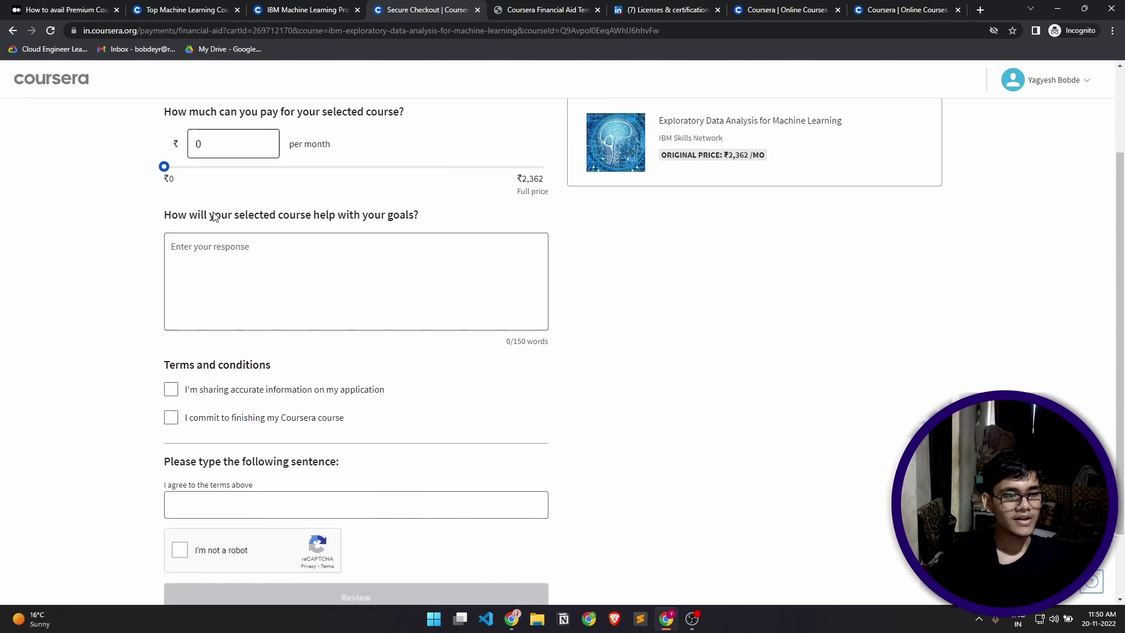
pyautogui.moveTo(221, 215); pyautogui.dragTo(144, 215)
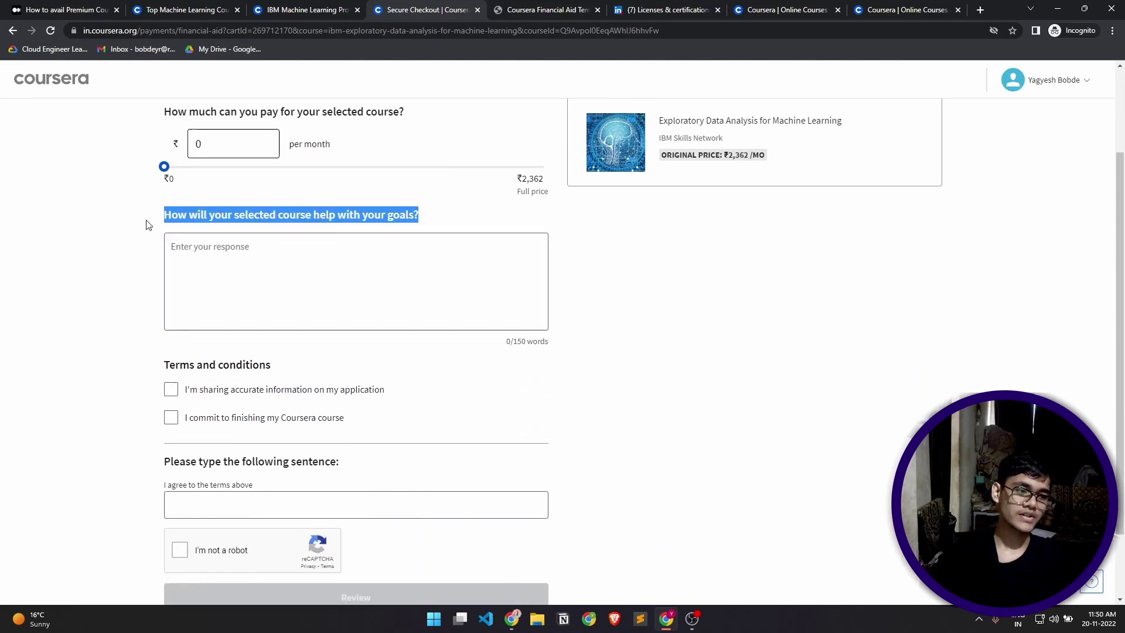
pyautogui.click(236, 262)
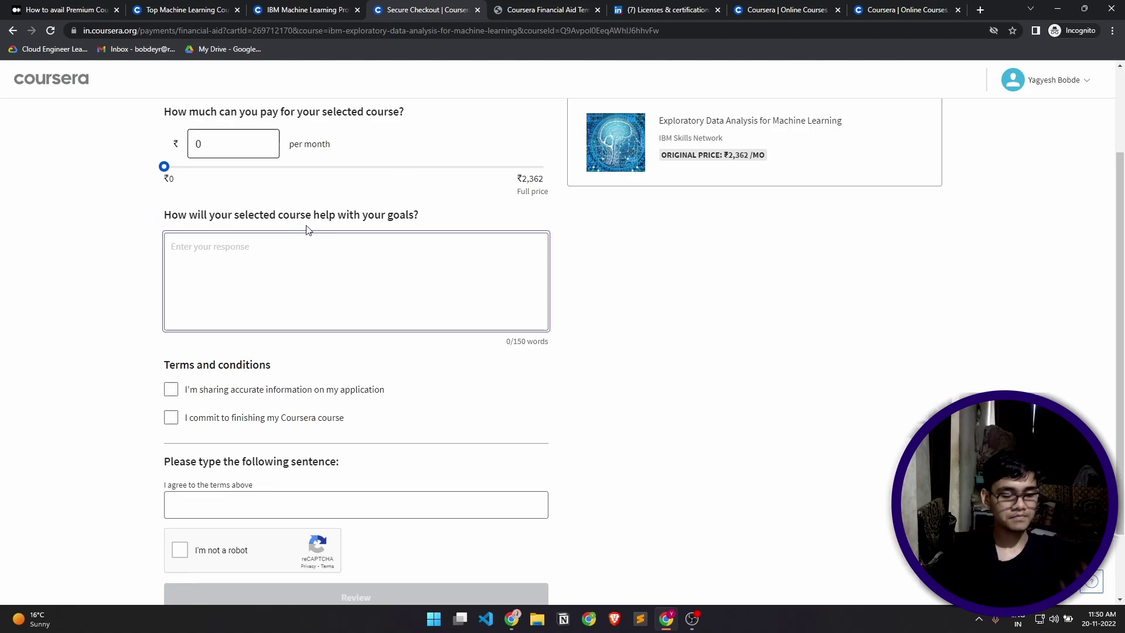
pyautogui.moveTo(566, 328); pyautogui.dragTo(493, 344)
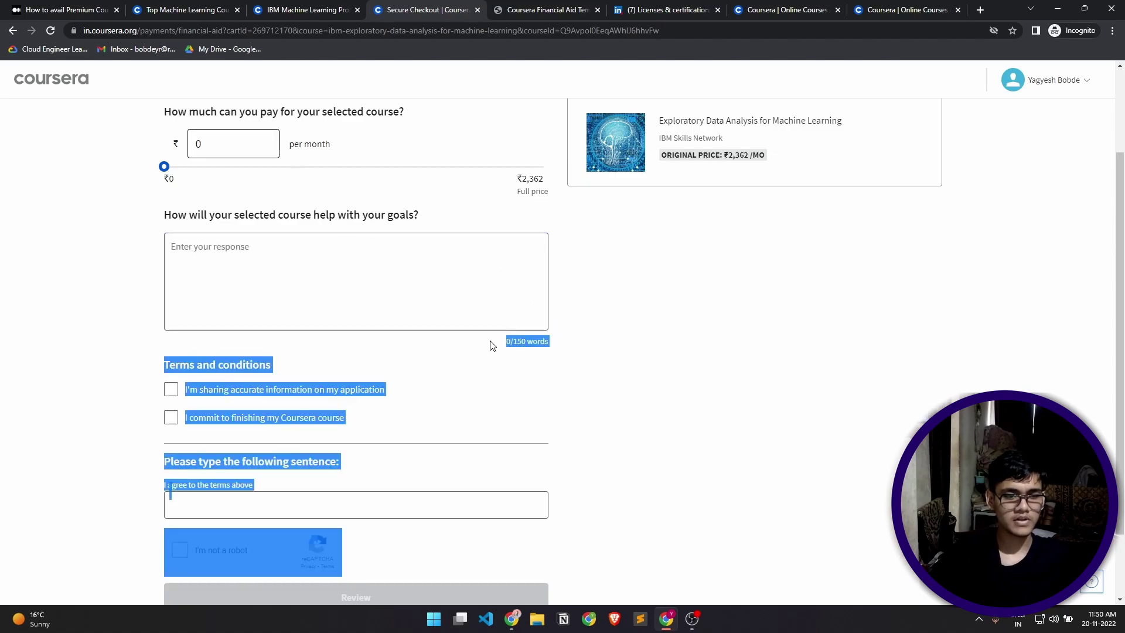
pyautogui.click(673, 346)
pyautogui.click(517, 273)
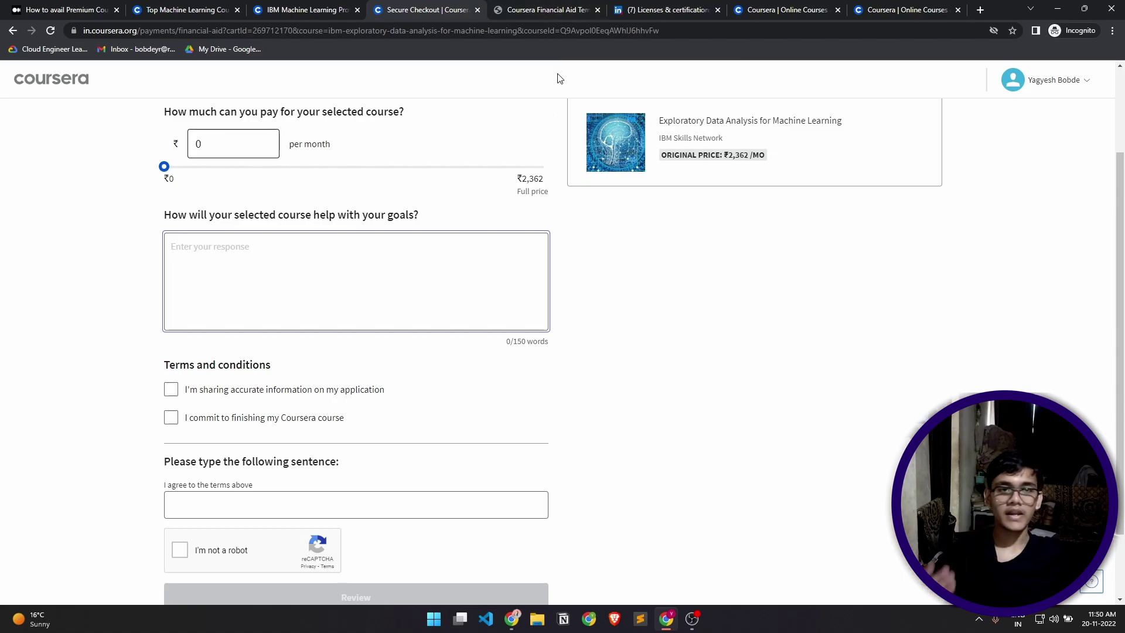
# Step: Copy the Q.2 Machine Learning answer from the templates PDF into the goals box
pyautogui.click(552, 10)
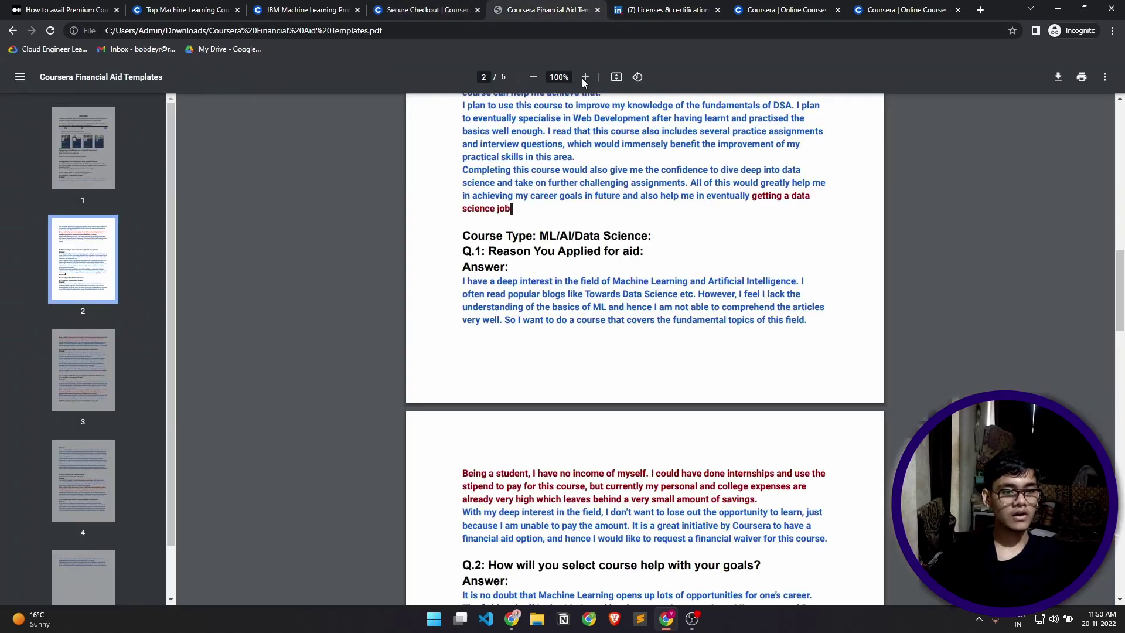
pyautogui.scroll(-4, 603, 351)
pyautogui.scroll(2, 603, 351)
pyautogui.scroll(-1, 645, 377)
pyautogui.scroll(-3, 645, 377)
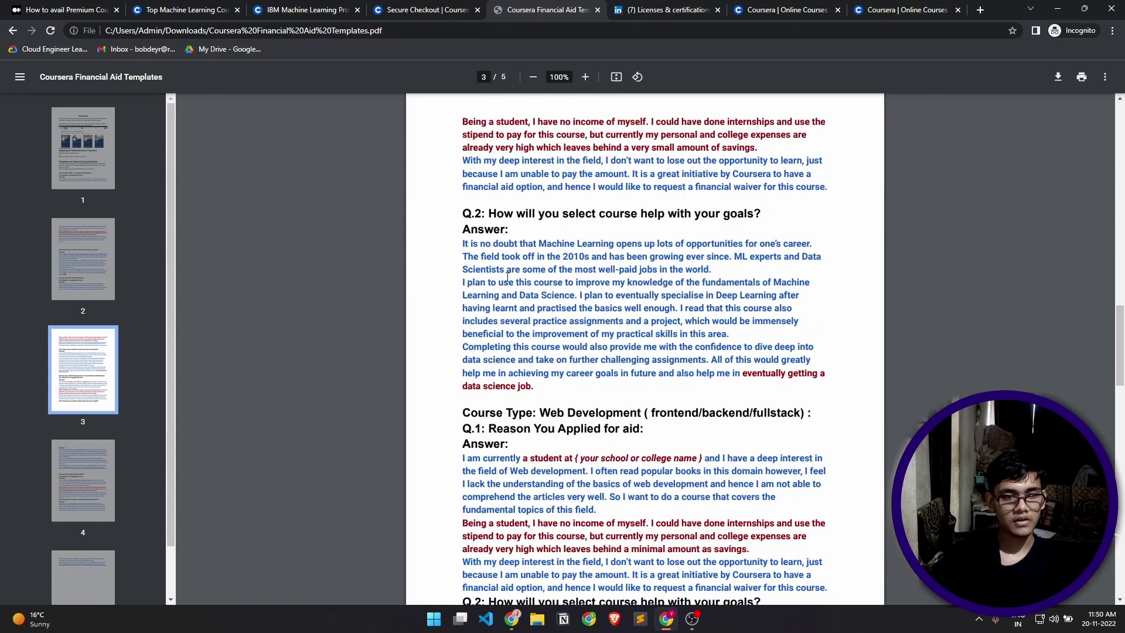
pyautogui.moveTo(463, 226); pyautogui.dragTo(647, 360)
pyautogui.click(538, 389)
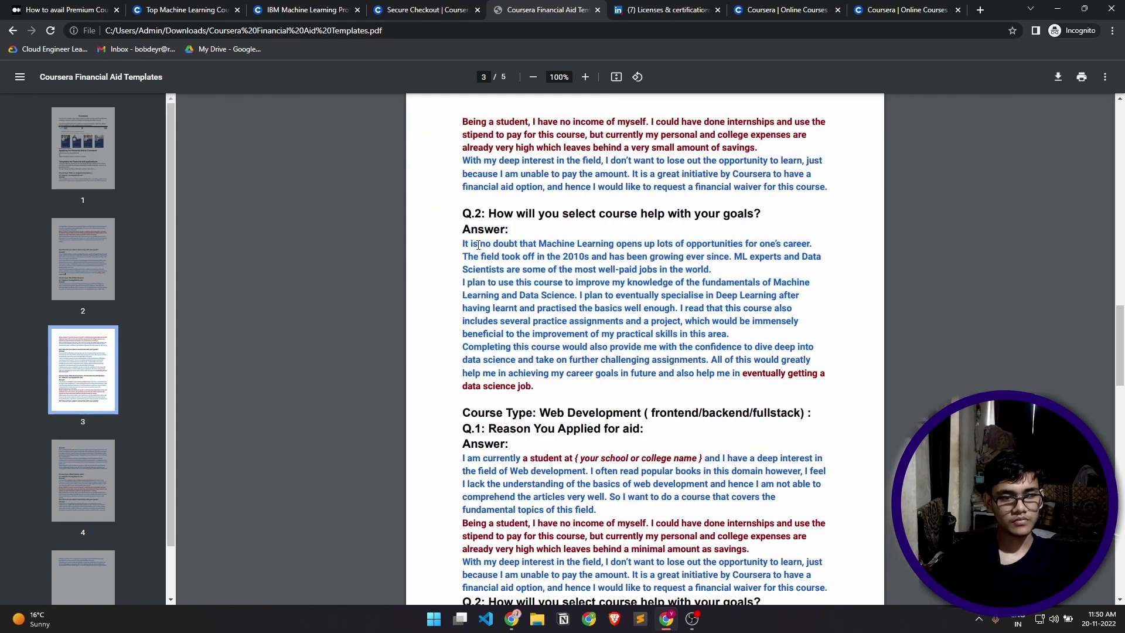
pyautogui.moveTo(467, 242); pyautogui.dragTo(534, 387)
pyautogui.hotkey('ctrl', 'c')
pyautogui.click(428, 9)
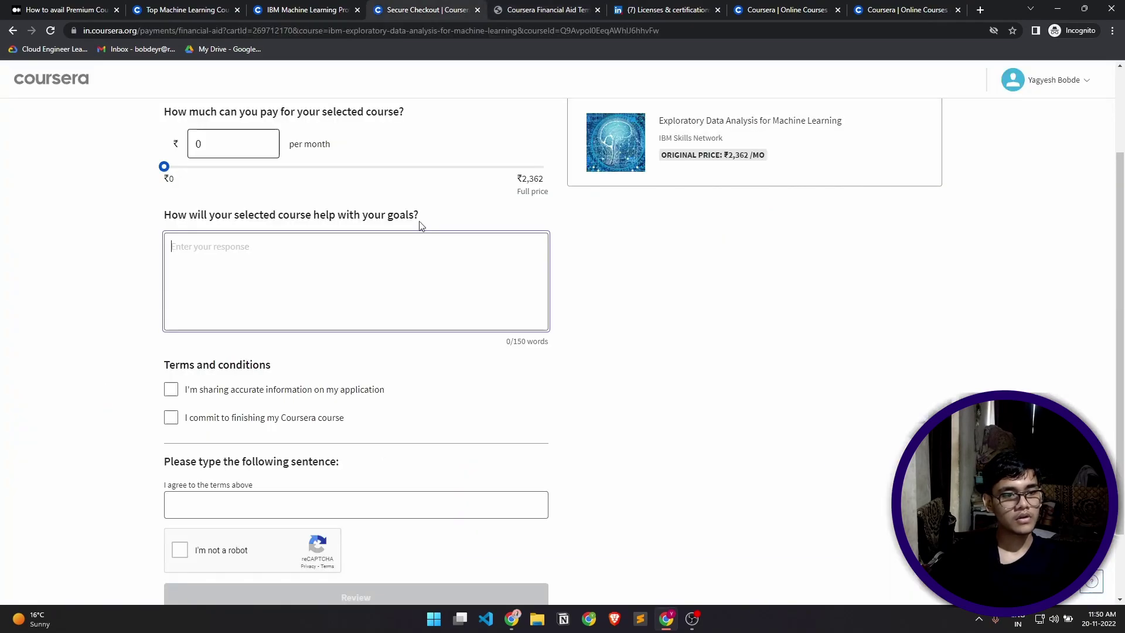
pyautogui.click(380, 299)
pyautogui.hotkey('ctrl', 'v')
# Step: Tick both terms: sharing accurate information and committing to finish the course
pyautogui.scroll(-2, 379, 300)
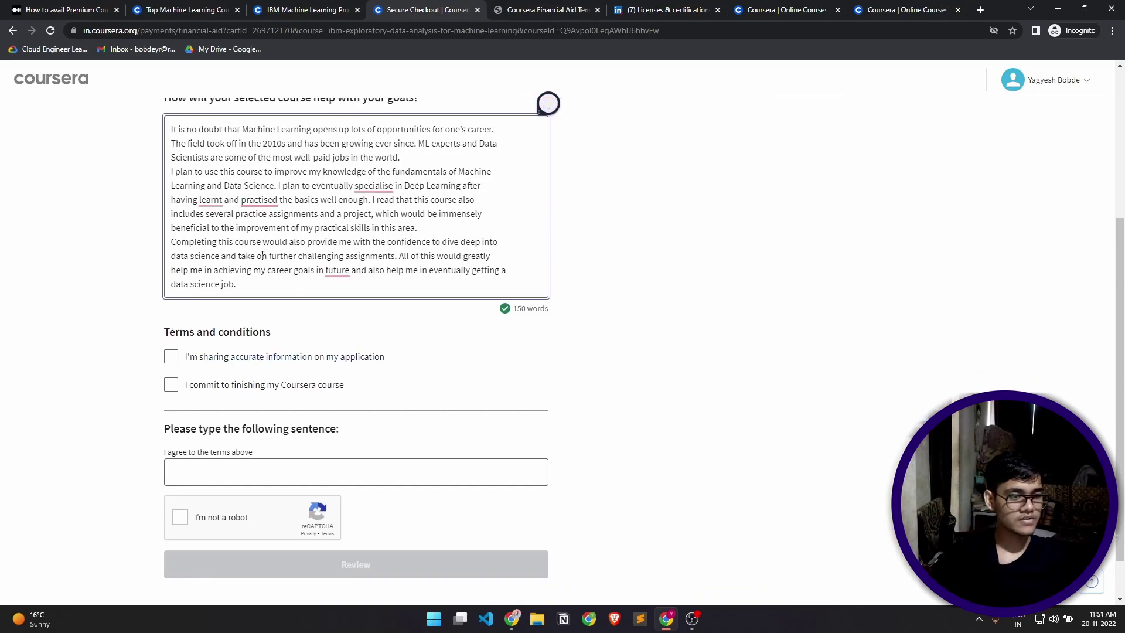
pyautogui.moveTo(236, 284); pyautogui.dragTo(317, 143)
pyautogui.click(233, 295)
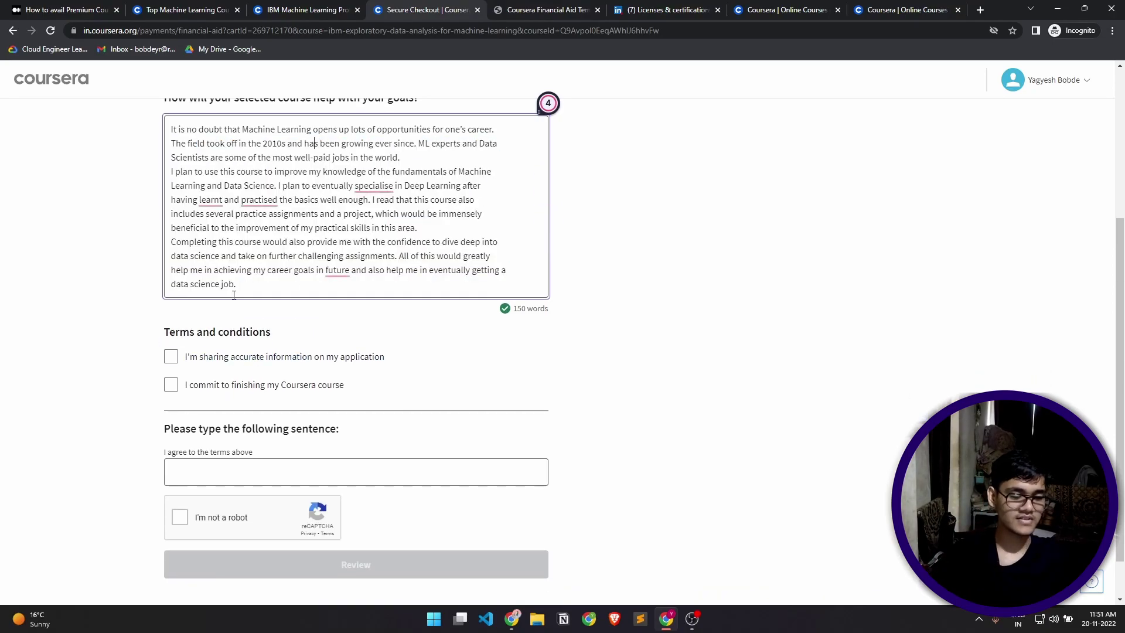
pyautogui.click(185, 358)
pyautogui.click(176, 384)
pyautogui.moveTo(164, 331); pyautogui.dragTo(255, 367)
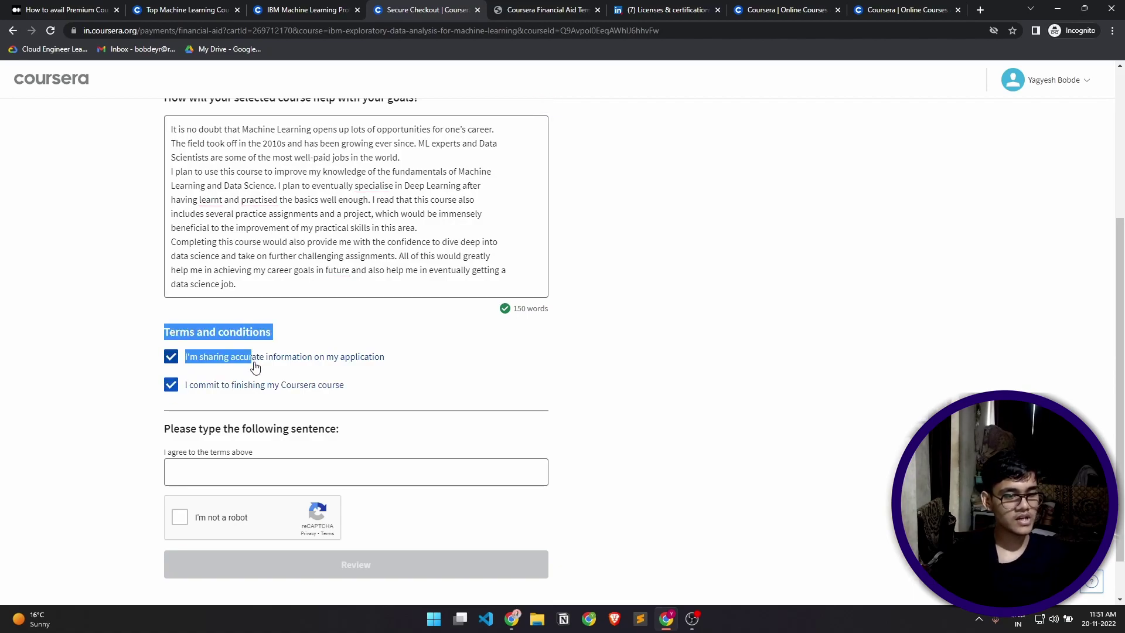
# Step: Type 'I agree to the terms above' into the agreement sentence field
pyautogui.click(424, 377)
pyautogui.scroll(-1, 254, 394)
pyautogui.click(245, 411)
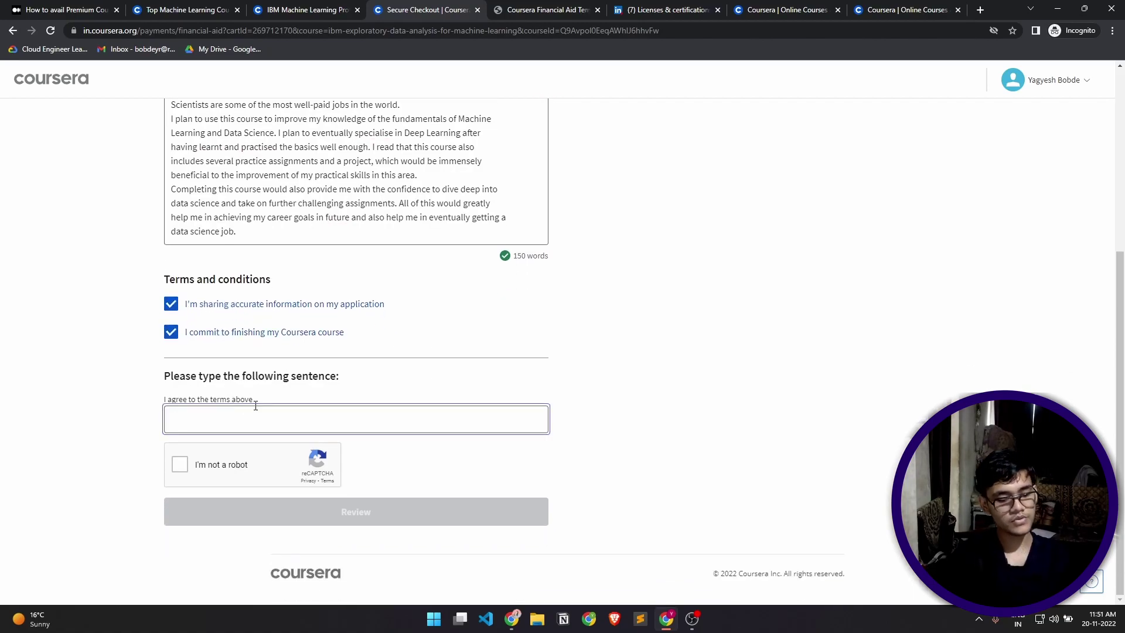
pyautogui.write('I agree to the terms')
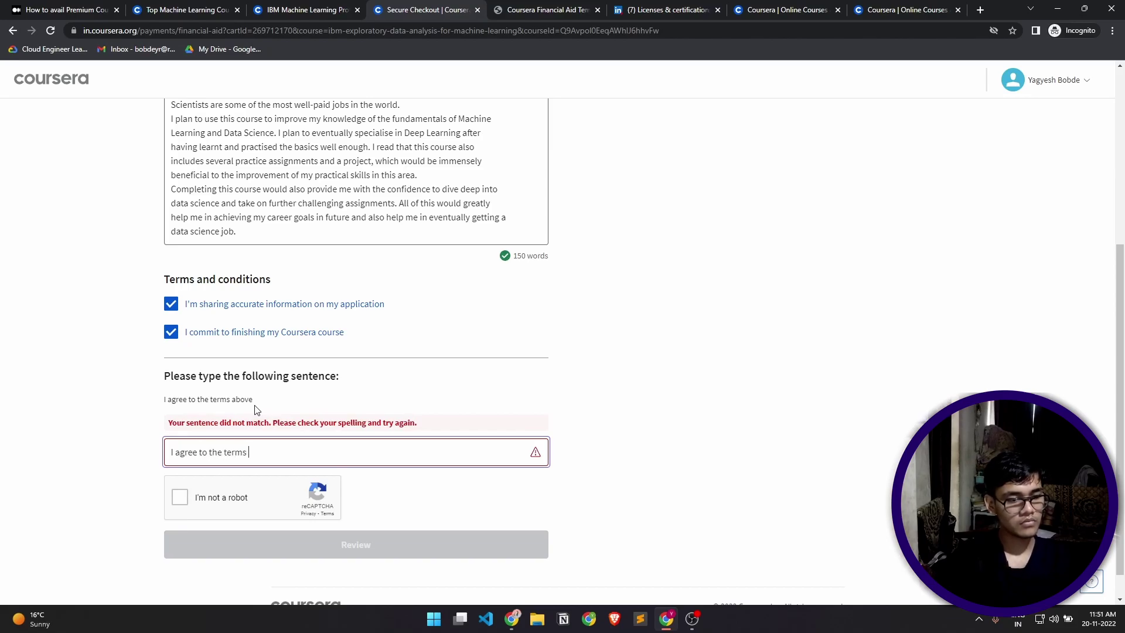
pyautogui.write(' above')
# Step: Pass the 'I'm not a robot' fire hydrant image check and proceed to Review
pyautogui.click(187, 463)
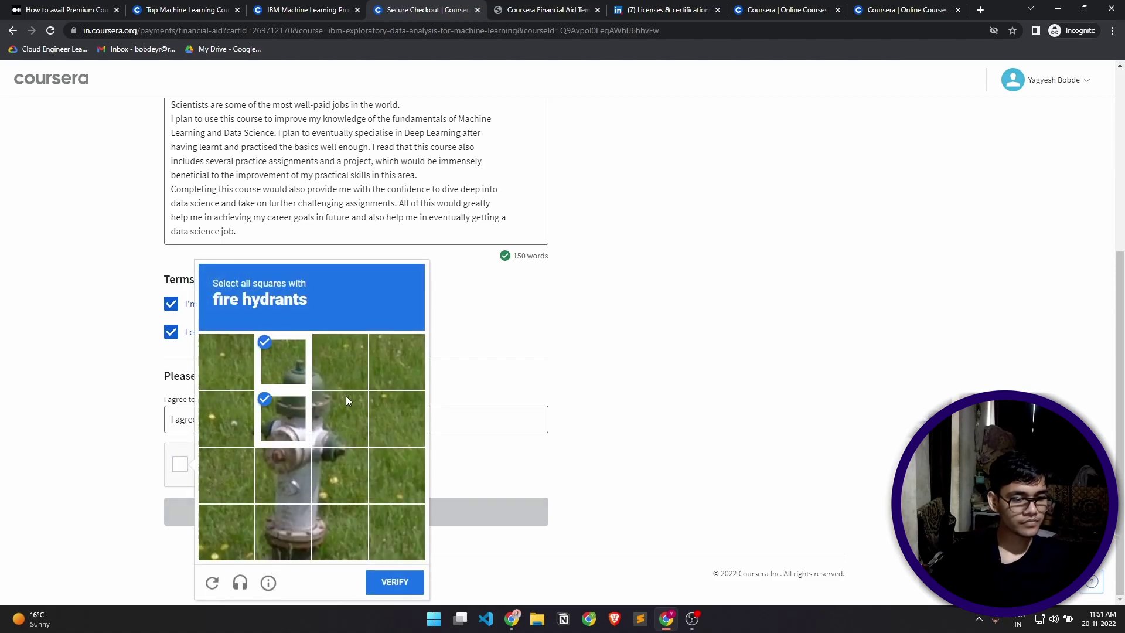
pyautogui.click(324, 472)
pyautogui.click(286, 521)
pyautogui.click(339, 530)
pyautogui.click(394, 582)
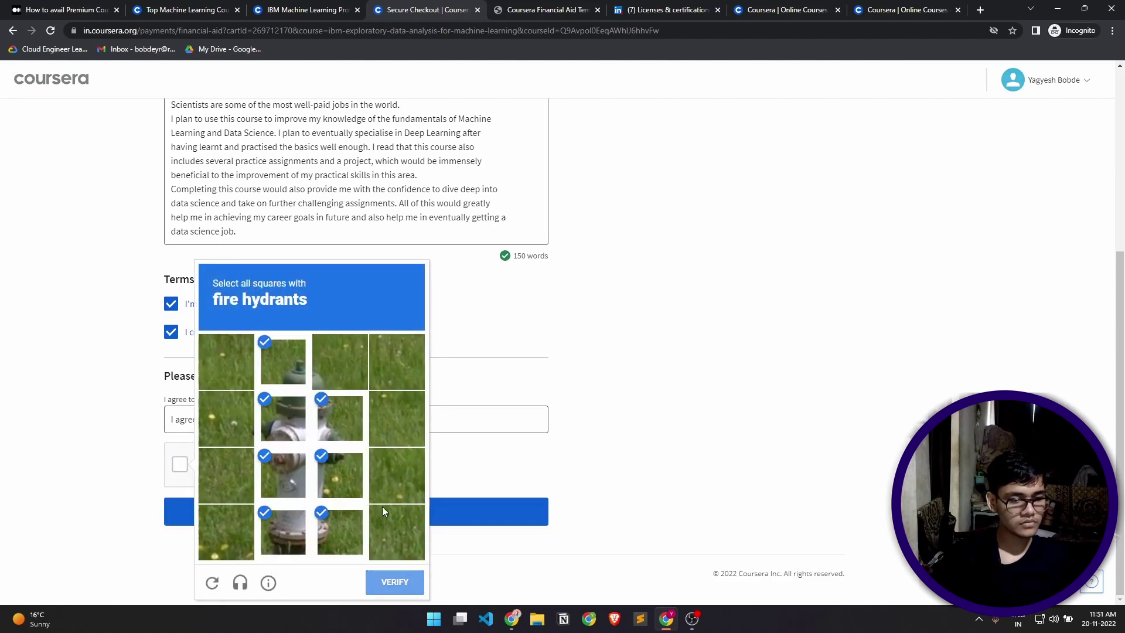
pyautogui.scroll(1, 410, 399)
pyautogui.scroll(-1, 446, 457)
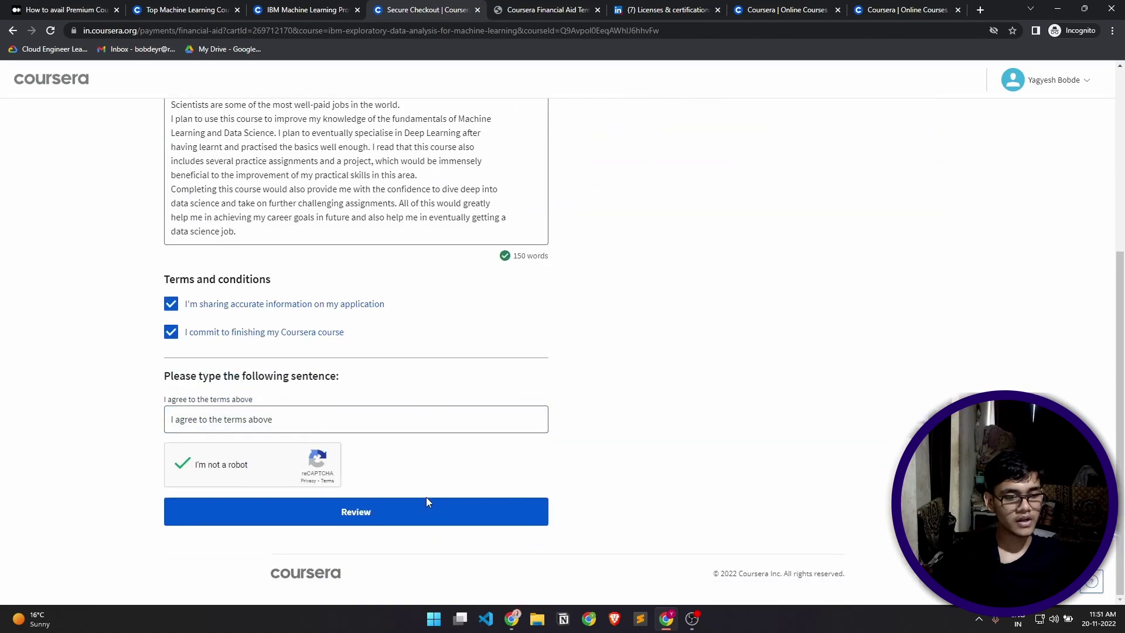
pyautogui.click(427, 505)
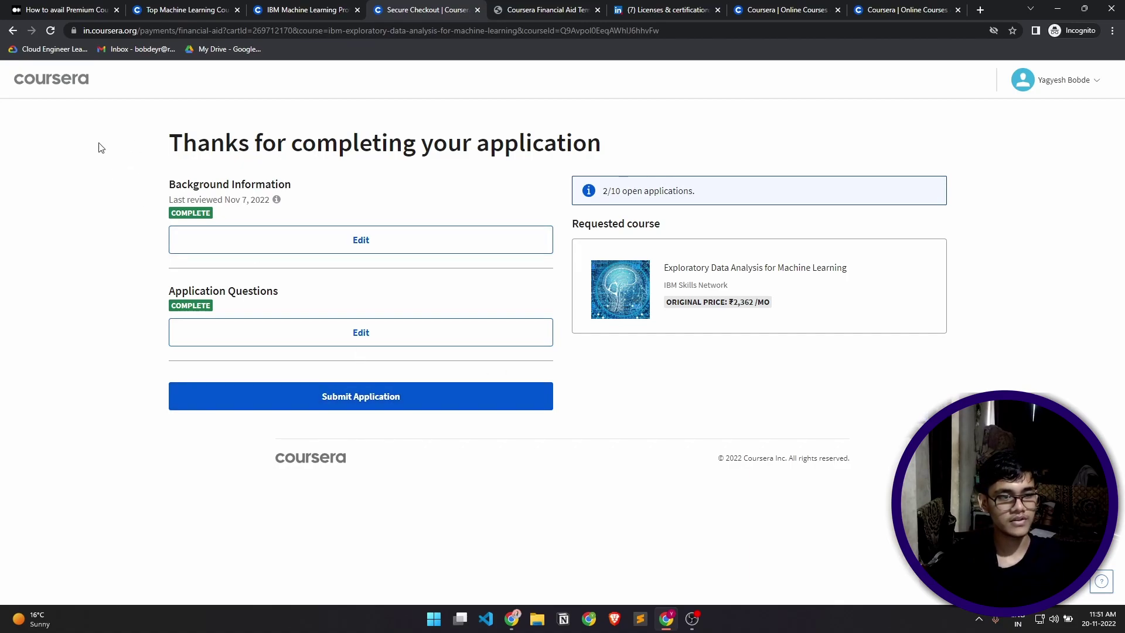
# Step: Submit the financial aid application from the completion page
pyautogui.moveTo(101, 146); pyautogui.dragTo(602, 302)
pyautogui.click(700, 397)
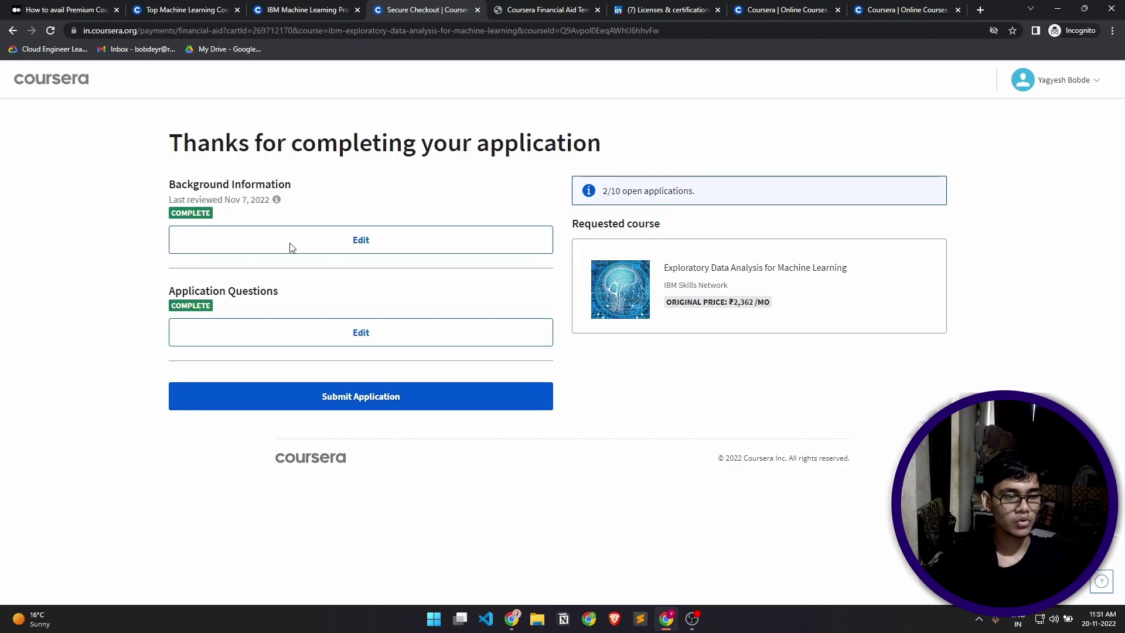
pyautogui.click(377, 397)
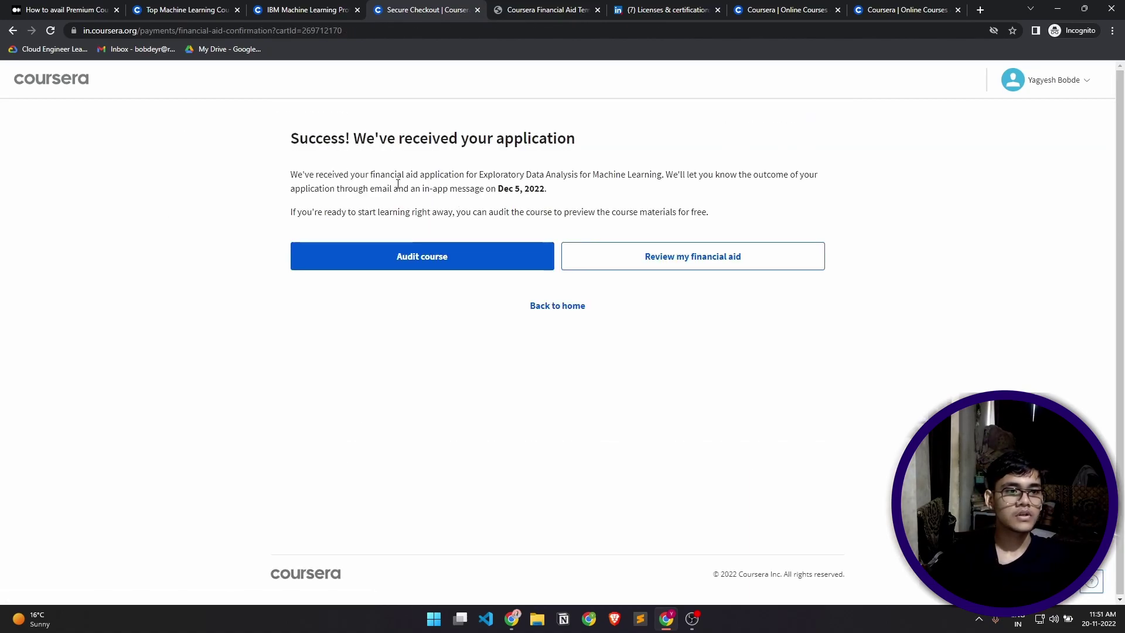
# Step: Read the success confirmation, noting the decision expected by Dec 5, 2022
pyautogui.moveTo(252, 145); pyautogui.dragTo(620, 154)
pyautogui.click(638, 150)
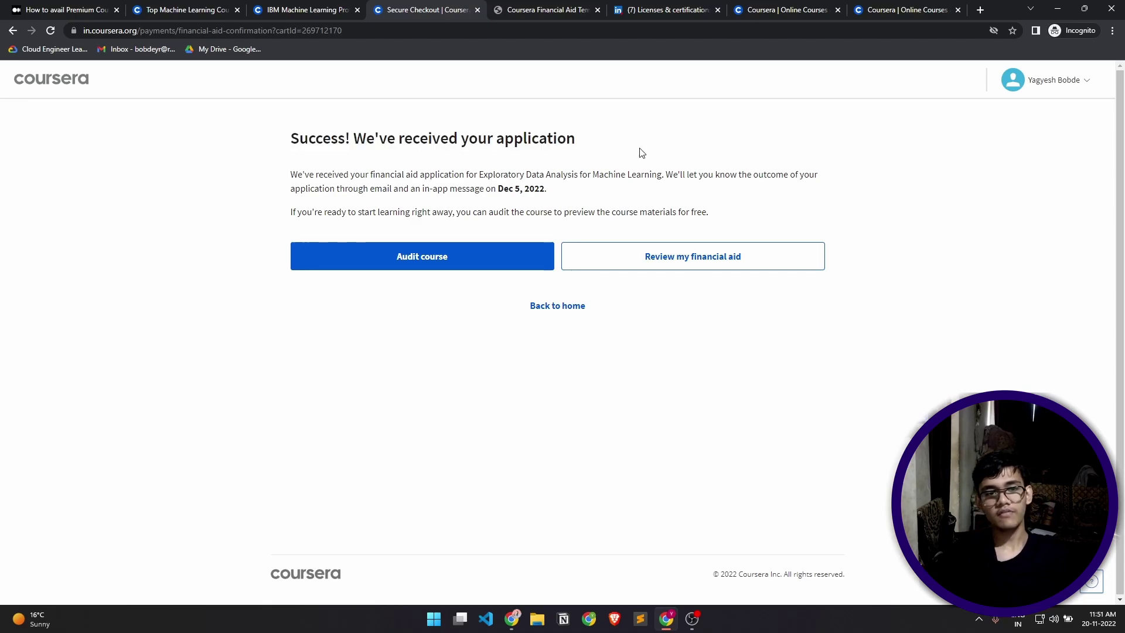
pyautogui.moveTo(557, 212); pyautogui.dragTo(578, 195)
pyautogui.click(401, 185)
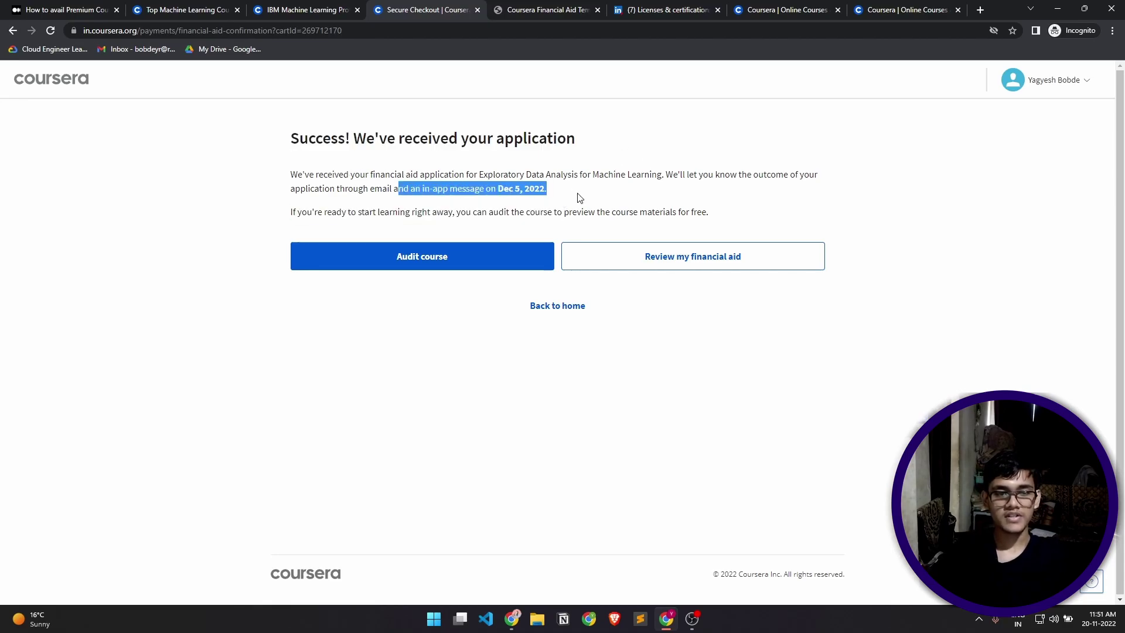
pyautogui.click(600, 194)
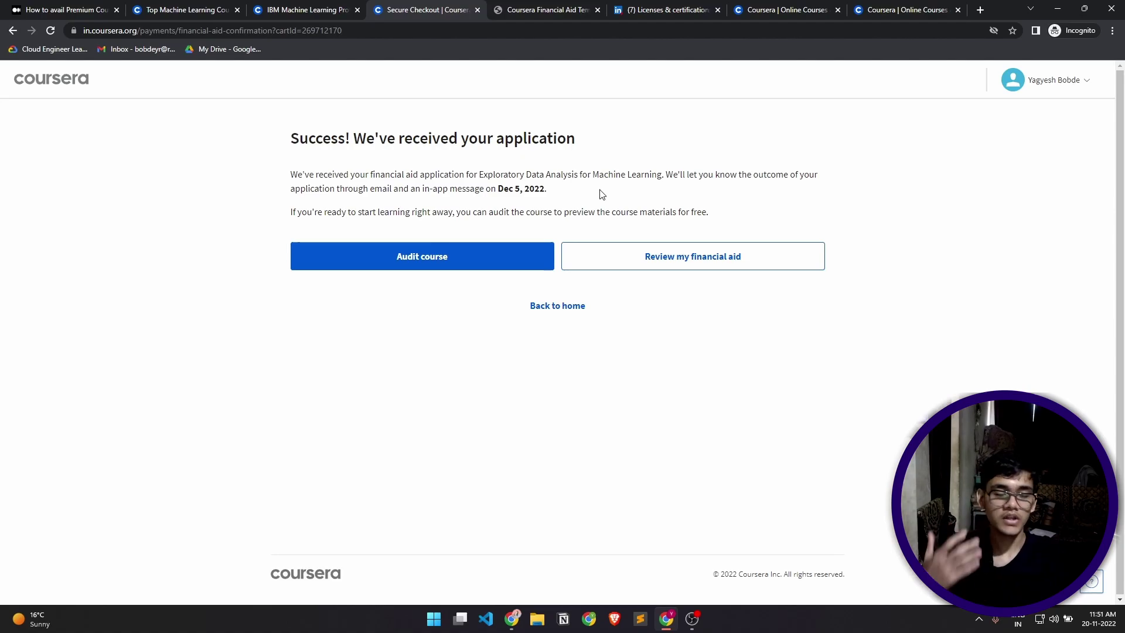
pyautogui.moveTo(577, 194); pyautogui.dragTo(436, 189)
pyautogui.click(416, 186)
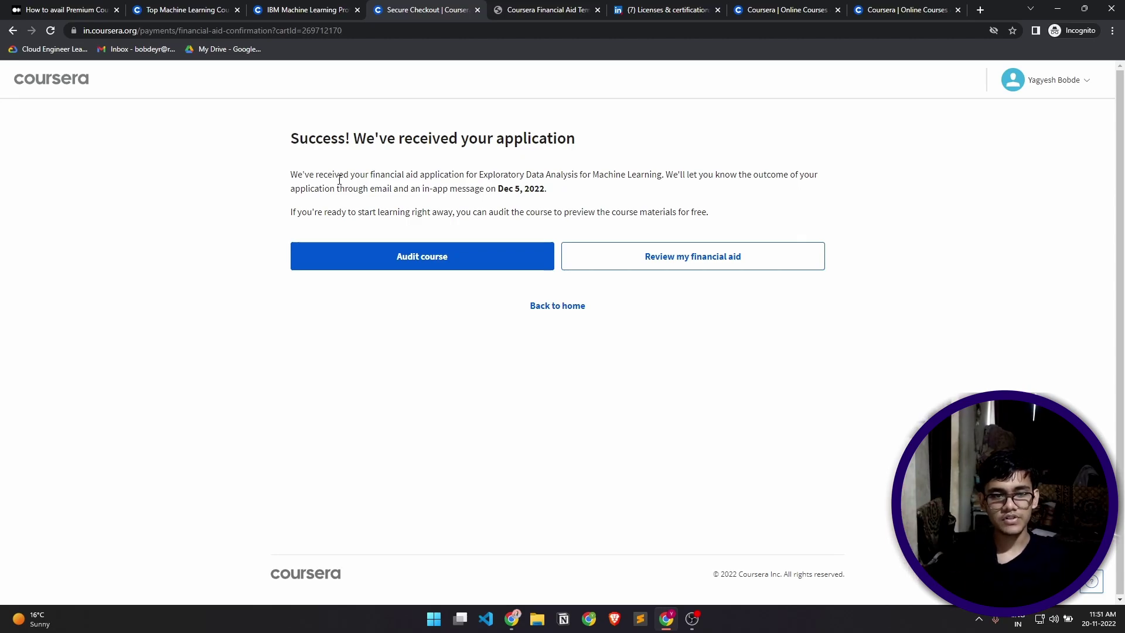
pyautogui.moveTo(339, 180); pyautogui.dragTo(628, 196)
pyautogui.click(627, 196)
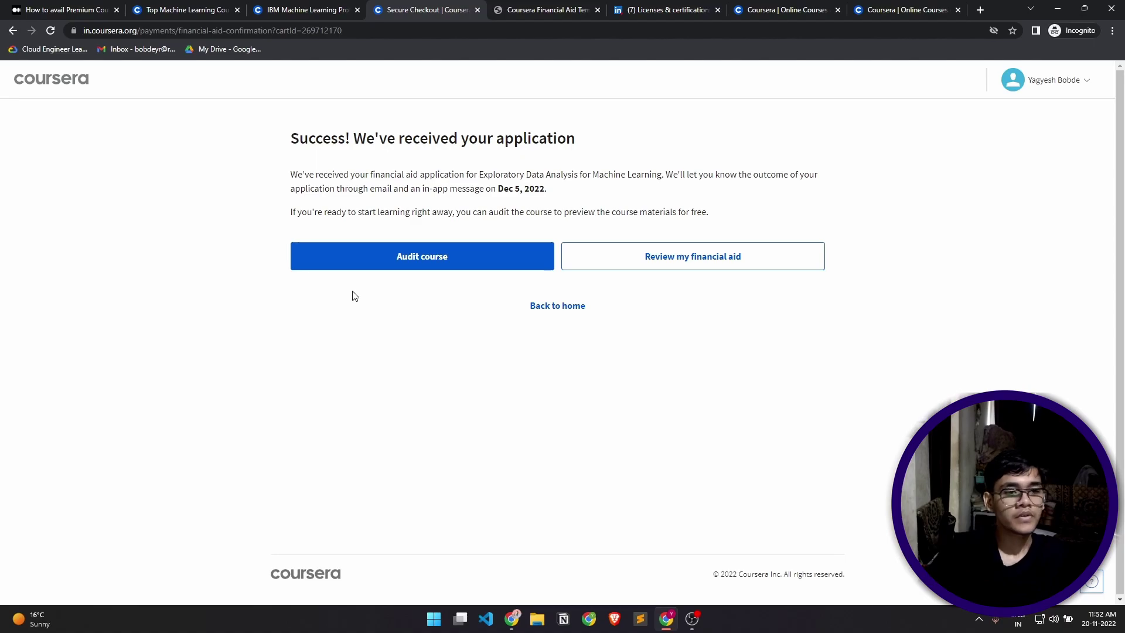
pyautogui.moveTo(292, 174); pyautogui.dragTo(626, 212)
pyautogui.moveTo(708, 212); pyautogui.dragTo(495, 174)
pyautogui.click(399, 154)
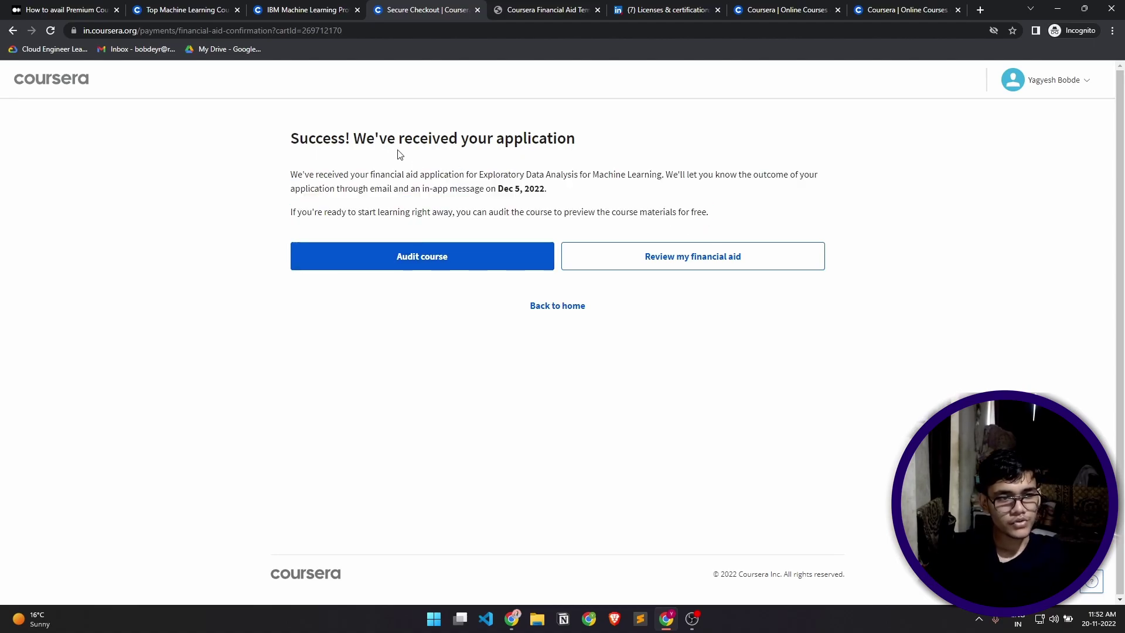
pyautogui.moveTo(367, 140); pyautogui.dragTo(623, 208)
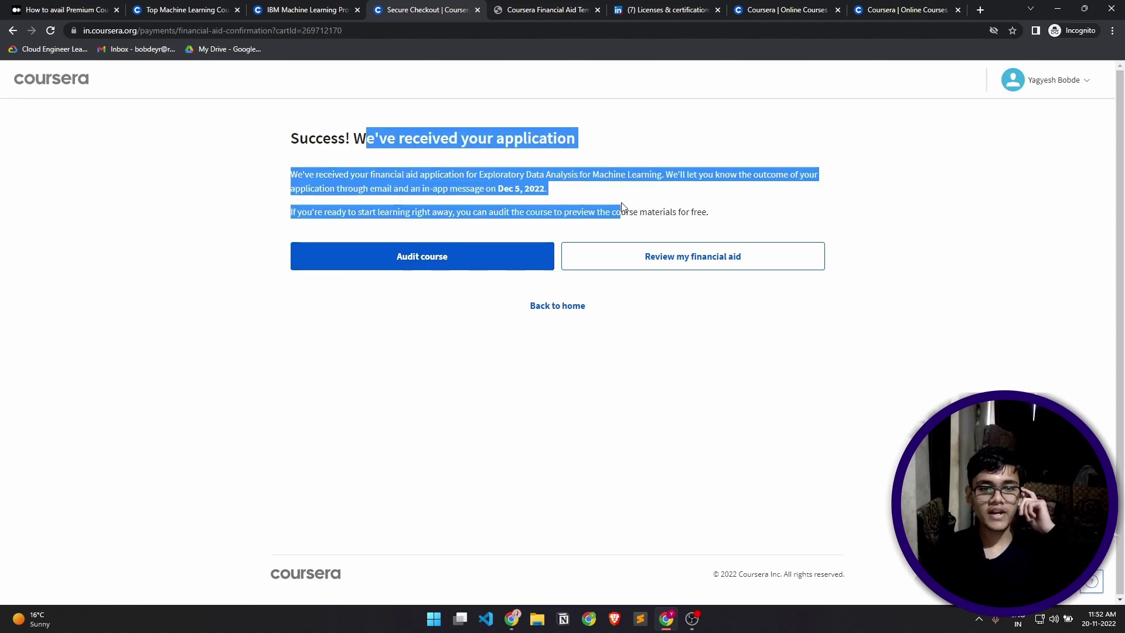
pyautogui.click(622, 206)
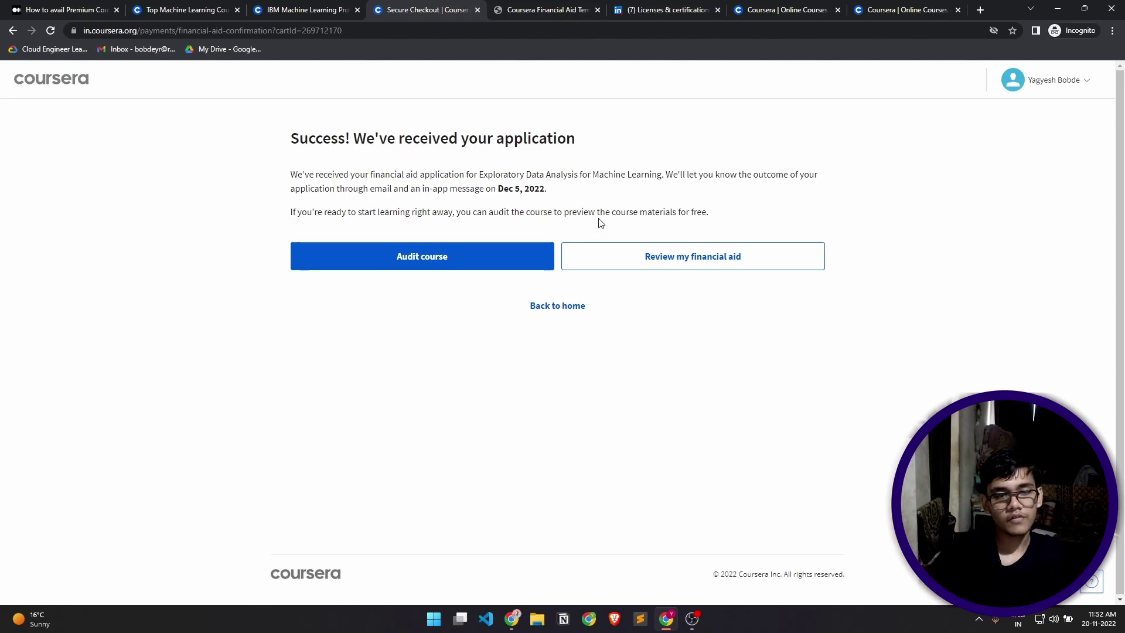
pyautogui.moveTo(350, 174); pyautogui.dragTo(392, 175)
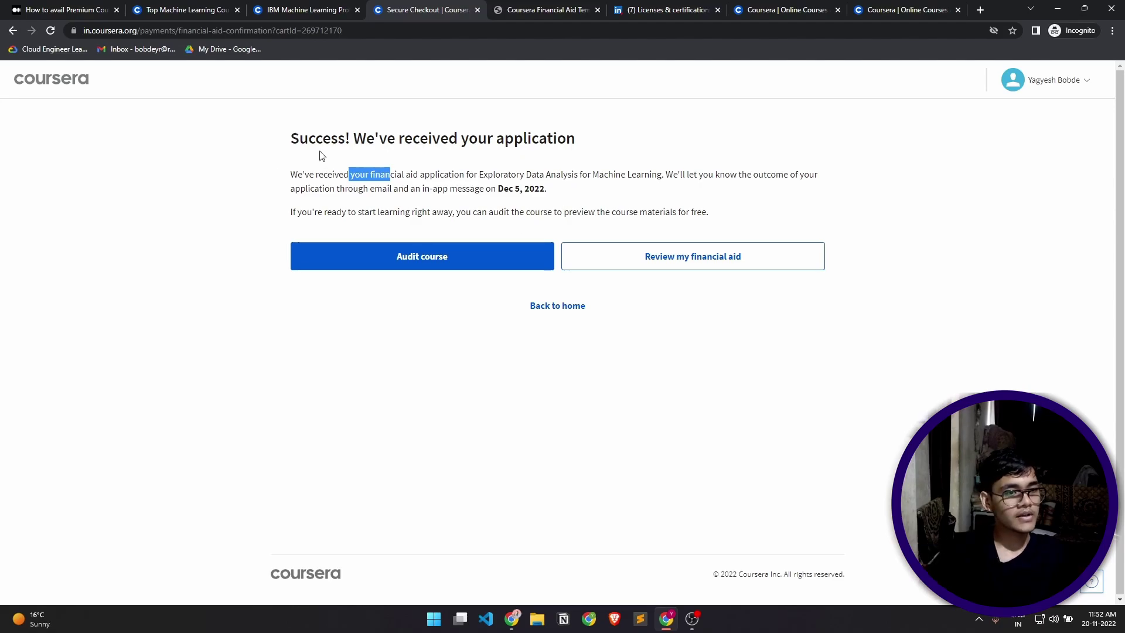
# Step: Go back to Coursera home and switch to the IBM Machine Learning certificate page
pyautogui.click(579, 306)
pyautogui.click(302, 10)
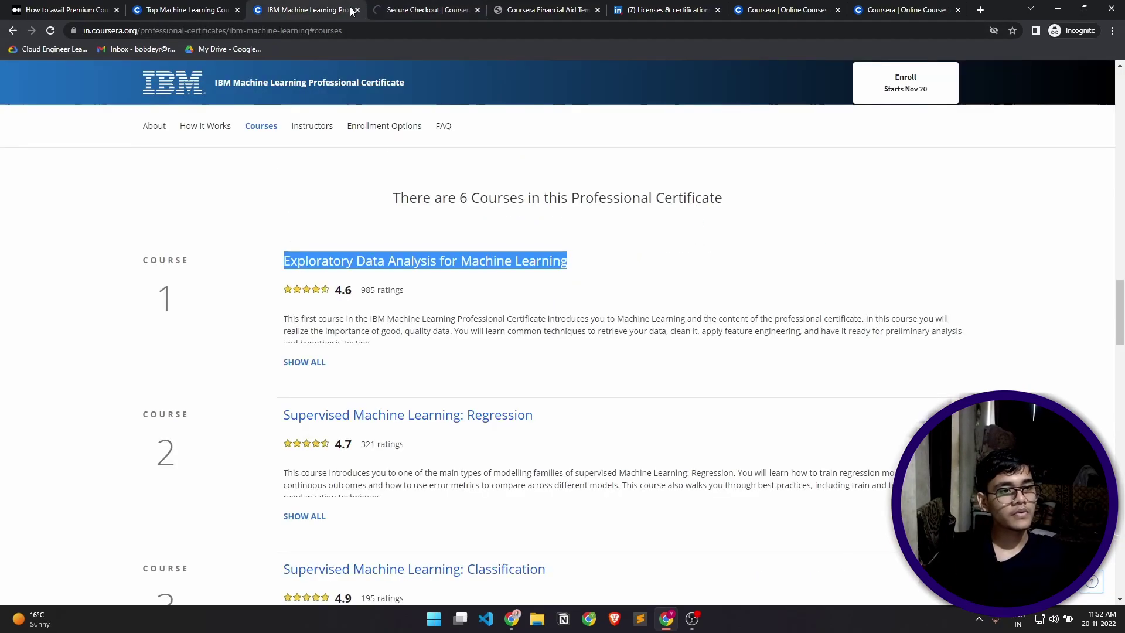
pyautogui.scroll(5, 447, 173)
pyautogui.scroll(10, 446, 171)
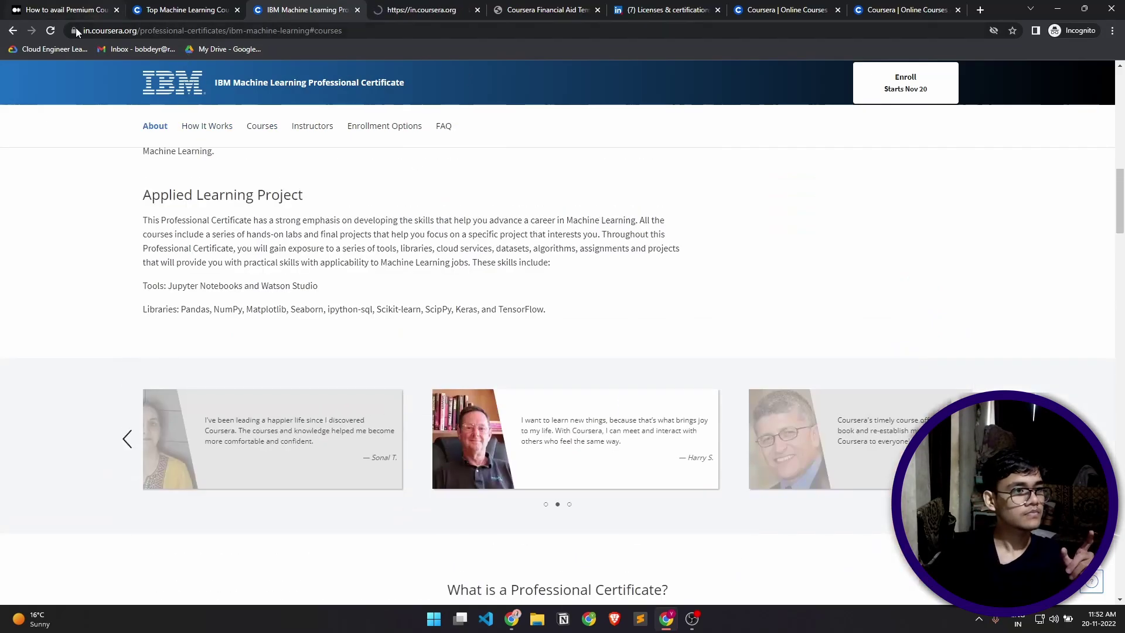
pyautogui.scroll(10, 396, 183)
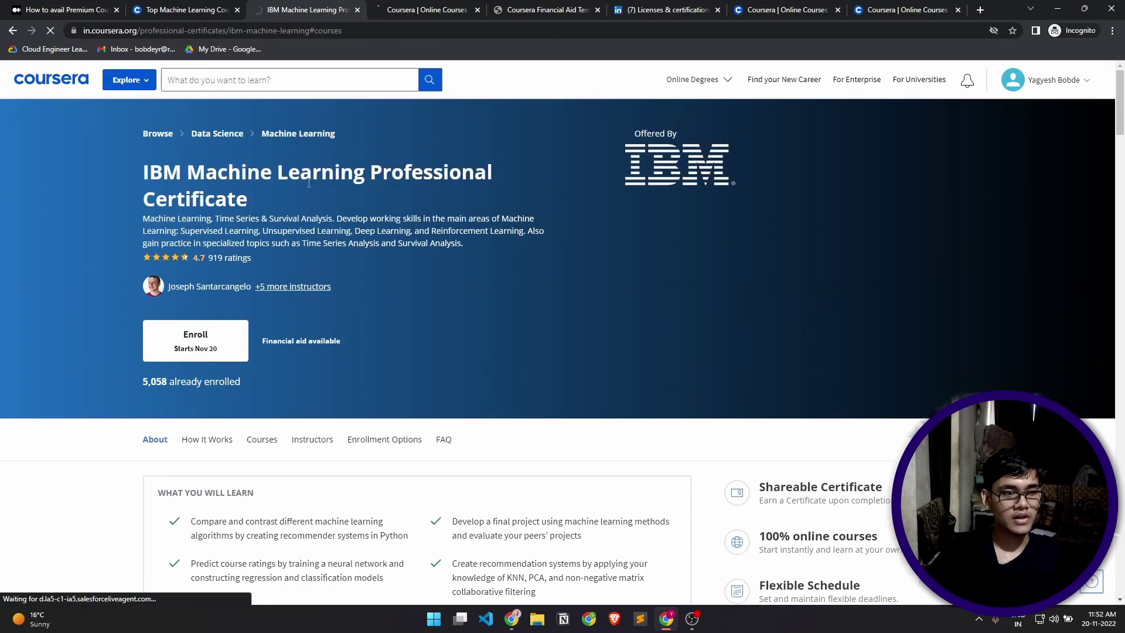
# Step: Request financial aid for the certificate and open the application window
pyautogui.click(302, 342)
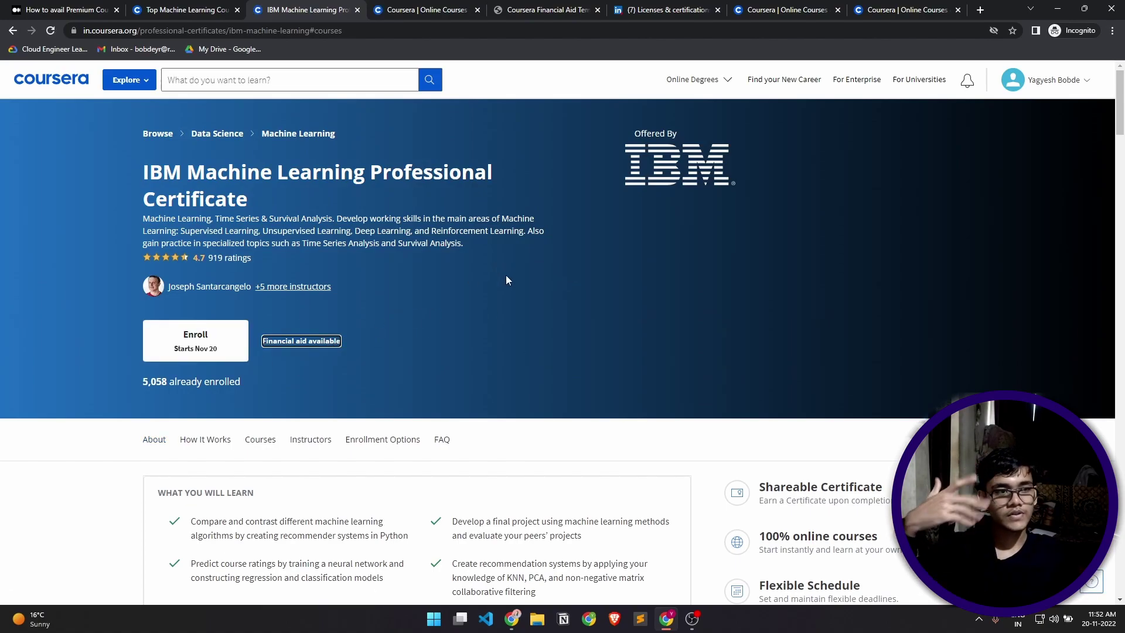
pyautogui.click(301, 342)
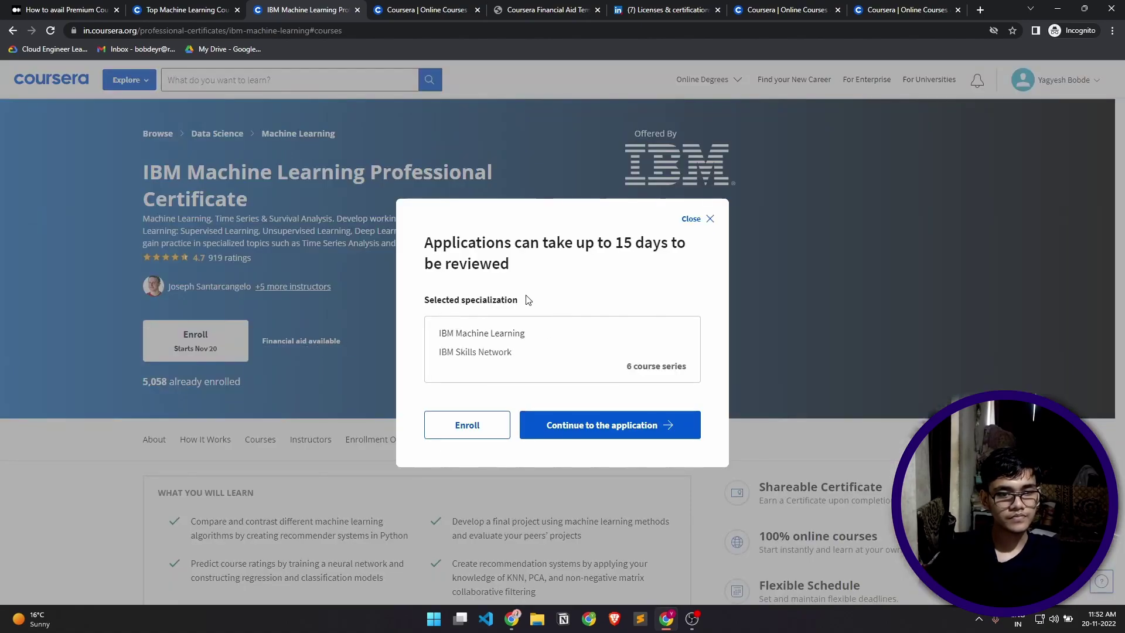
pyautogui.moveTo(493, 243); pyautogui.dragTo(601, 292)
pyautogui.click(638, 296)
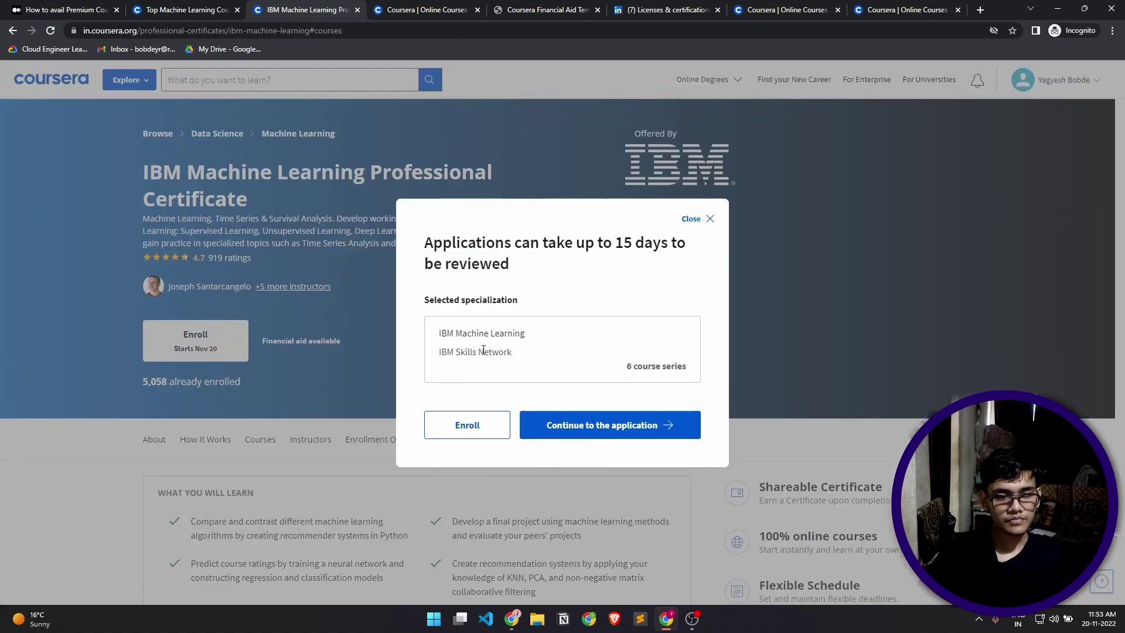
pyautogui.tripleClick(650, 370)
# Step: Open the prefilled Course 2 Supervised Machine Learning: Regression form, then leave without saving
pyautogui.click(610, 425)
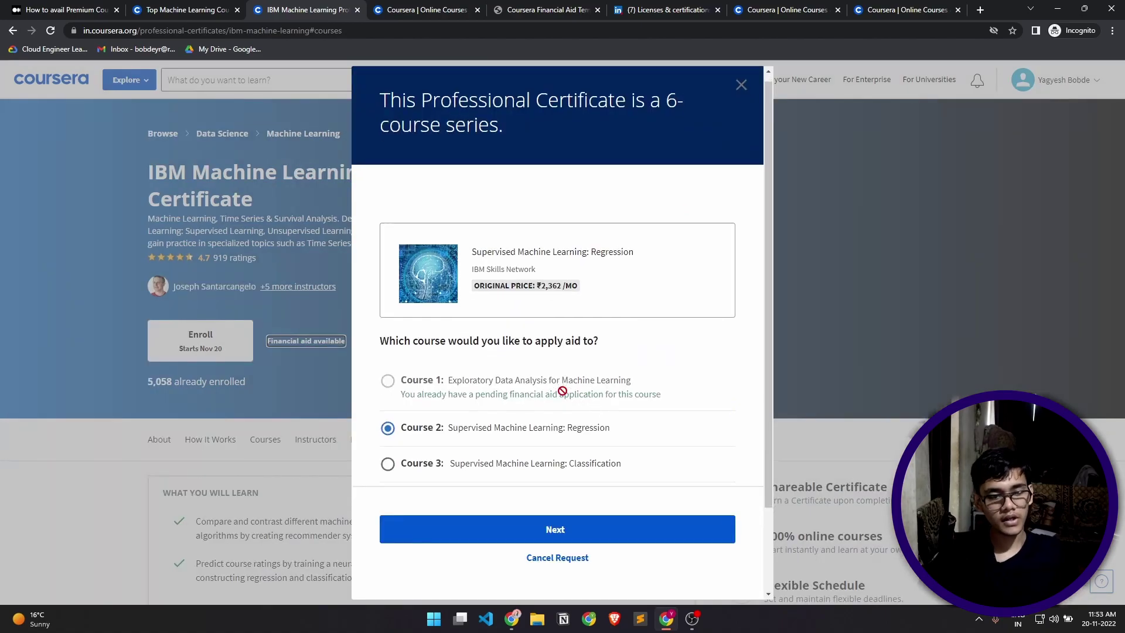
pyautogui.scroll(-2, 560, 388)
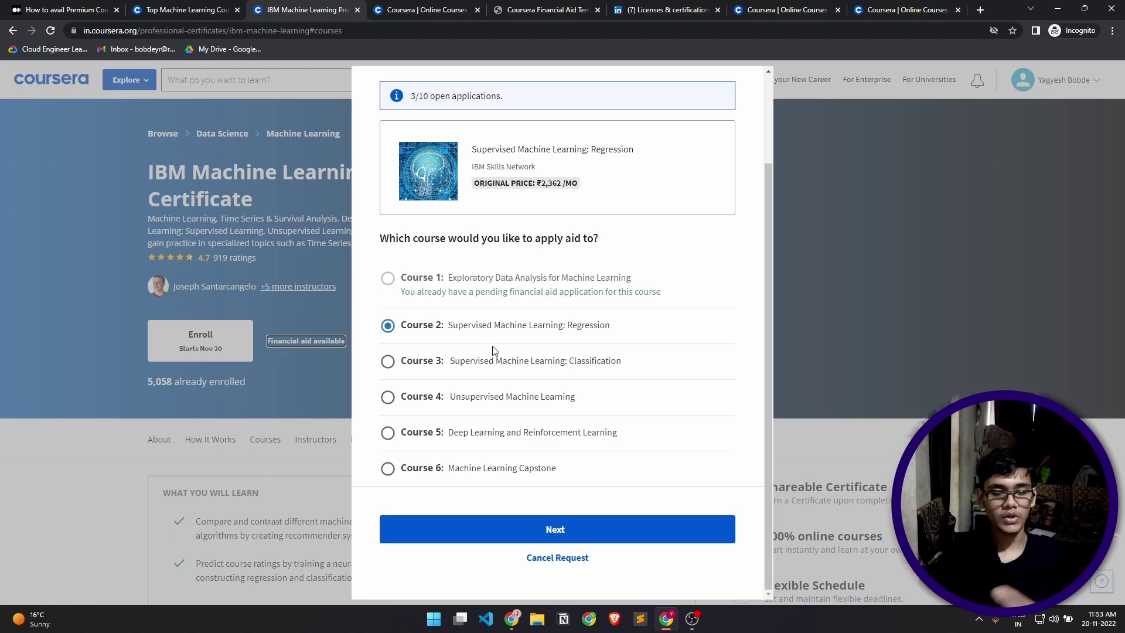
pyautogui.click(503, 525)
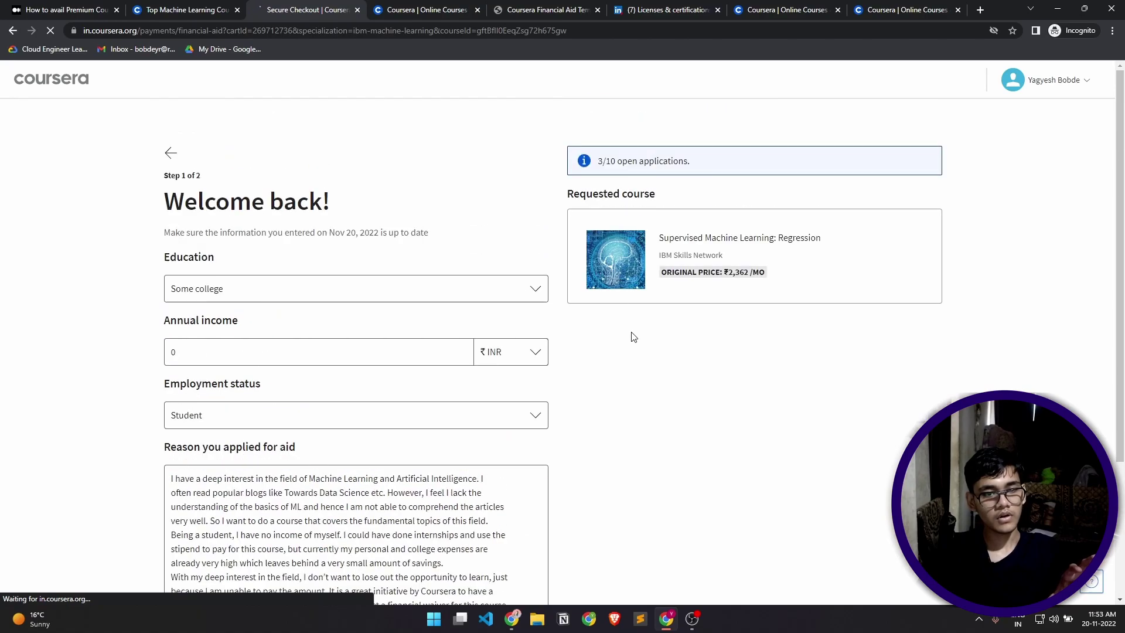
pyautogui.scroll(-3, 633, 336)
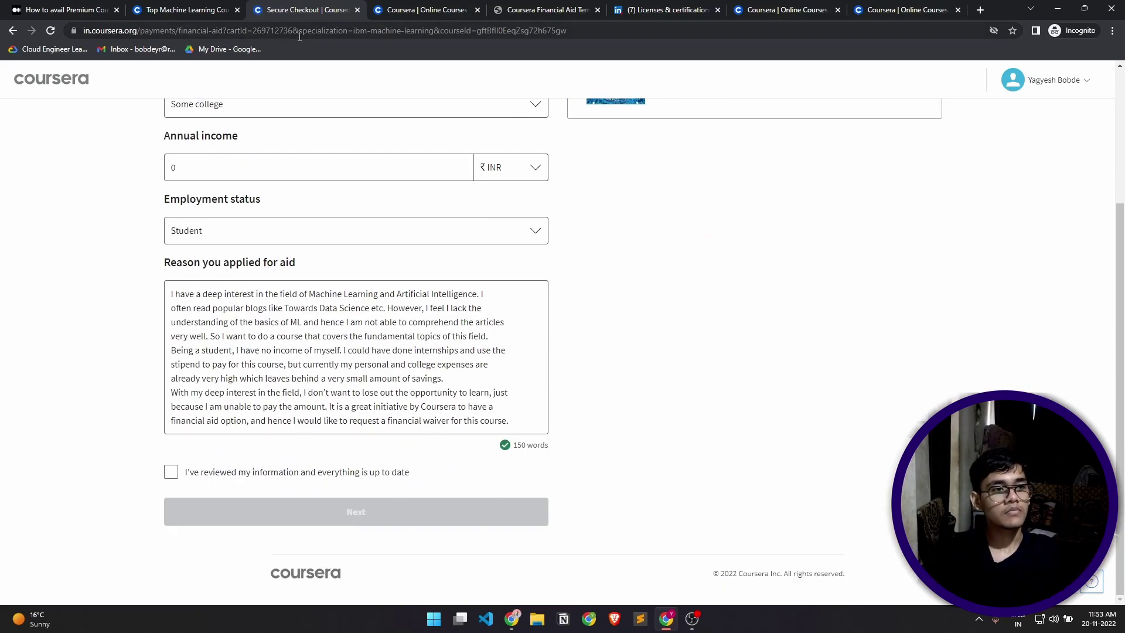
pyautogui.hotkey('alt', 'Left')
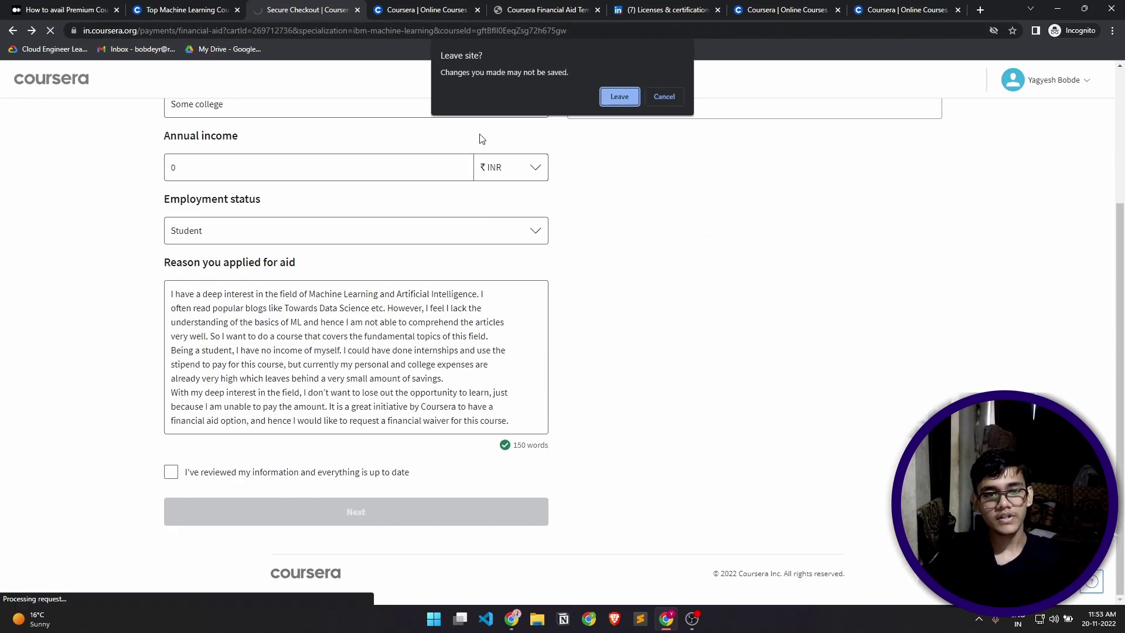
pyautogui.click(619, 97)
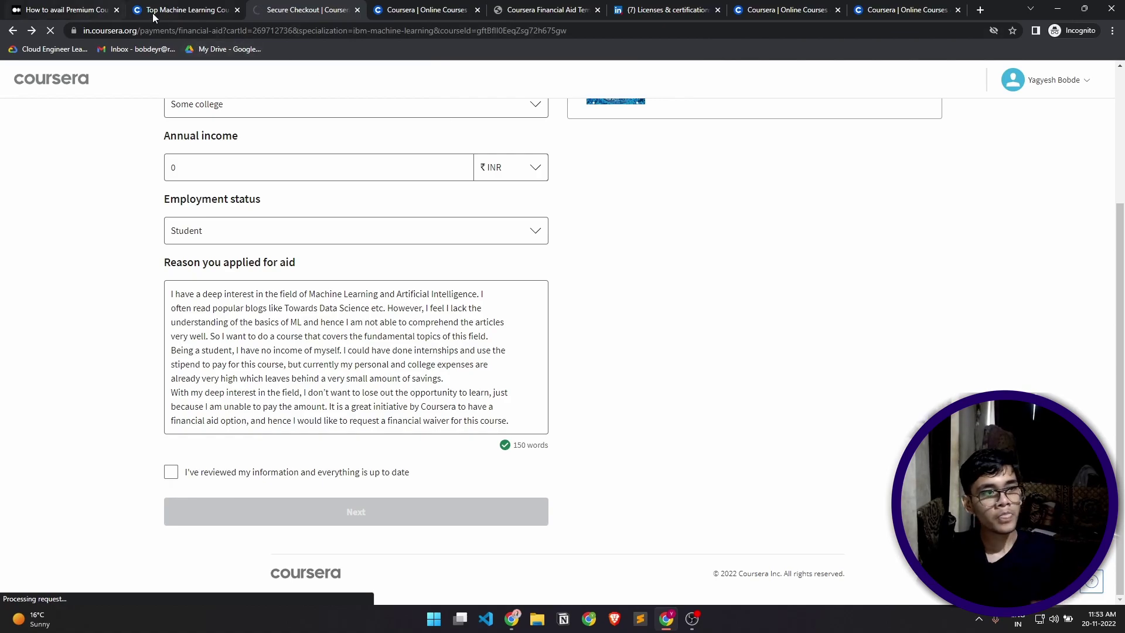
# Step: Switch to the Medium article and read the line about 11 open applications
pyautogui.click(71, 9)
pyautogui.scroll(-12, 1022, 263)
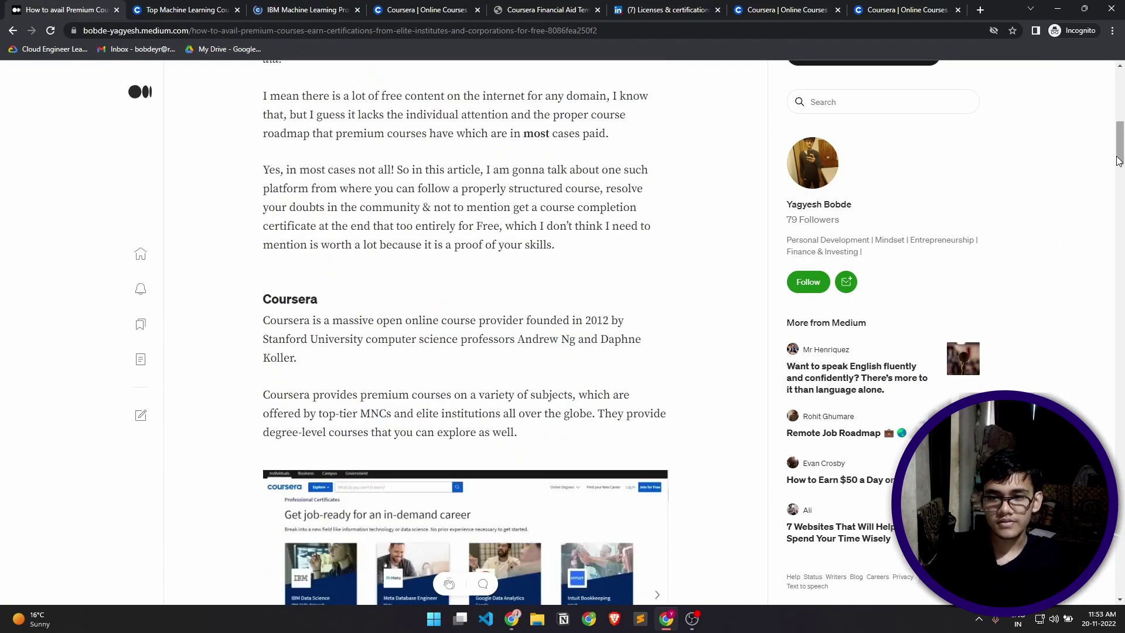
pyautogui.scroll(-15, 1022, 263)
pyautogui.scroll(6, 1022, 264)
pyautogui.scroll(-2, 715, 485)
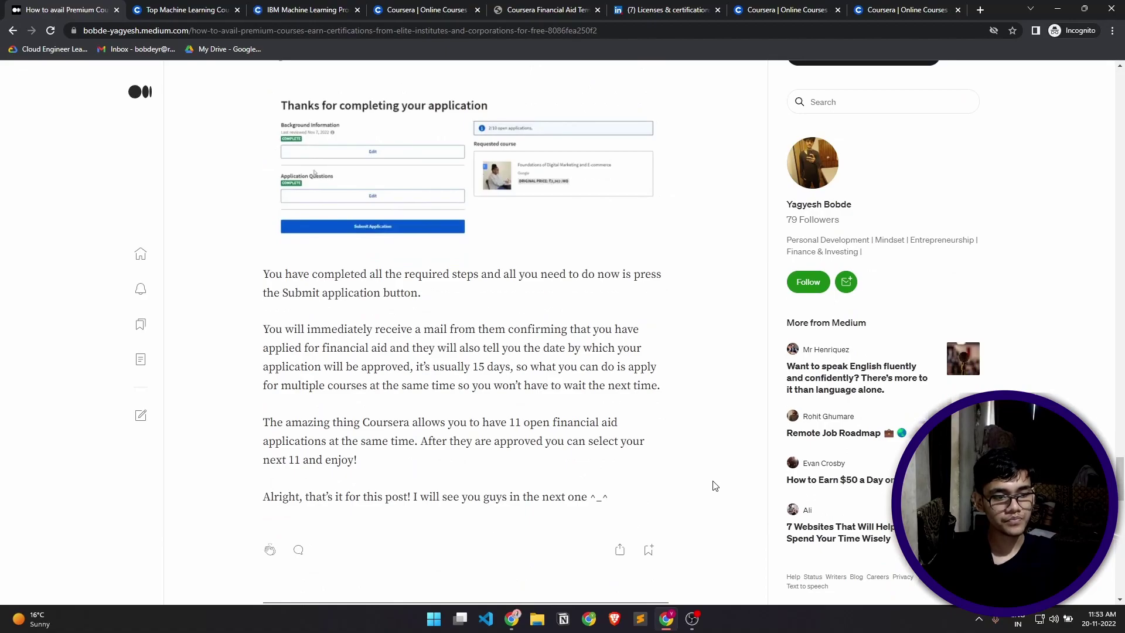
pyautogui.moveTo(263, 422); pyautogui.dragTo(495, 422)
pyautogui.click(589, 422)
pyautogui.moveTo(392, 441); pyautogui.dragTo(288, 441)
pyautogui.click(289, 440)
# Step: Scroll through the article's financial aid steps and back up to its title
pyautogui.scroll(3, 475, 447)
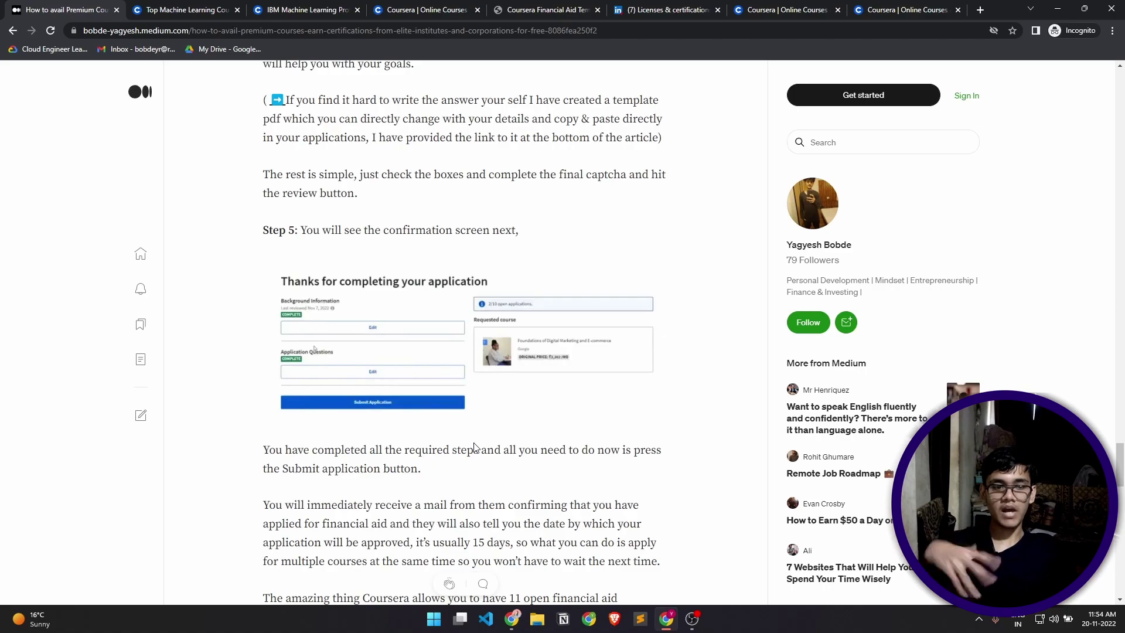
pyautogui.scroll(-1, 474, 448)
pyautogui.scroll(-2, 474, 450)
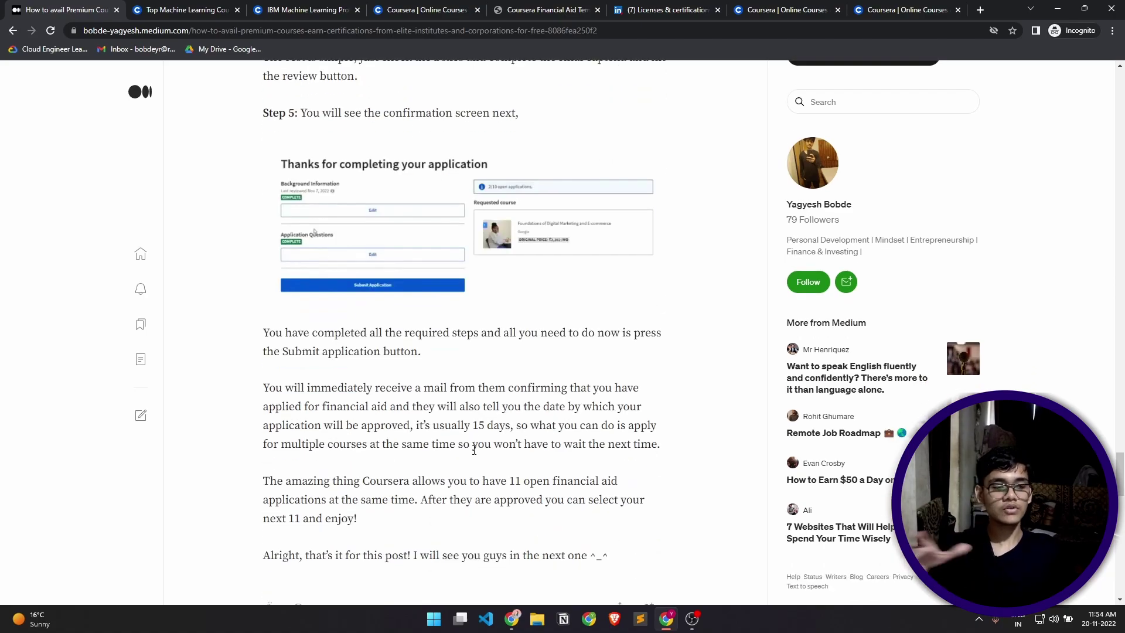
pyautogui.scroll(-2, 474, 450)
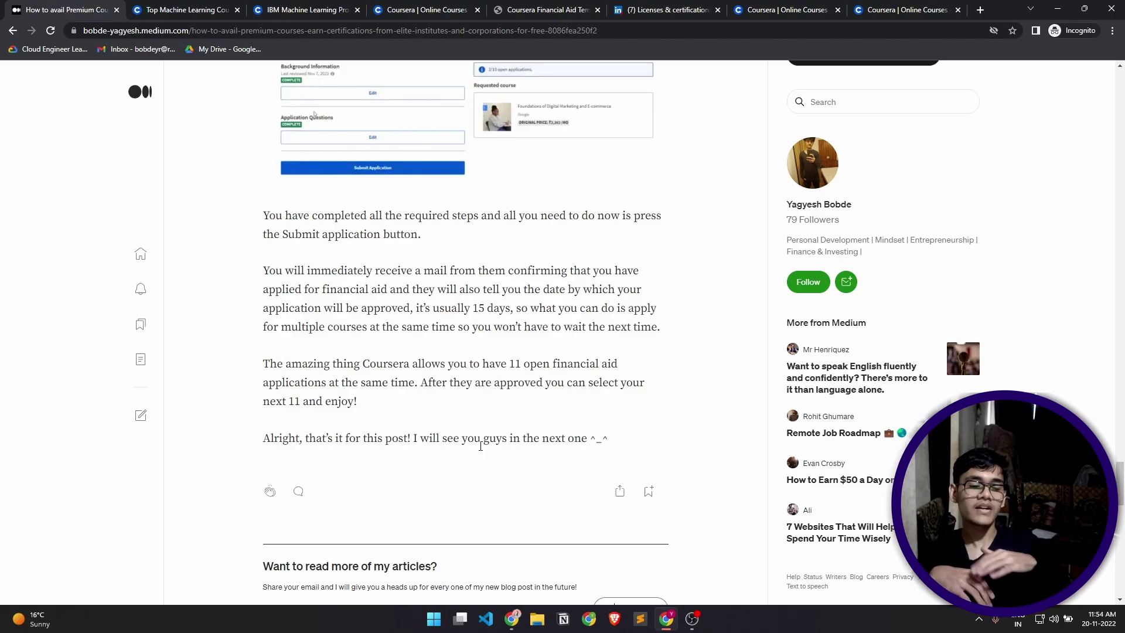
pyautogui.moveTo(297, 271); pyautogui.dragTo(465, 410)
pyautogui.click(465, 410)
pyautogui.scroll(10, 467, 409)
pyautogui.scroll(15, 467, 409)
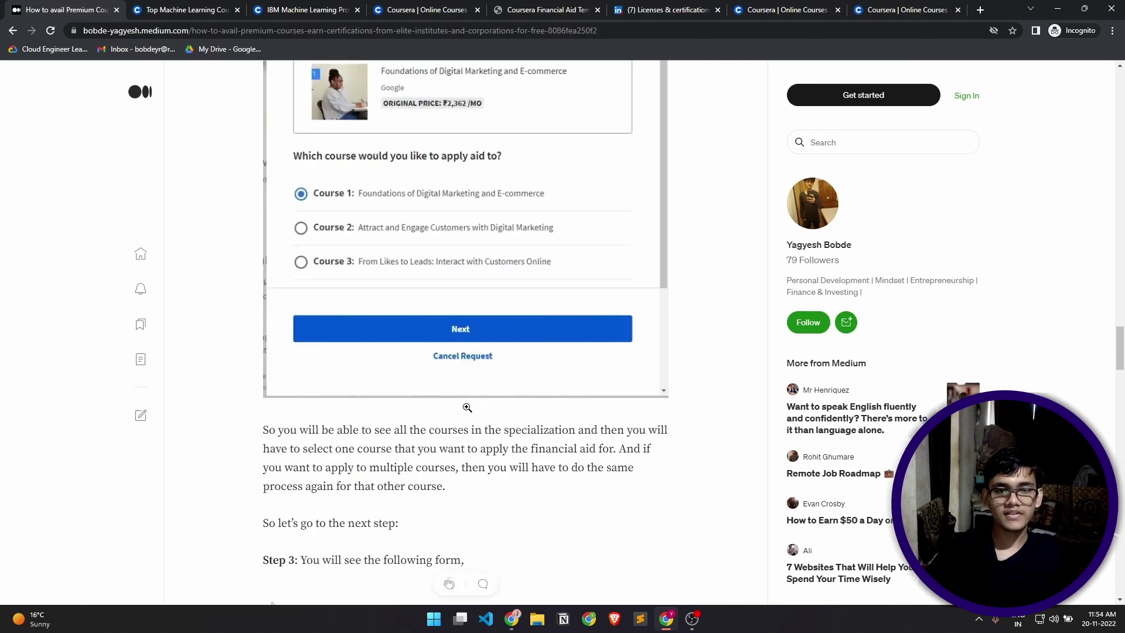
pyautogui.scroll(10, 389, 225)
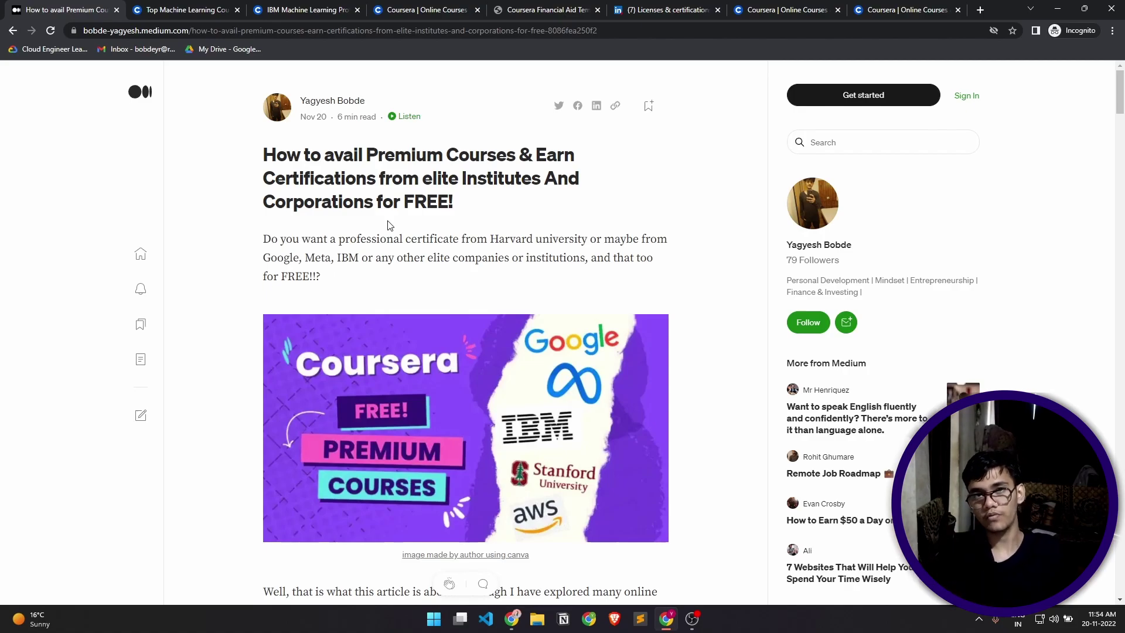
pyautogui.moveTo(303, 177); pyautogui.dragTo(470, 203)
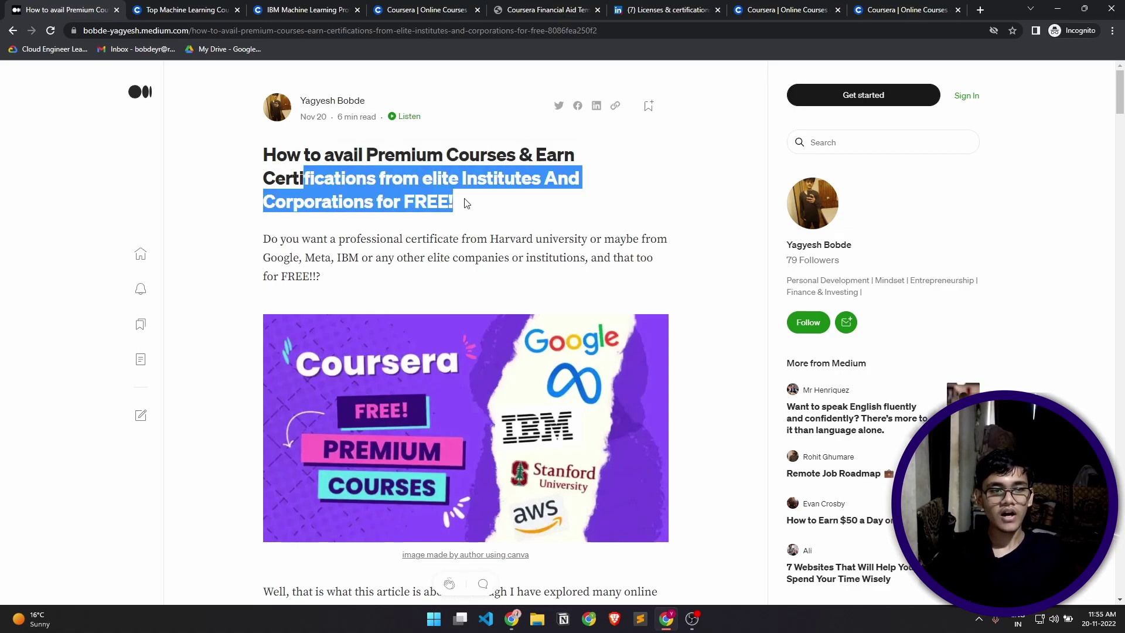
pyautogui.click(492, 205)
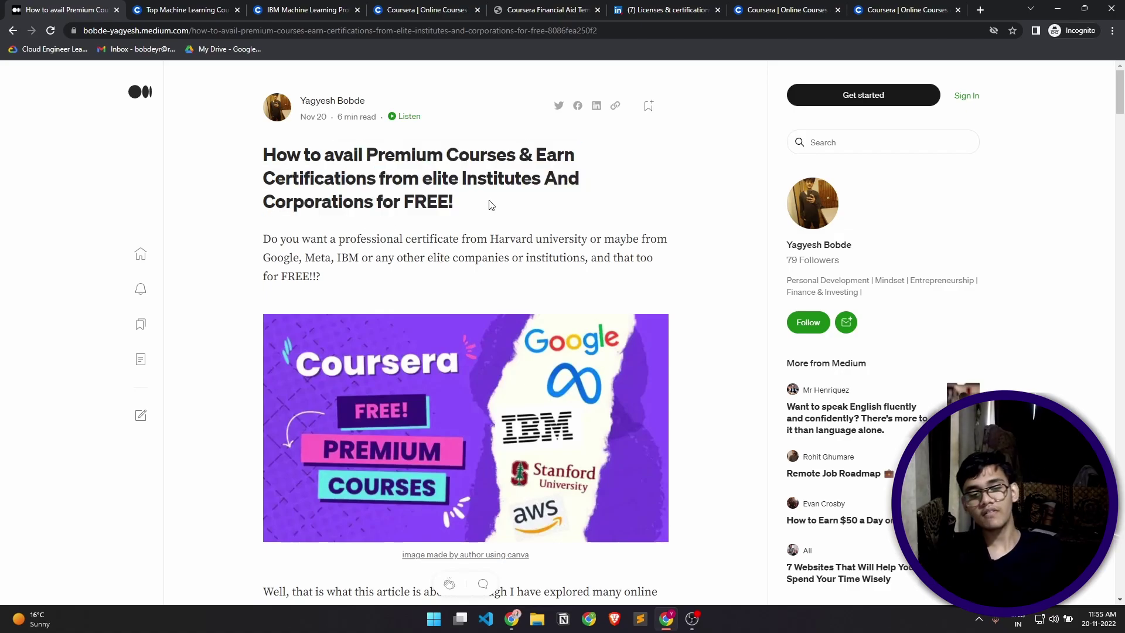
# Step: Move between the IBM certificate page and Medium, then go to the machine learning search results
pyautogui.click(293, 10)
pyautogui.click(65, 10)
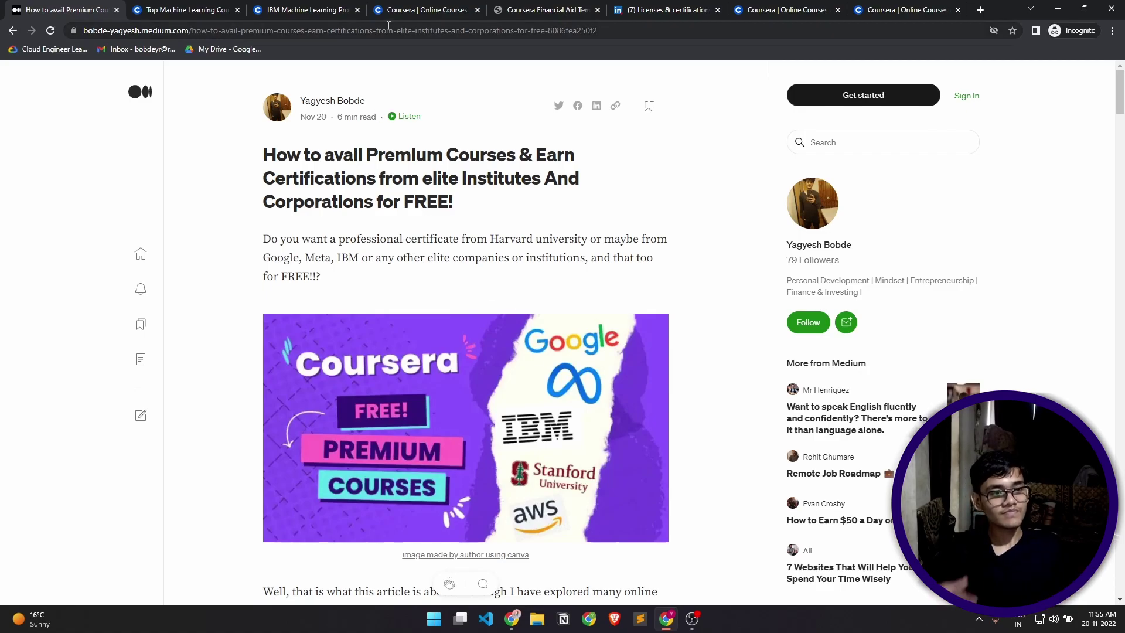
pyautogui.click(347, 16)
pyautogui.scroll(8, 261, 190)
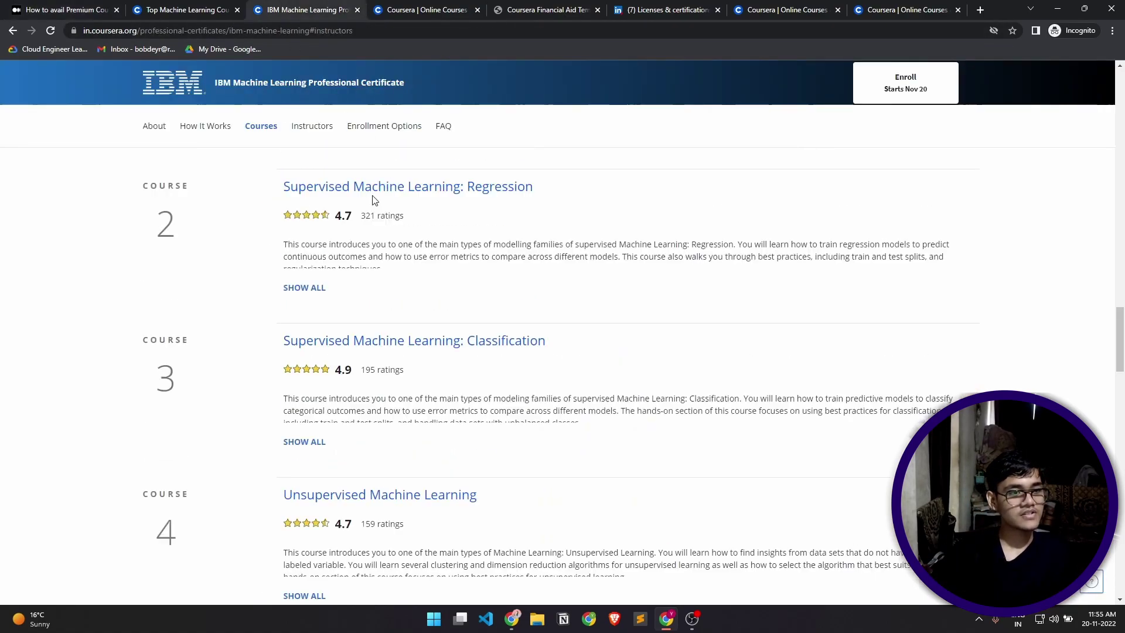
pyautogui.scroll(10, 260, 191)
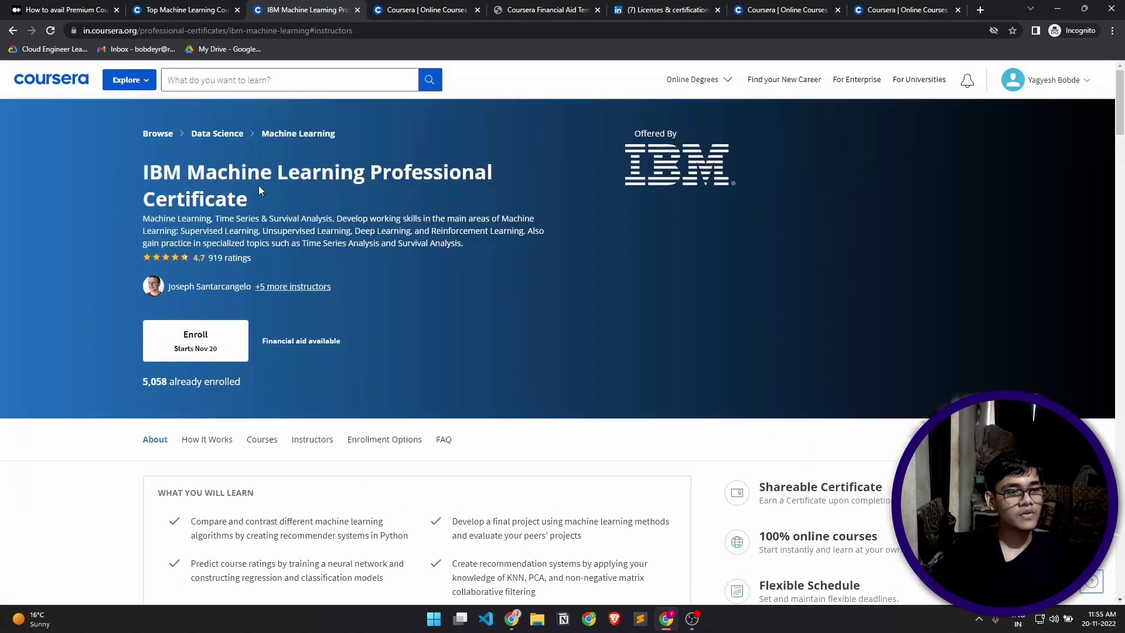
pyautogui.moveTo(146, 167); pyautogui.dragTo(327, 175)
pyautogui.click(334, 200)
pyautogui.scroll(-4, 334, 199)
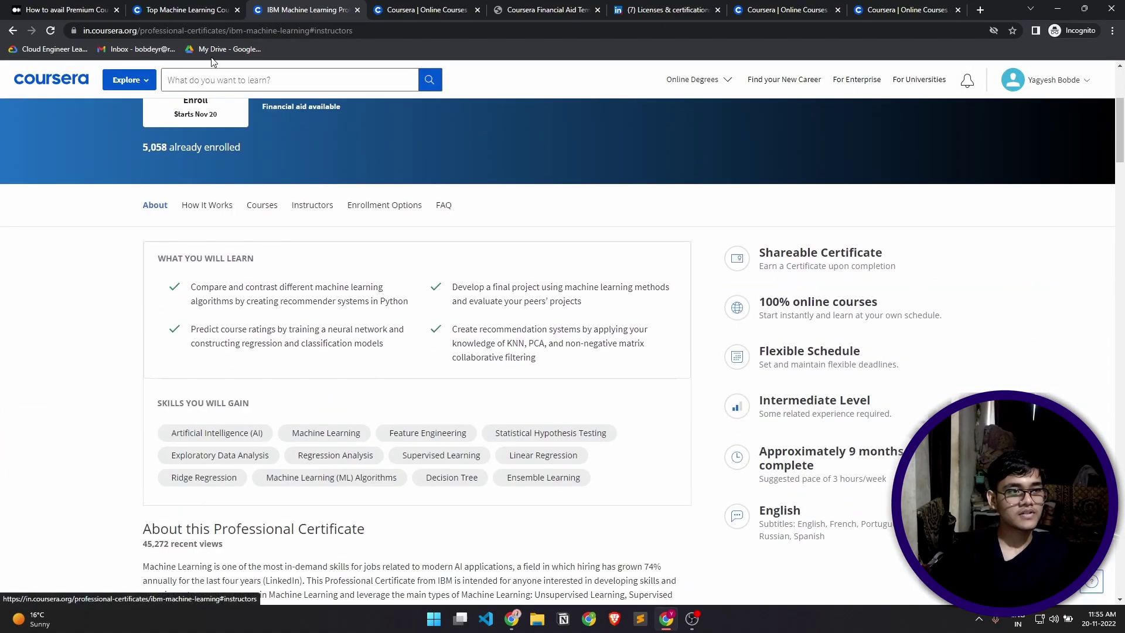
pyautogui.click(133, 7)
pyautogui.click(64, 9)
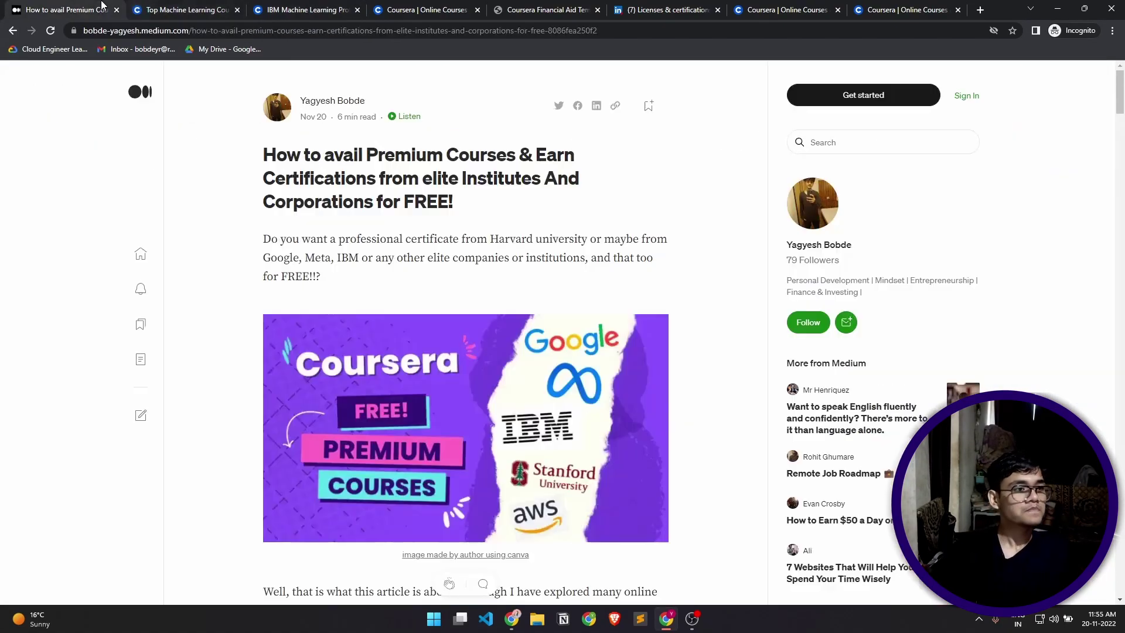
pyautogui.scroll(-2, 417, 303)
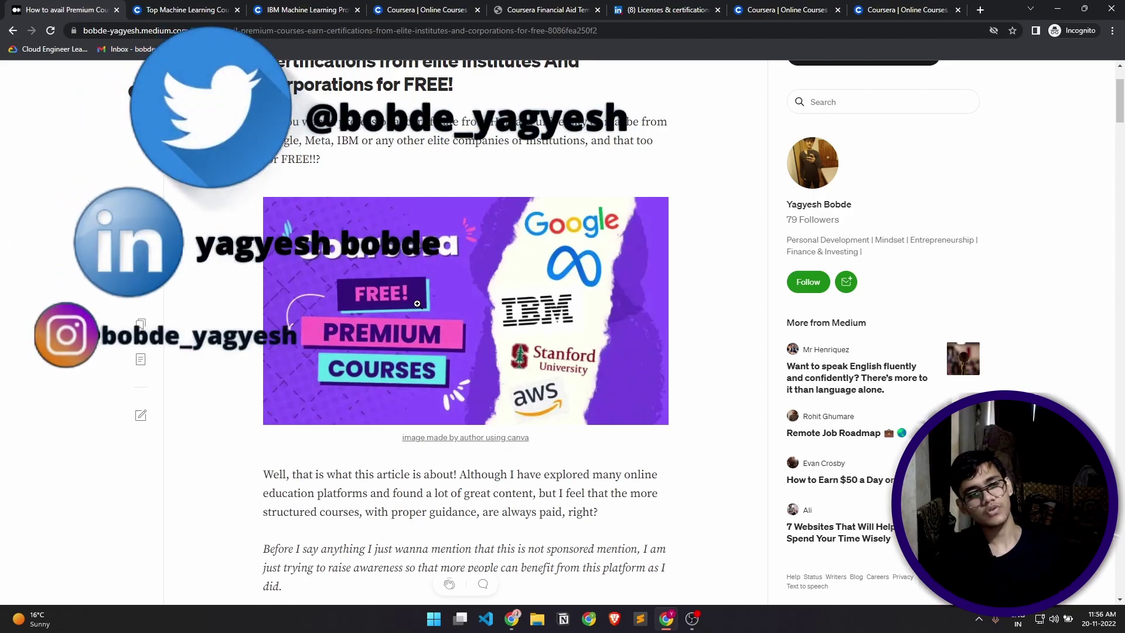
pyautogui.scroll(2, 363, 177)
pyautogui.moveTo(283, 154); pyautogui.dragTo(487, 241)
pyautogui.click(602, 214)
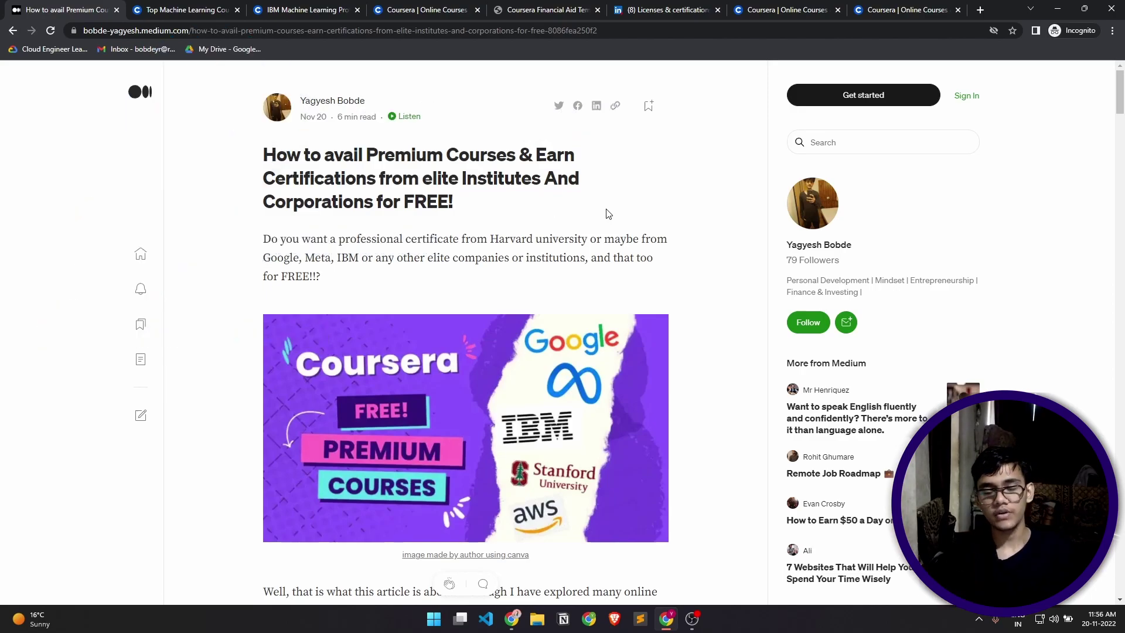